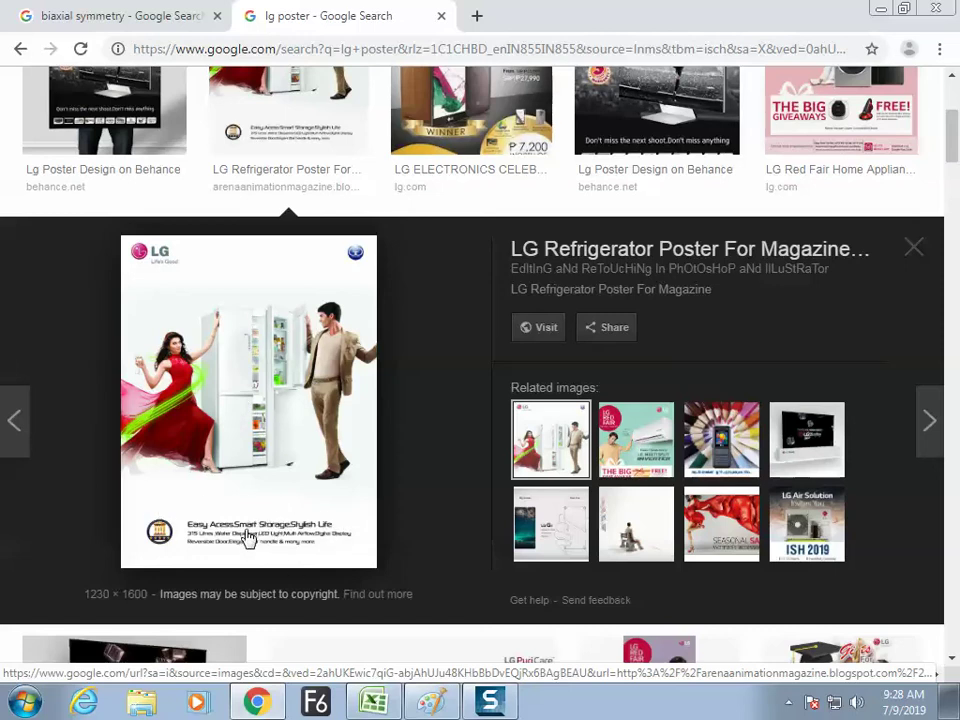
- Switch from the LG poster search back to the Untitled - Paint window
key(alt+Tab)
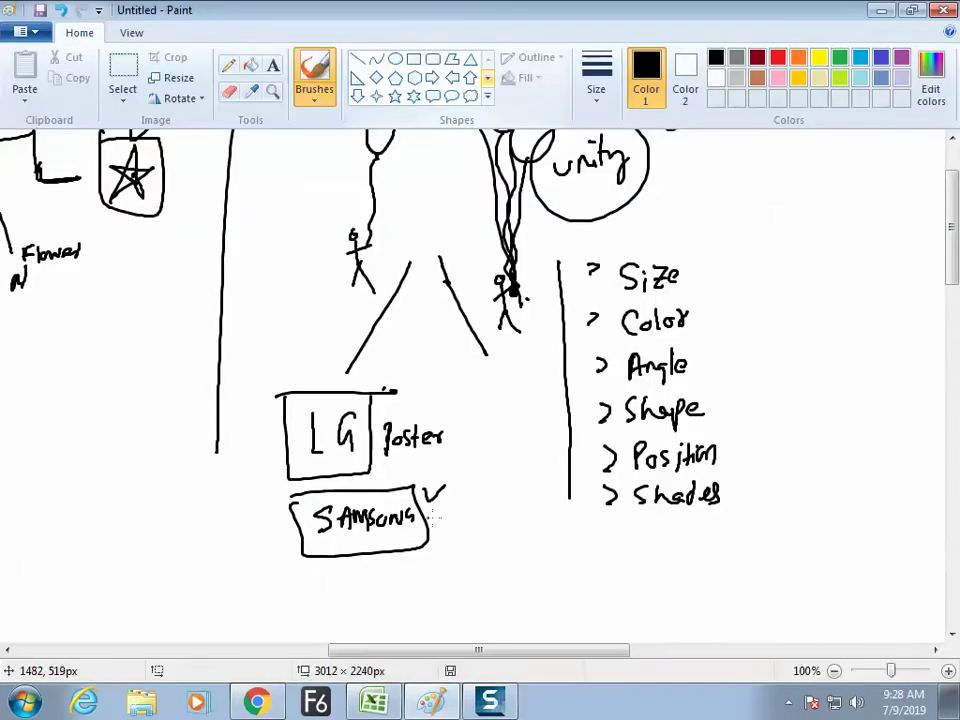
- Handwrite 'Contrast' beside the Size-to-Shades list, box it, and add a check mark above
drag(428, 651, 527, 628)
mouse_move(531, 252)
mouse_down()
mouse_move(530, 294)
mouse_move(549, 280)
mouse_move(568, 293)
mouse_up()
mouse_move(573, 262)
mouse_down()
mouse_move(575, 292)
mouse_move(590, 282)
mouse_move(600, 290)
mouse_move(604, 280)
mouse_up()
mouse_move(474, 235)
mouse_down()
mouse_move(628, 232)
mouse_move(535, 318)
mouse_move(478, 330)
mouse_up()
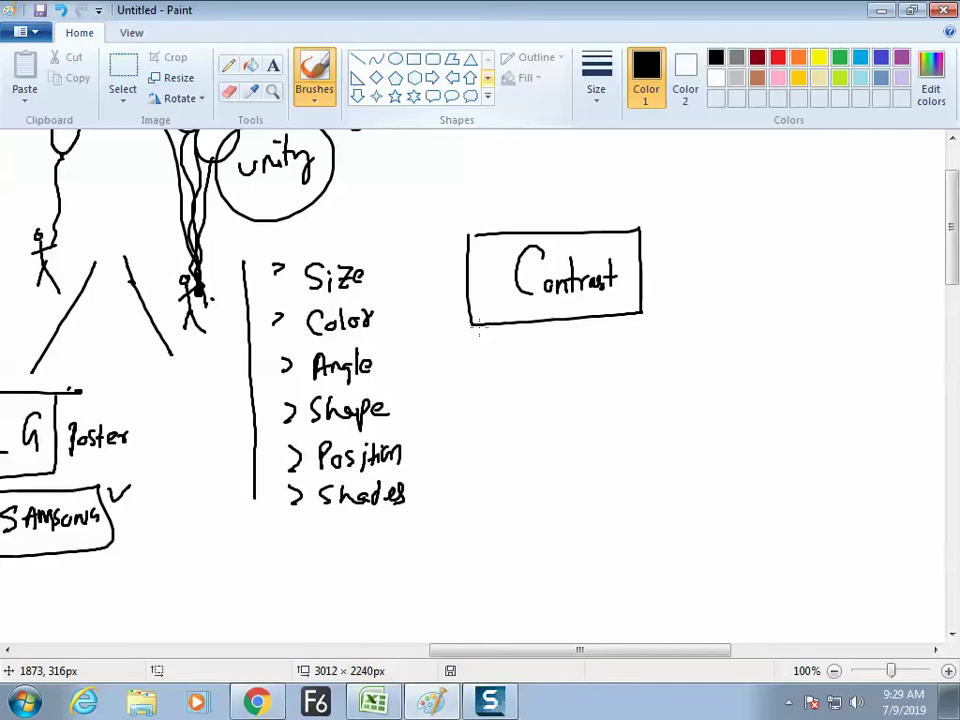
drag(527, 212, 549, 208)
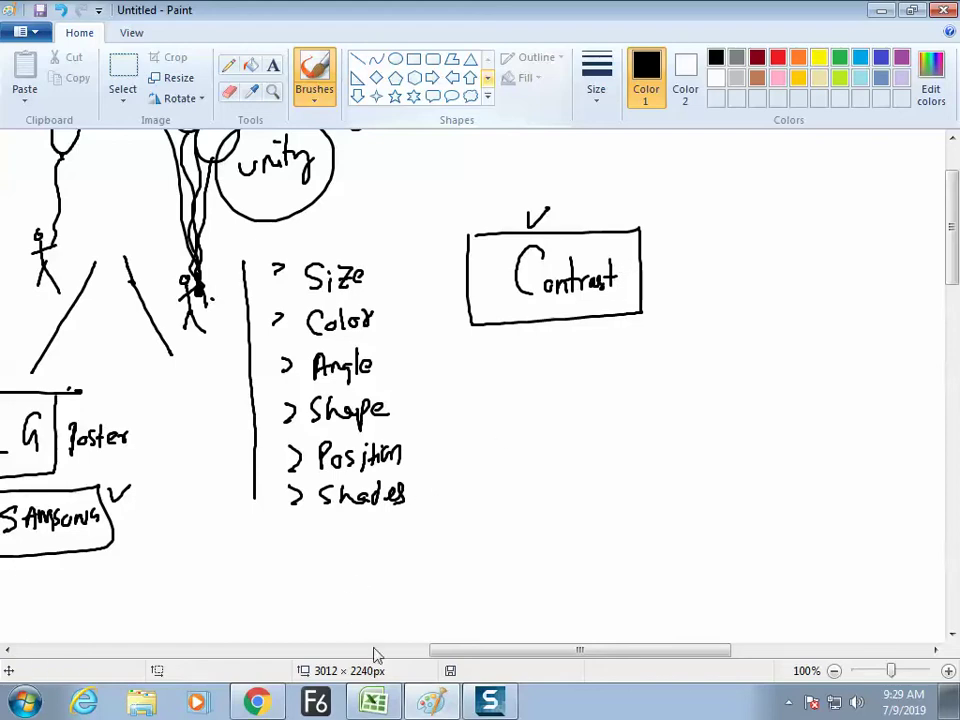
drag(460, 650, 518, 647)
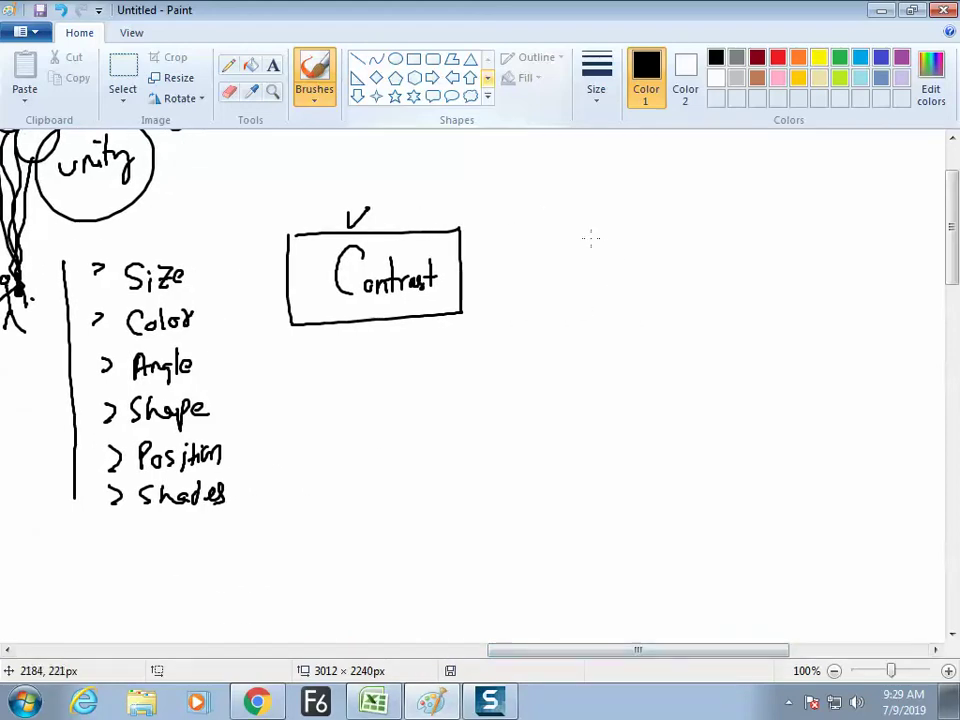
- Sketch a round face with two eyes, a nose and a mouth right of the Contrast box
mouse_move(597, 201)
mouse_down()
mouse_move(541, 208)
mouse_move(524, 260)
mouse_move(610, 327)
mouse_up()
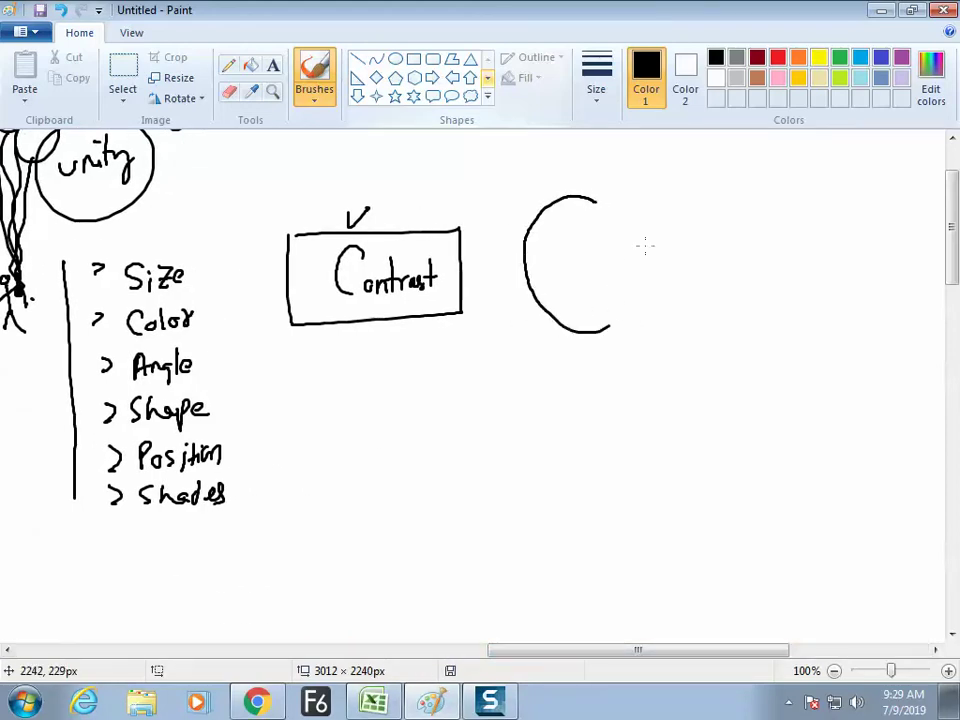
mouse_move(575, 197)
mouse_down()
mouse_move(636, 254)
mouse_move(633, 294)
mouse_move(593, 323)
mouse_up()
mouse_move(564, 245)
mouse_down()
mouse_move(552, 261)
mouse_move(563, 246)
mouse_move(607, 245)
mouse_up()
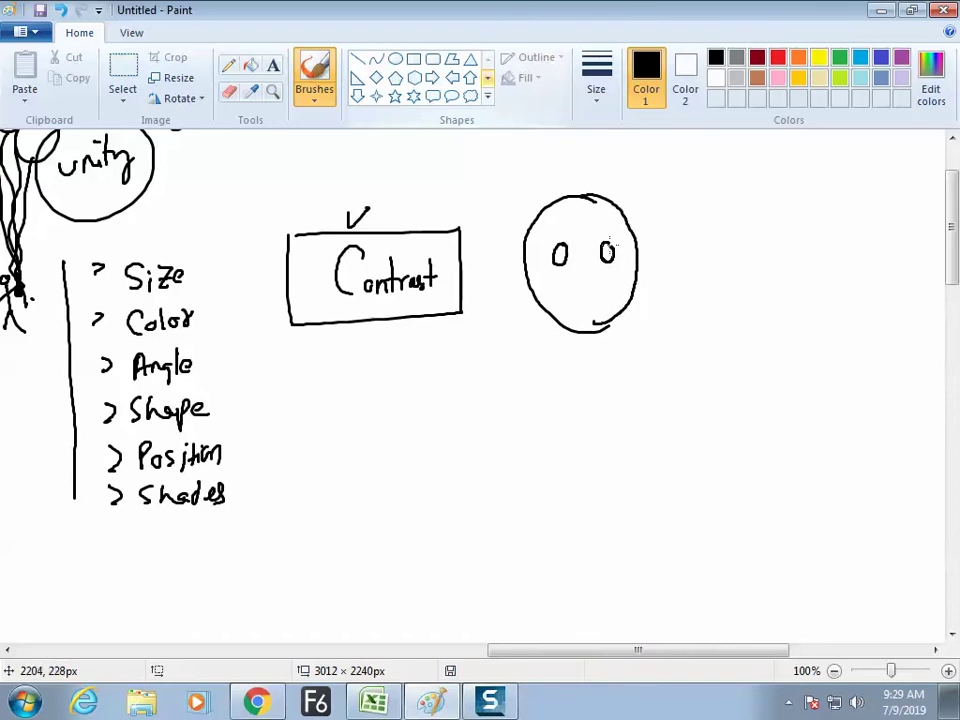
drag(568, 290, 610, 289)
drag(585, 240, 585, 283)
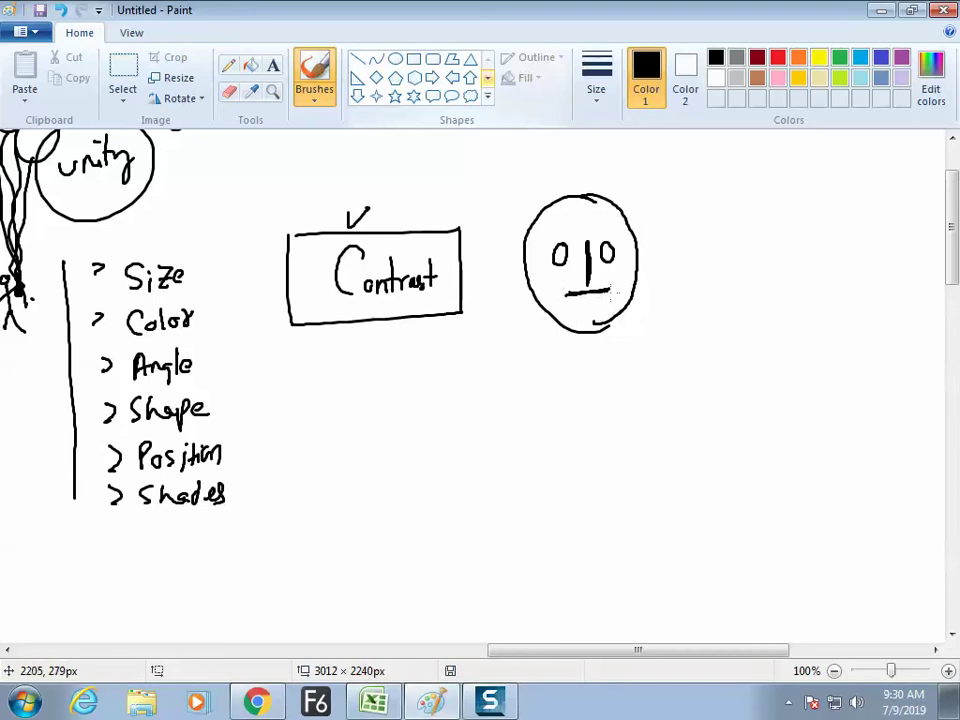
mouse_move(614, 186)
mouse_down()
mouse_move(584, 185)
mouse_move(542, 346)
mouse_move(622, 332)
mouse_up()
- Undo the extra face outline, add leader-lined Size and angle/contrast labels, and a bold tick
key(ctrl+z)
mouse_move(638, 224)
mouse_down()
mouse_move(692, 209)
mouse_move(762, 214)
mouse_up()
mouse_move(656, 266)
mouse_down()
mouse_move(726, 262)
mouse_move(728, 283)
mouse_move(766, 254)
mouse_move(793, 268)
mouse_up()
drag(796, 268, 802, 258)
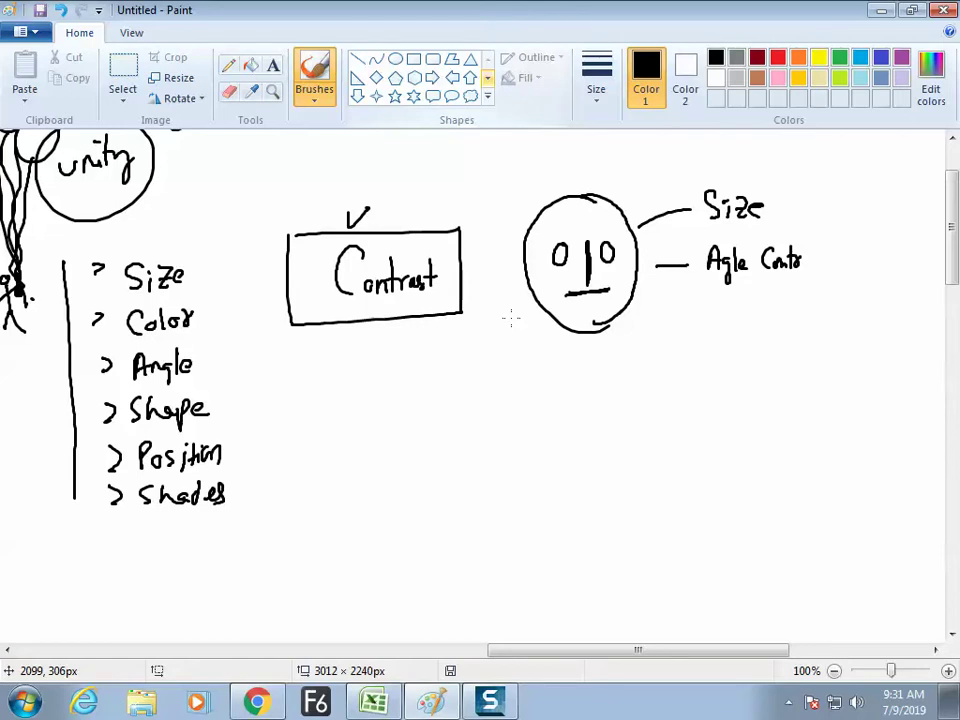
mouse_move(372, 210)
mouse_down()
mouse_move(408, 210)
mouse_move(428, 191)
mouse_move(383, 208)
mouse_move(435, 185)
mouse_up()
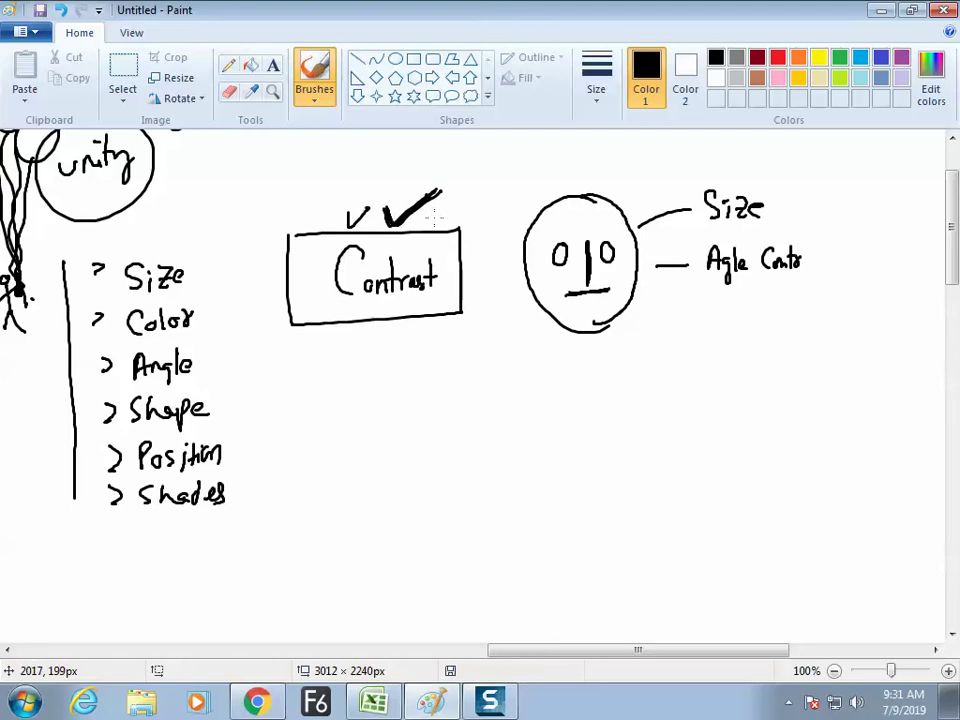
- Write 'Human eye Readability' under Contrast and draw a frame with a wavy horizon
mouse_move(378, 340)
mouse_down()
mouse_move(376, 358)
mouse_move(456, 341)
mouse_move(429, 373)
mouse_move(454, 364)
mouse_move(422, 408)
mouse_move(458, 364)
mouse_move(460, 380)
mouse_up()
mouse_move(398, 404)
mouse_down()
mouse_move(477, 402)
mouse_move(487, 376)
mouse_move(511, 404)
mouse_up()
drag(505, 393, 516, 391)
drag(514, 395, 520, 410)
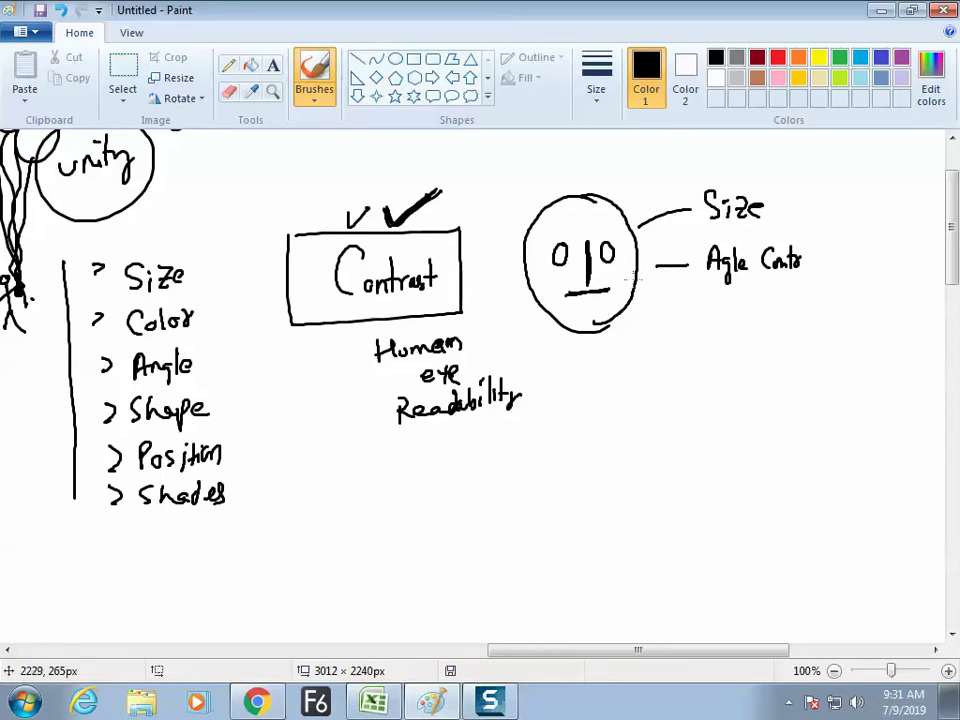
mouse_move(583, 520)
mouse_down()
mouse_move(583, 396)
mouse_move(785, 388)
mouse_move(784, 514)
mouse_up()
mouse_move(580, 479)
mouse_down()
mouse_move(649, 462)
mouse_move(746, 472)
mouse_move(725, 450)
mouse_up()
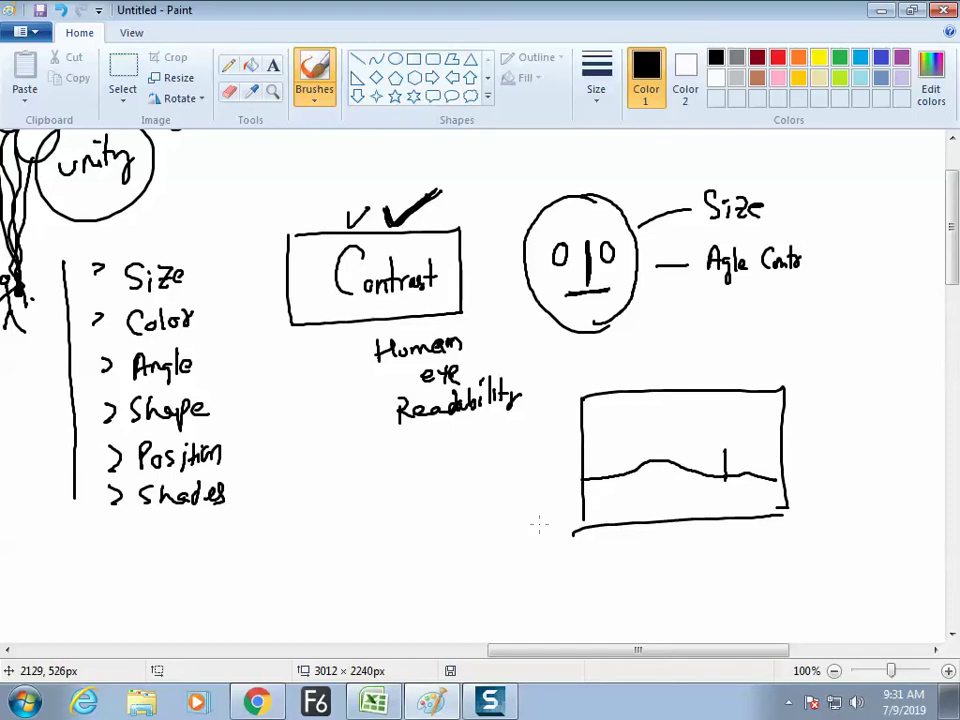
- Add a star on the post inside the frame and a small T mark beside it, then go to Chrome
mouse_move(719, 442)
mouse_down()
mouse_move(733, 440)
mouse_move(720, 451)
mouse_up()
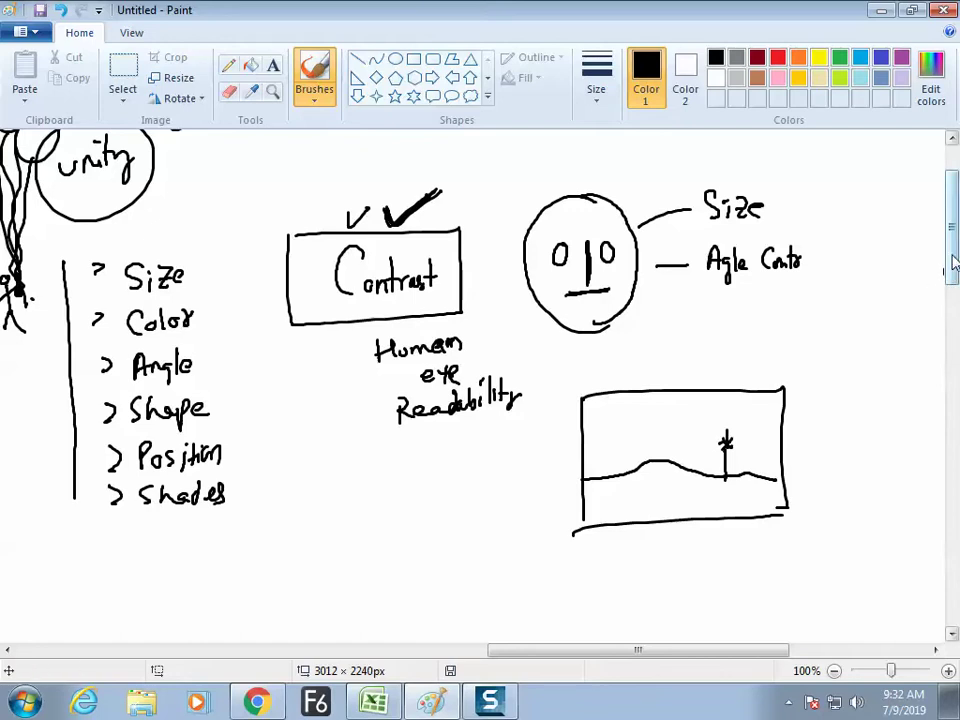
scroll(946, 268, down, 2)
scroll(948, 215, up, 1)
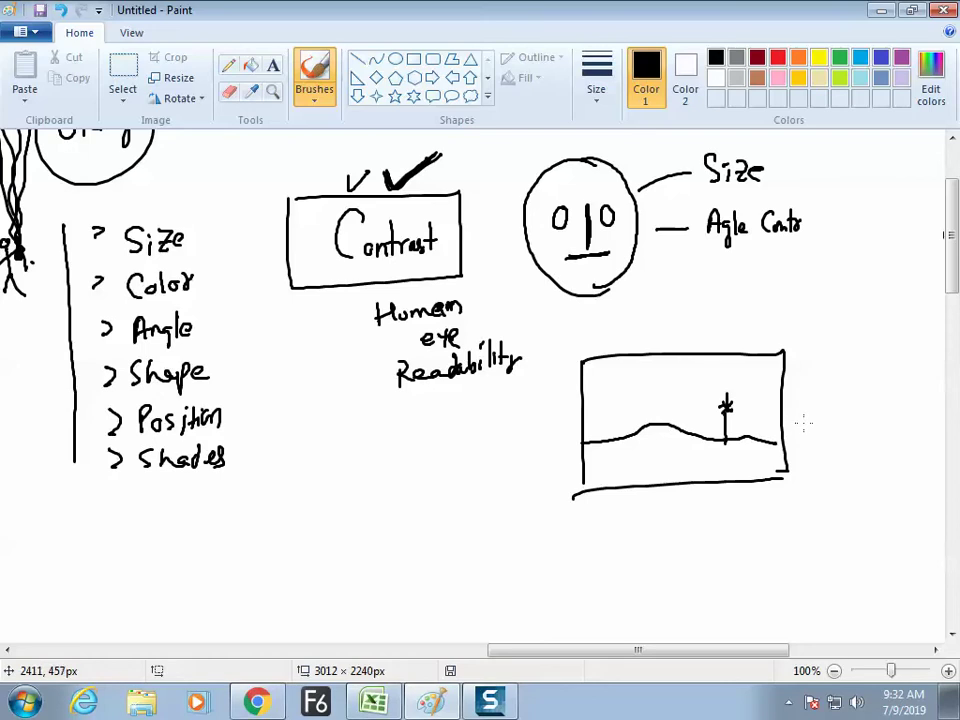
mouse_move(798, 426)
mouse_down()
mouse_move(833, 426)
mouse_move(817, 422)
mouse_up()
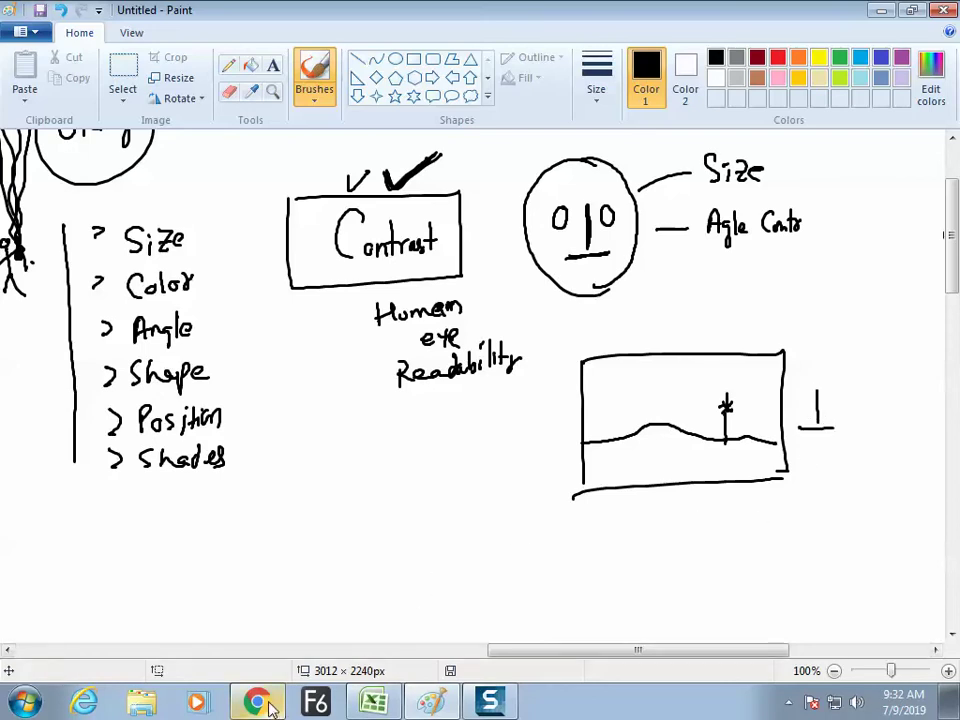
mouse_move(270, 706)
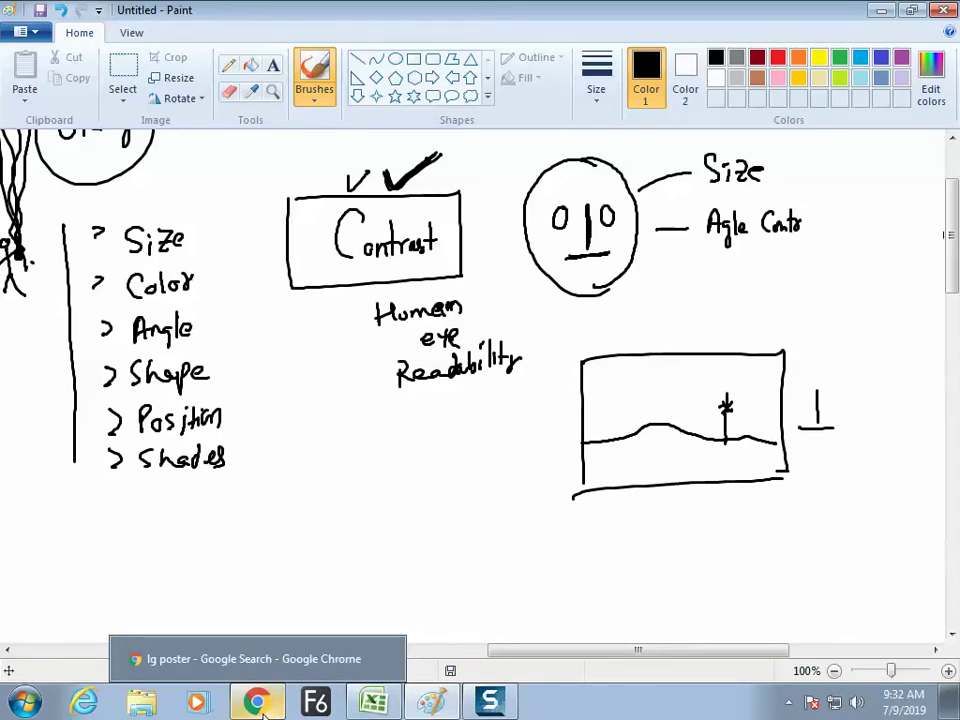
click(265, 708)
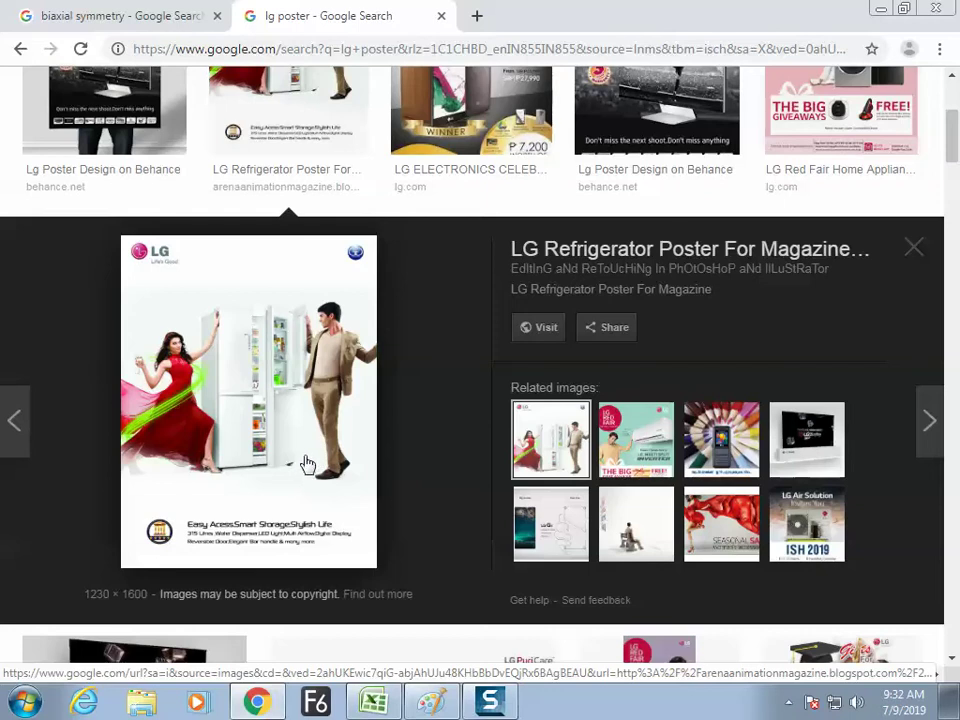
- Return from the 'LG Refrigerator Poster For Magazine' preview to the Paint whiteboard
key(alt+Tab)
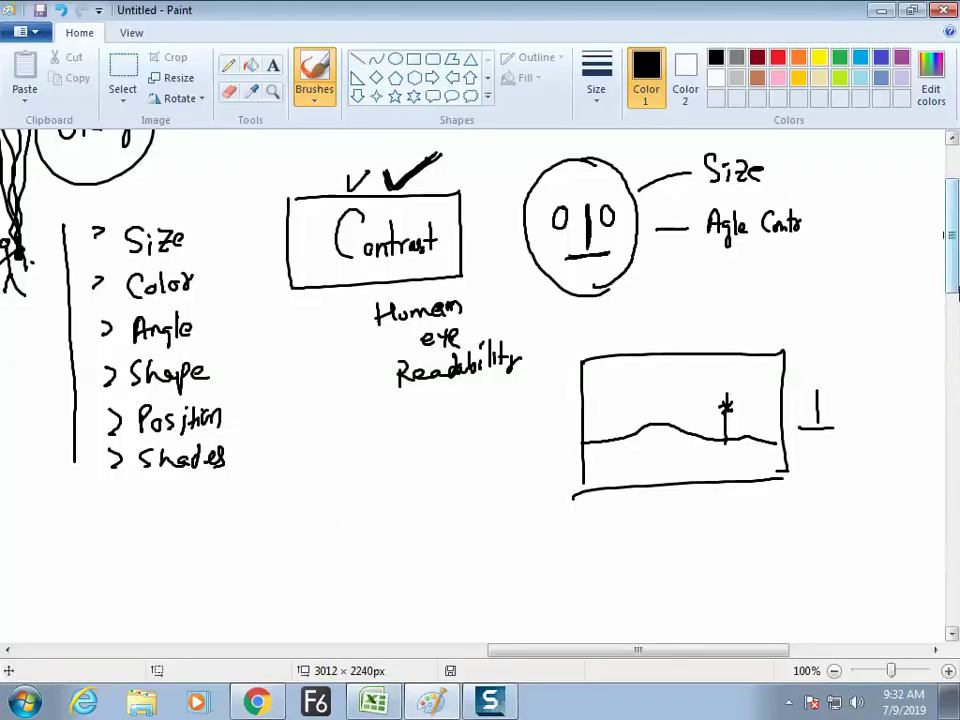
- Draw an arrow by the unity circle and a tick beside Size, then return to Chrome
drag(953, 288, 953, 256)
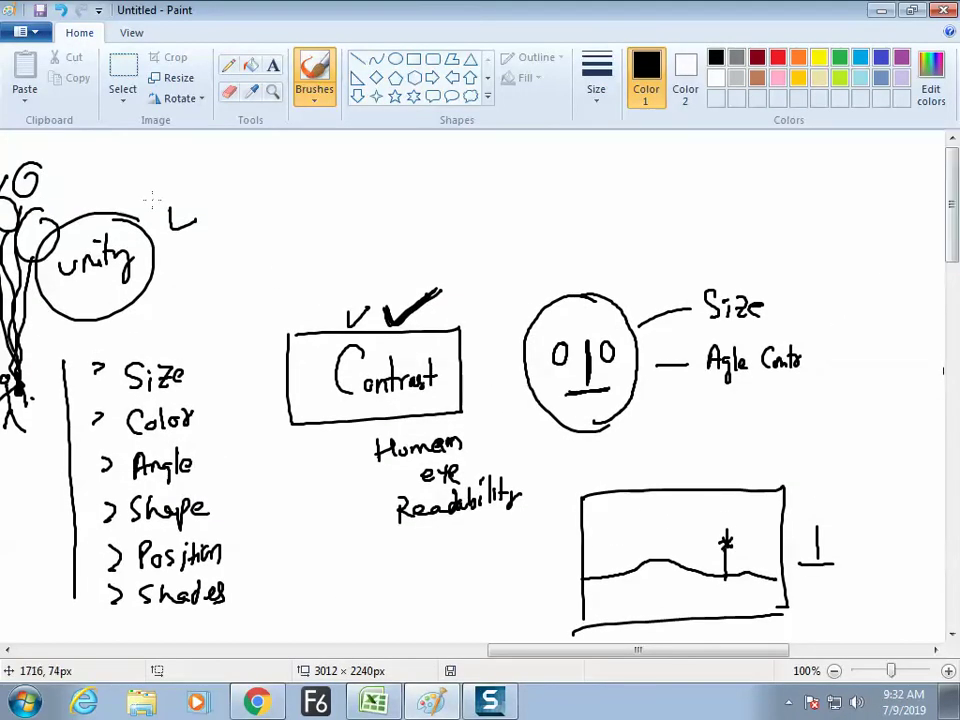
drag(172, 228, 225, 184)
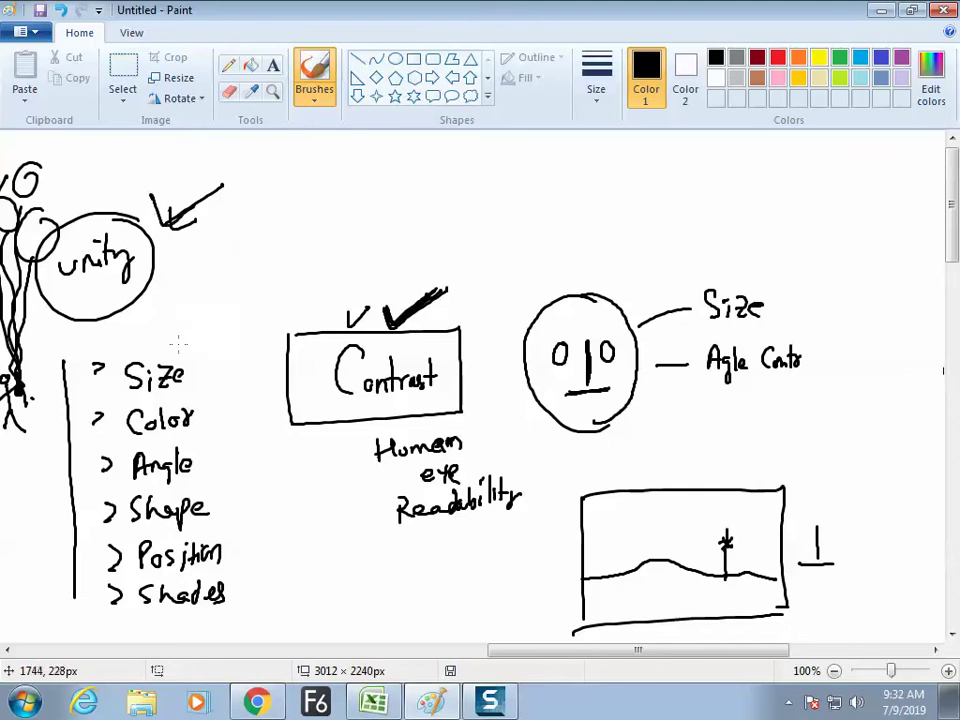
drag(186, 350, 212, 339)
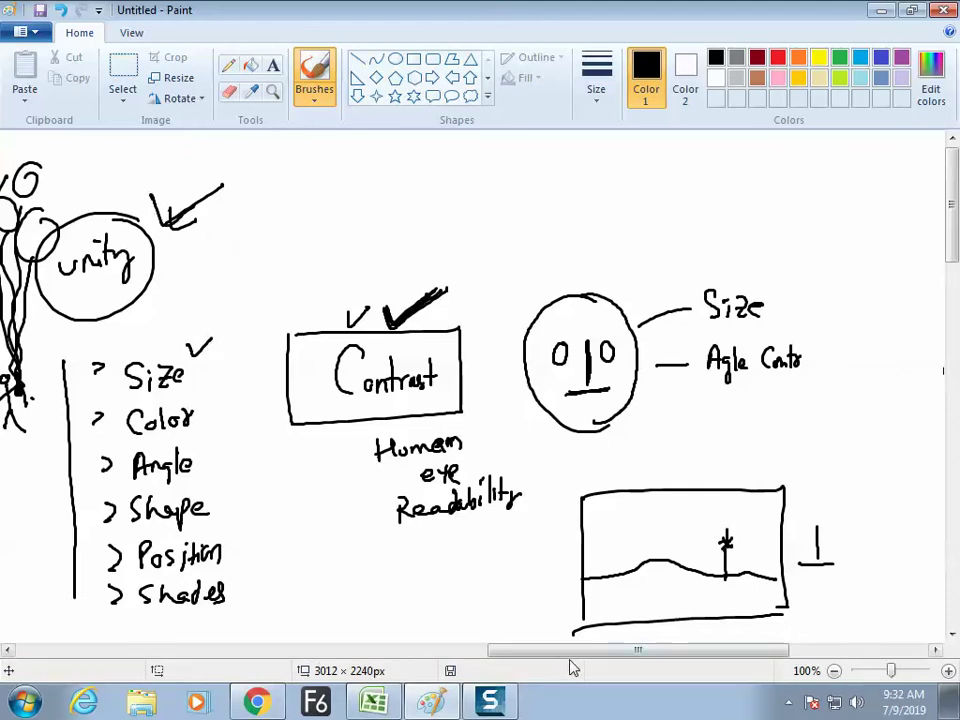
scroll(480, 400, left, 5)
key(alt+Tab)
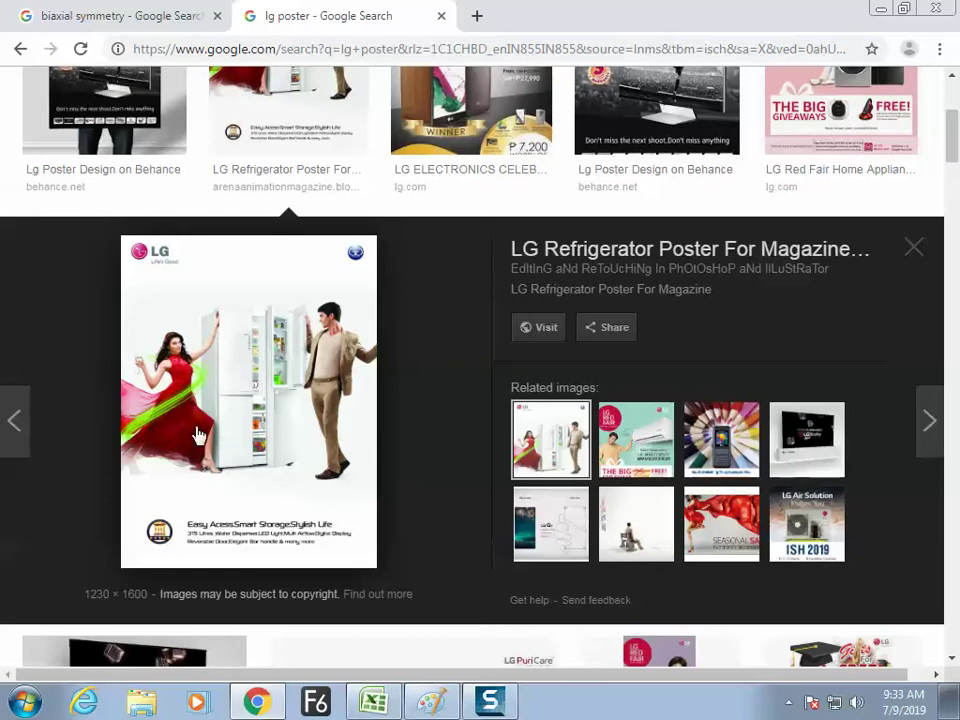
- Preview the 'LG Red Fair Air Conditioners' poster, then return to Paint
click(650, 452)
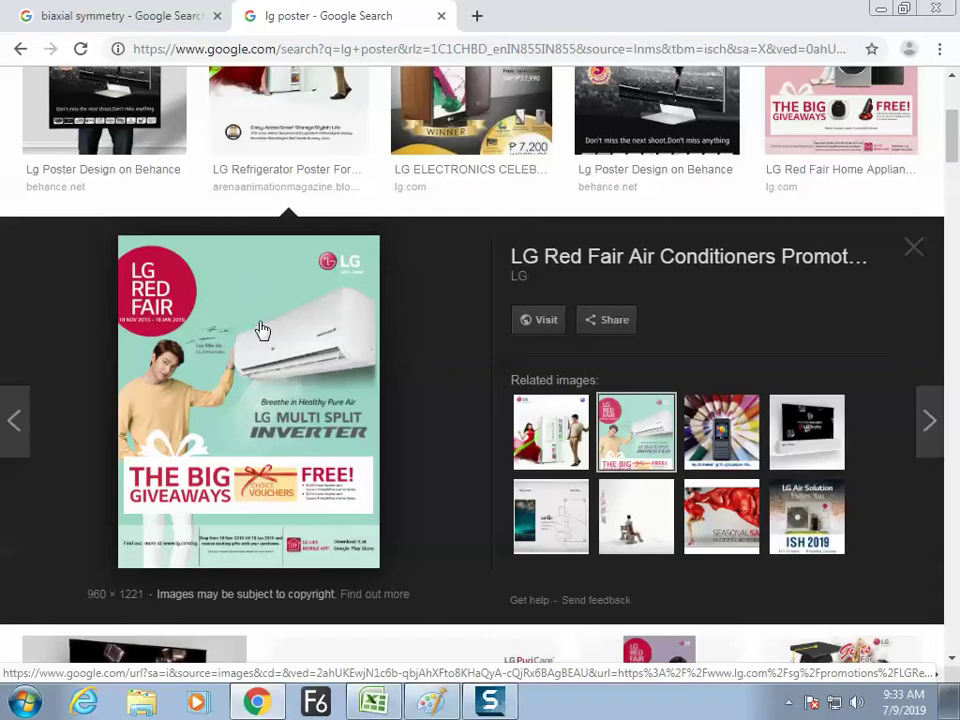
key(alt+Tab)
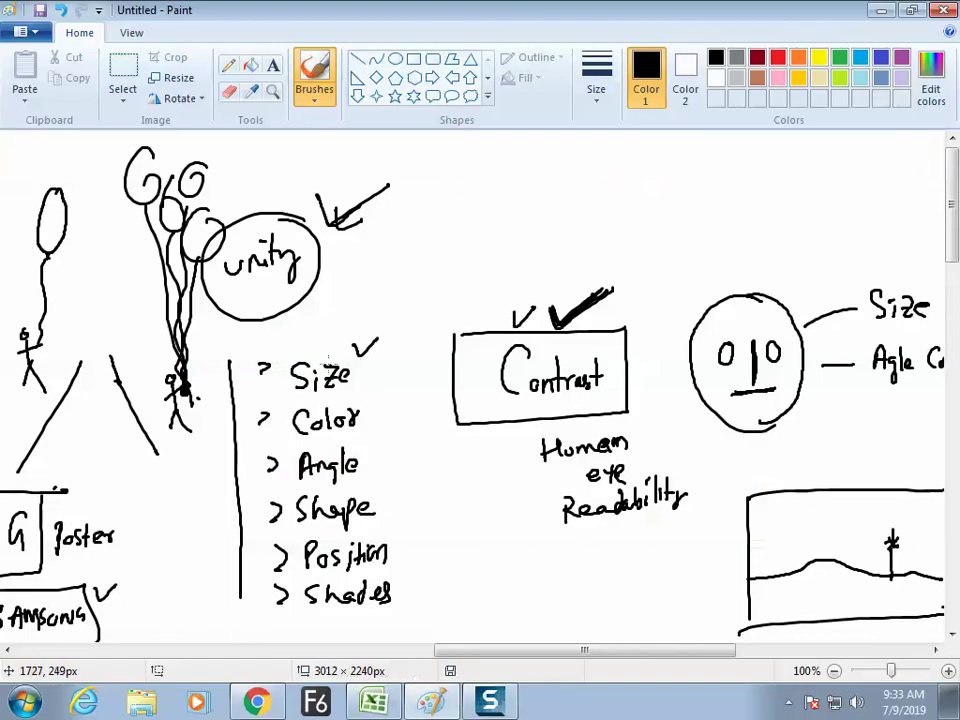
- Thicken the arrow beside the unity circle, then switch to the design-rules workbook
mouse_move(297, 186)
mouse_down()
mouse_move(354, 170)
mouse_move(357, 179)
mouse_move(330, 196)
mouse_up()
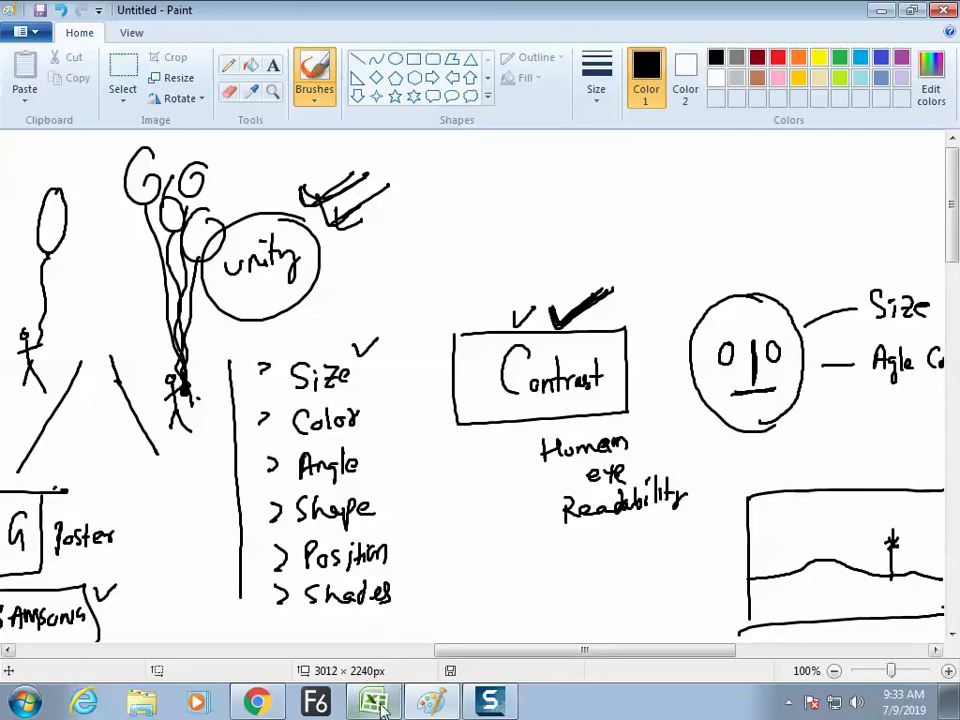
key(alt+Tab)
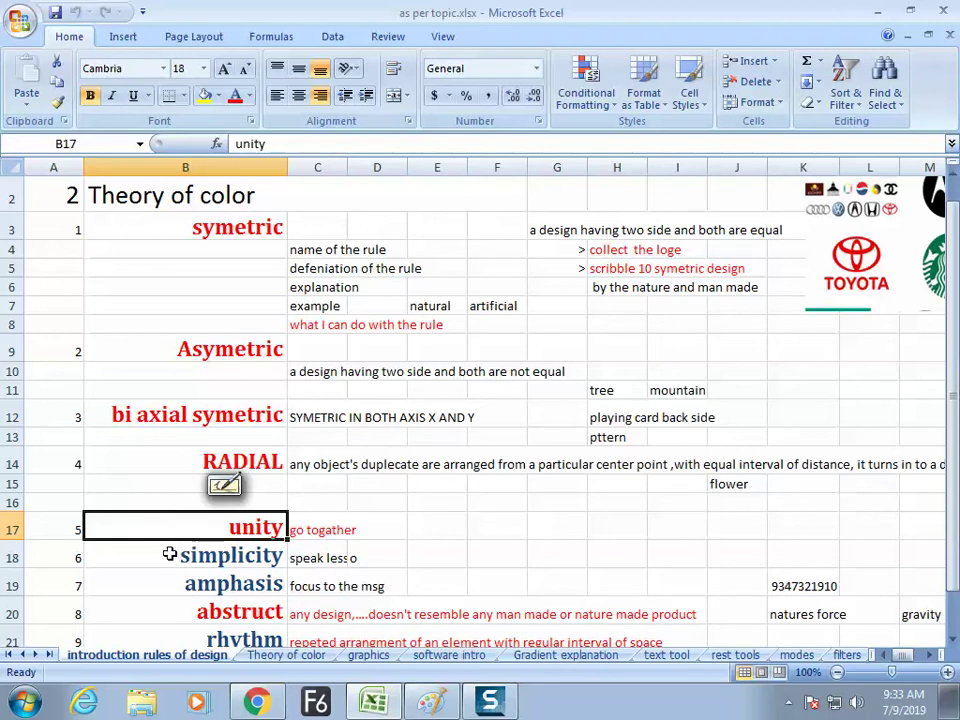
- Bring the Asymetric-to-Balance rows of the 'introduction rules of design' sheet into view, then return to Paint
click(257, 702)
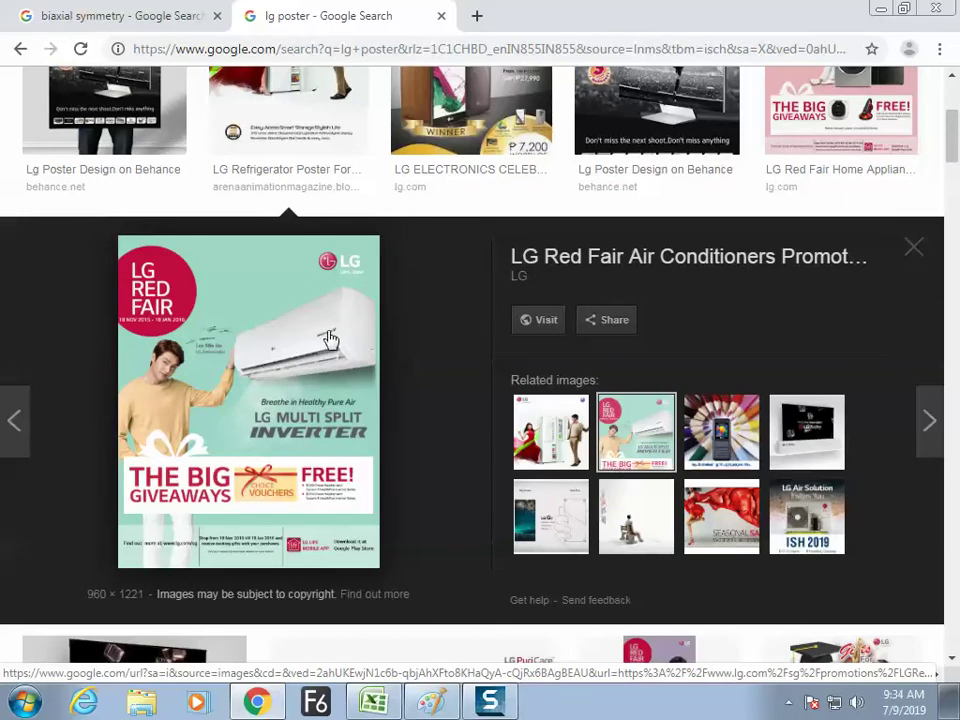
key(alt+Tab)
click(240, 565)
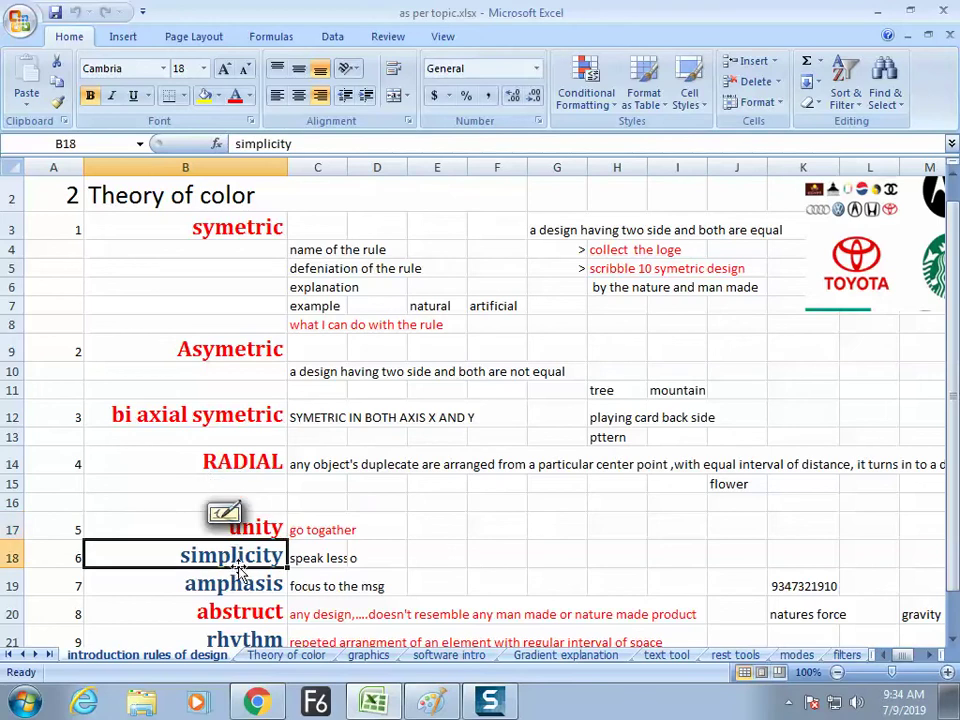
drag(955, 385, 957, 445)
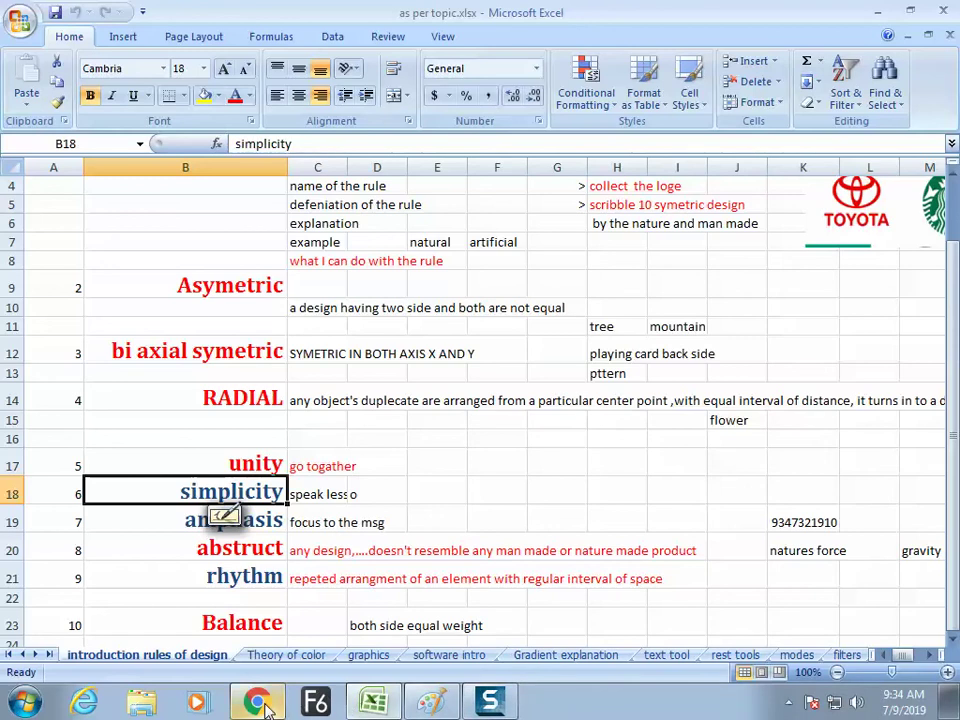
mouse_move(268, 708)
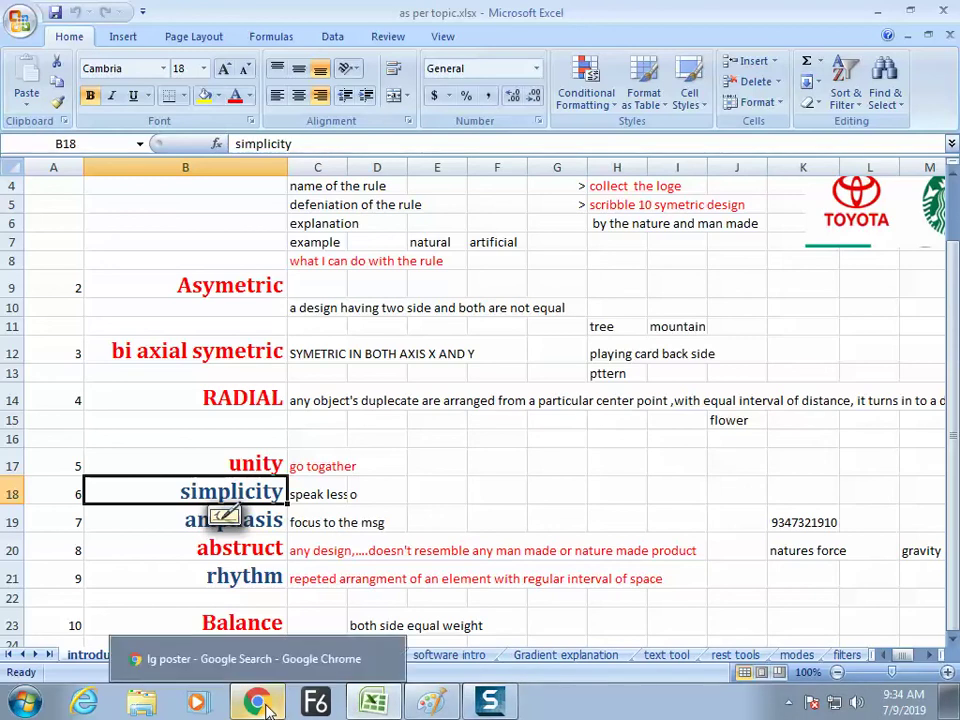
click(425, 703)
- Finish and underline the 'Simplicity' heading and number it with a circled 6
drag(455, 650, 661, 645)
mouse_move(545, 186)
mouse_down()
mouse_move(527, 186)
mouse_move(522, 222)
mouse_move(574, 211)
mouse_move(597, 218)
mouse_move(612, 179)
mouse_up()
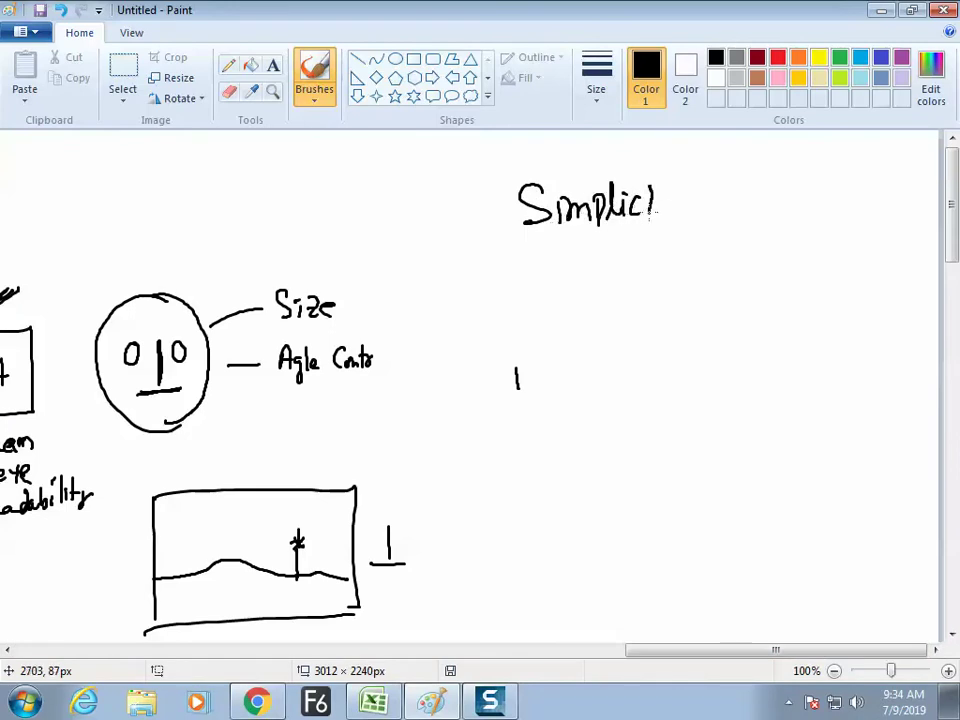
drag(680, 185, 674, 236)
drag(519, 245, 726, 236)
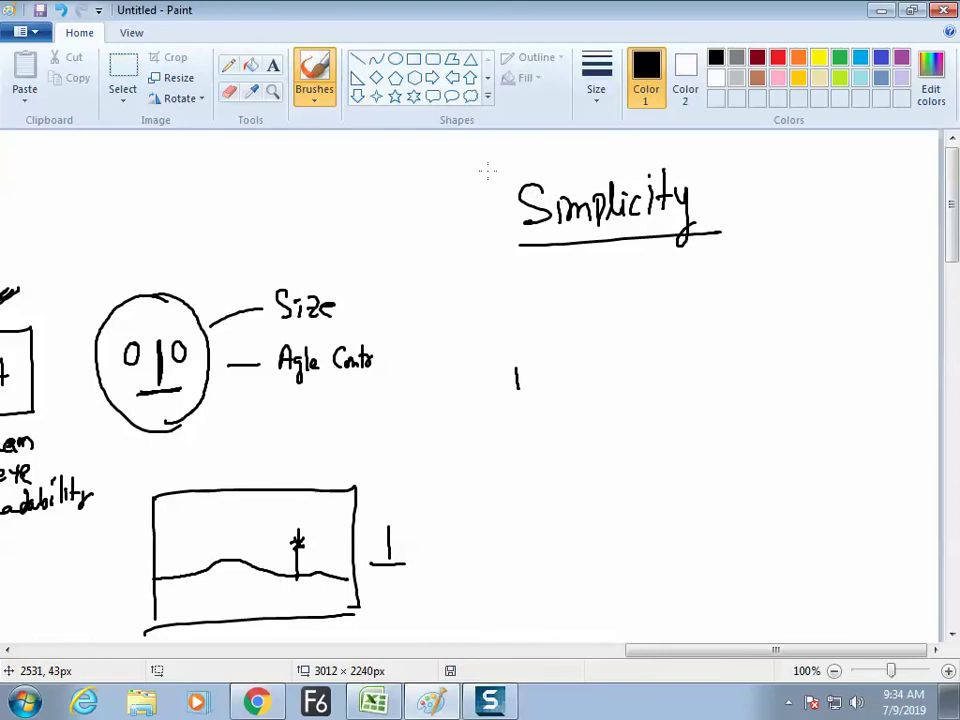
key(alt+Tab)
key(alt+Tab)
mouse_move(474, 150)
mouse_down()
mouse_move(445, 161)
mouse_move(486, 160)
mouse_up()
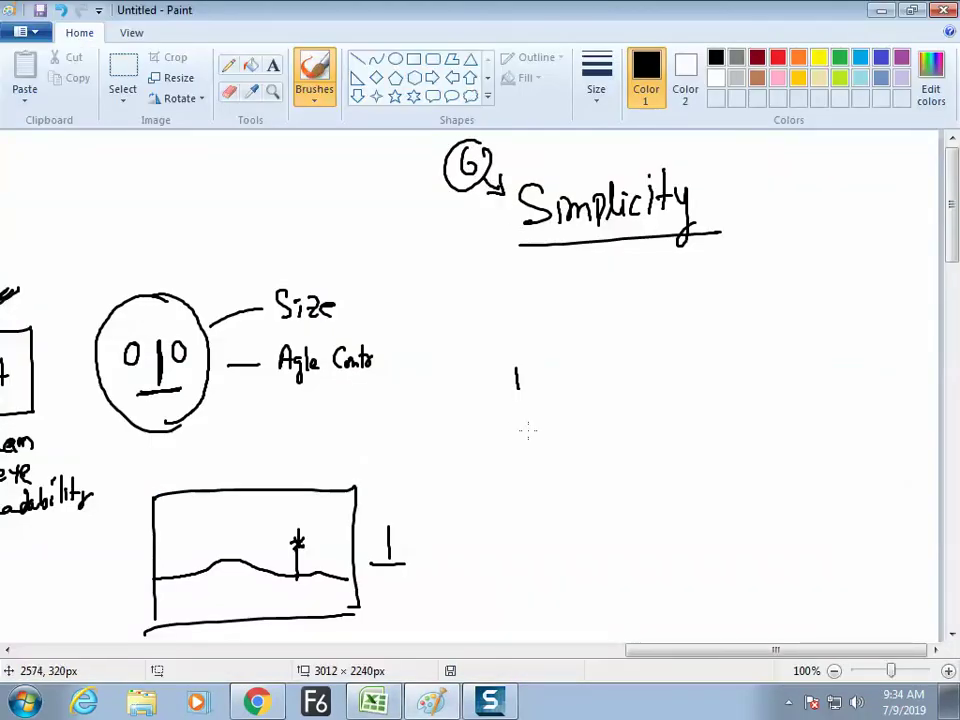
- Draw boxed 'Logo', 'icon' and 'Line art' examples below Simplicity
mouse_move(604, 292)
mouse_down()
mouse_move(619, 320)
mouse_move(647, 316)
mouse_move(646, 335)
mouse_move(676, 282)
mouse_move(679, 348)
mouse_move(592, 358)
mouse_move(575, 294)
mouse_up()
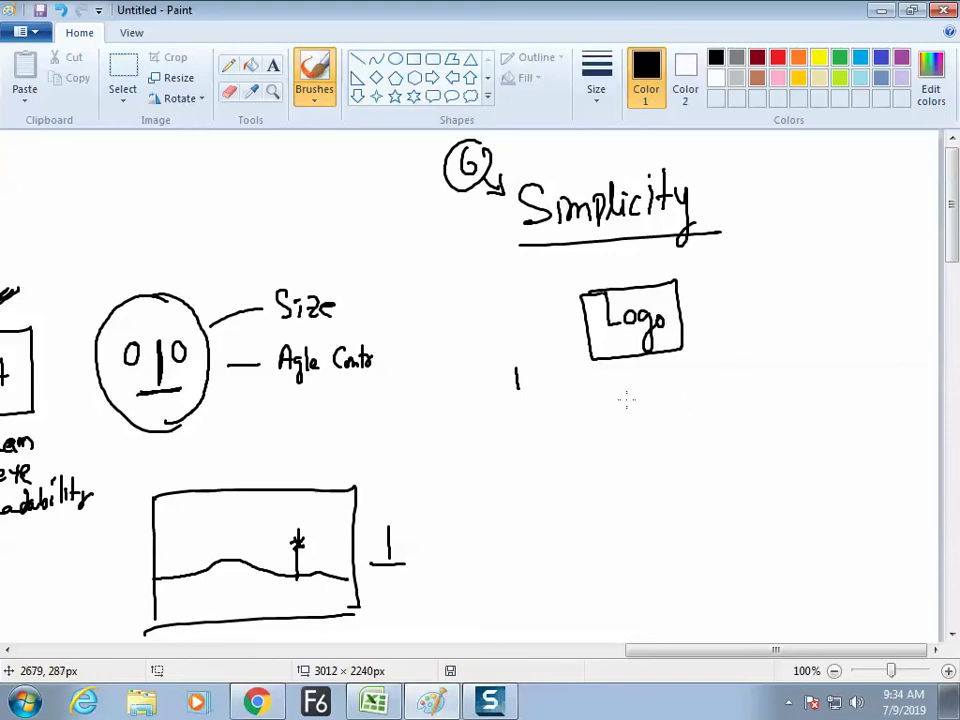
mouse_move(645, 387)
mouse_down()
mouse_move(684, 394)
mouse_move(694, 360)
mouse_move(620, 438)
mouse_move(609, 381)
mouse_up()
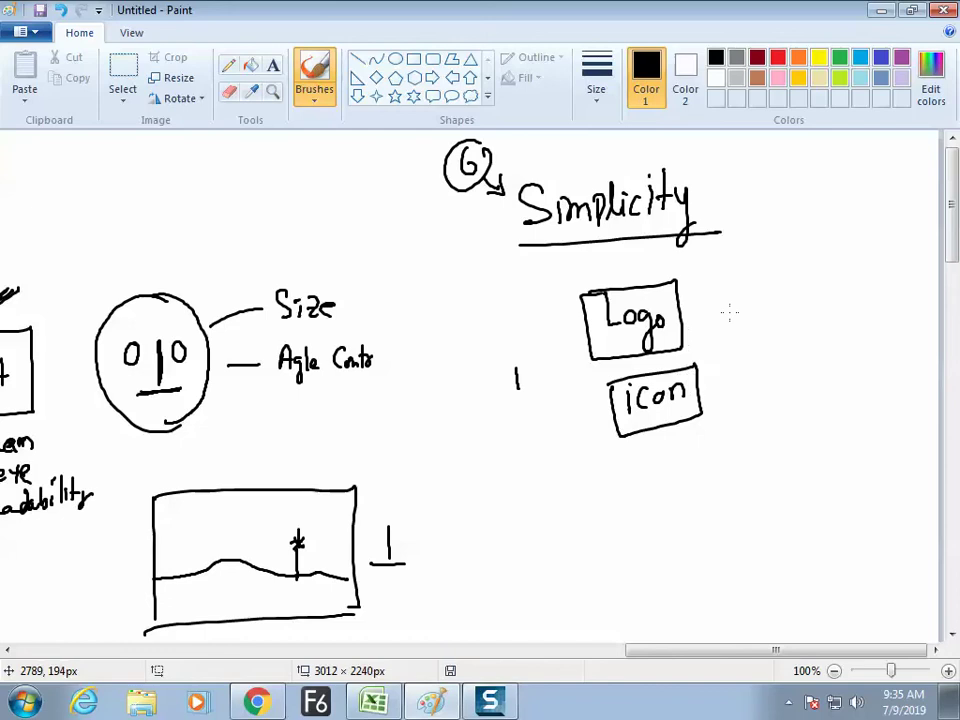
mouse_move(731, 306)
mouse_down()
mouse_move(771, 296)
mouse_move(840, 304)
mouse_up()
drag(830, 290, 848, 289)
mouse_move(708, 280)
mouse_down()
mouse_move(731, 333)
mouse_move(858, 300)
mouse_up()
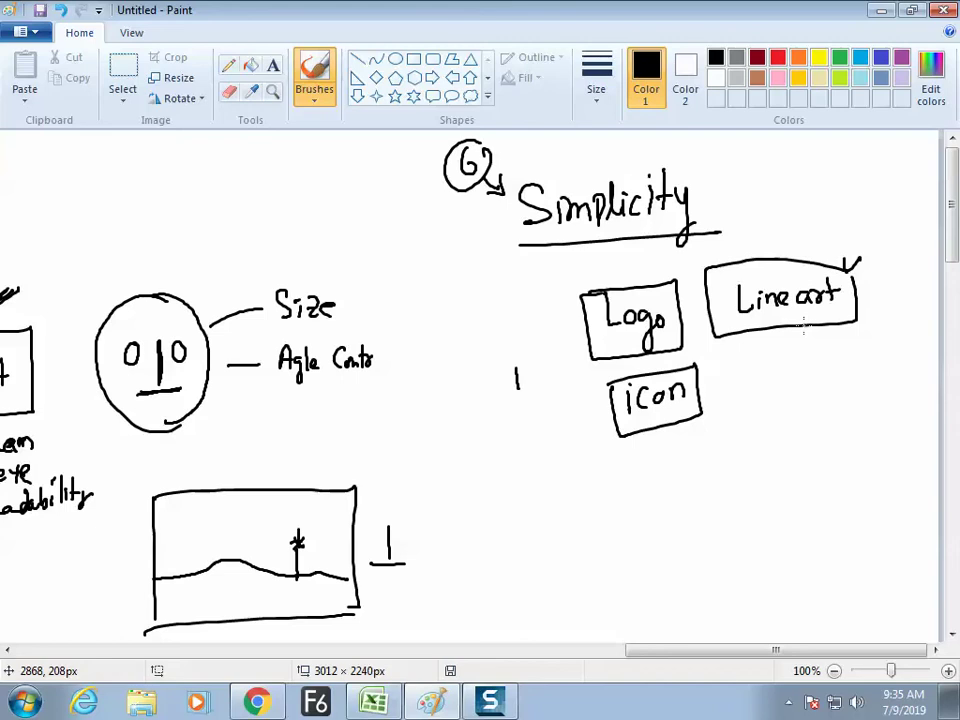
- Add a curved arrow after Simplicity, a boxed 'Clip art' beside icon, and a heading tick
drag(710, 208, 726, 229)
mouse_move(758, 393)
mouse_down()
mouse_move(822, 406)
mouse_move(832, 395)
mouse_move(867, 393)
mouse_up()
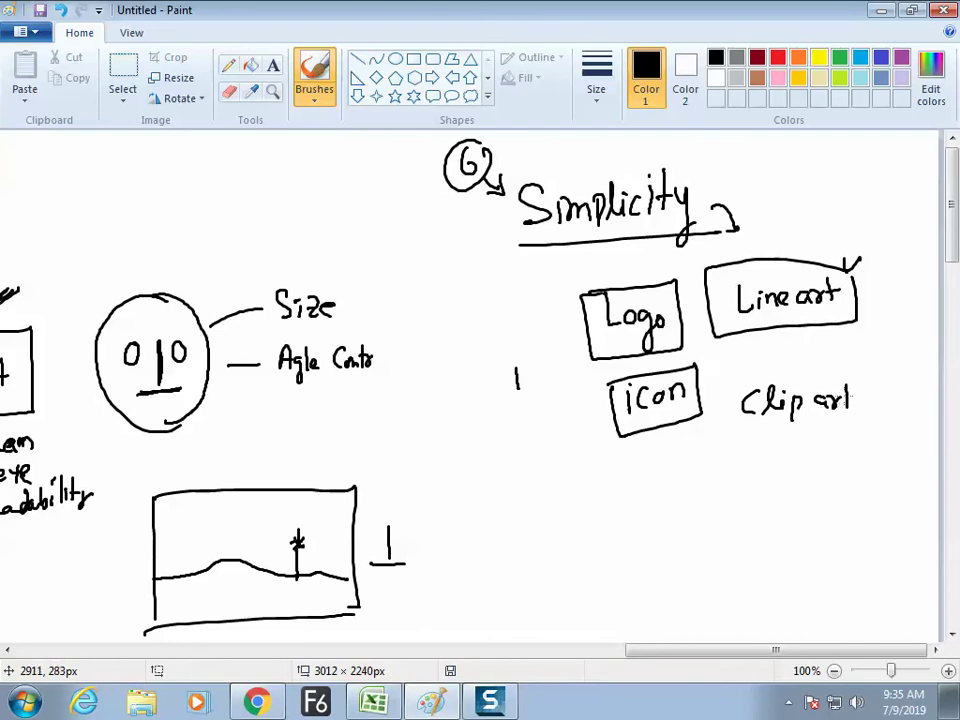
mouse_move(780, 358)
mouse_down()
mouse_move(837, 444)
mouse_move(865, 400)
mouse_up()
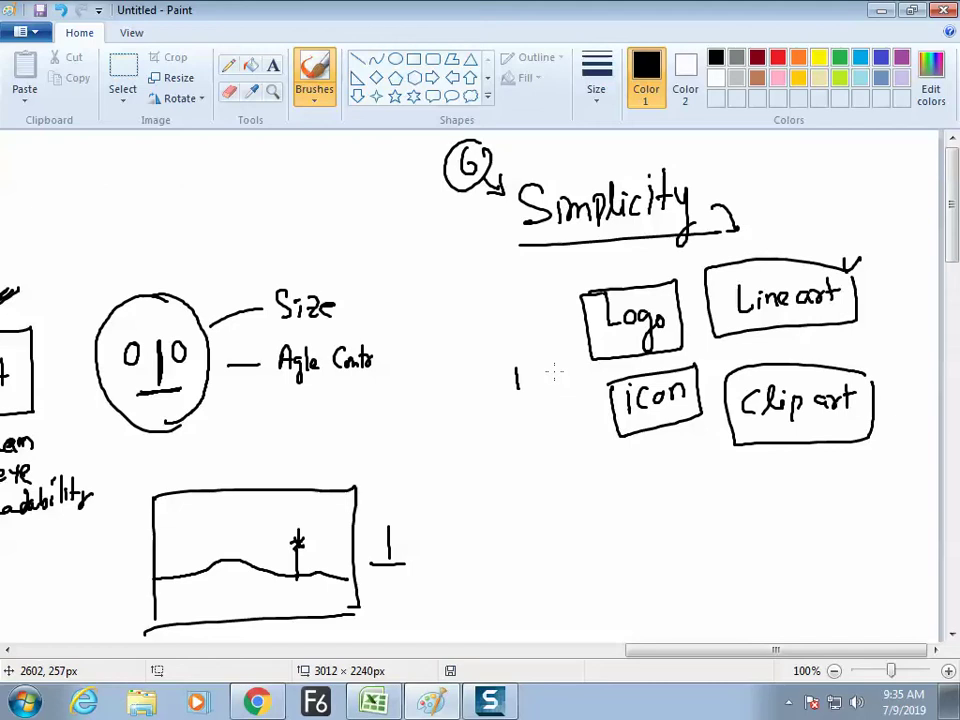
mouse_move(737, 177)
mouse_down()
mouse_move(750, 188)
mouse_move(762, 172)
mouse_up()
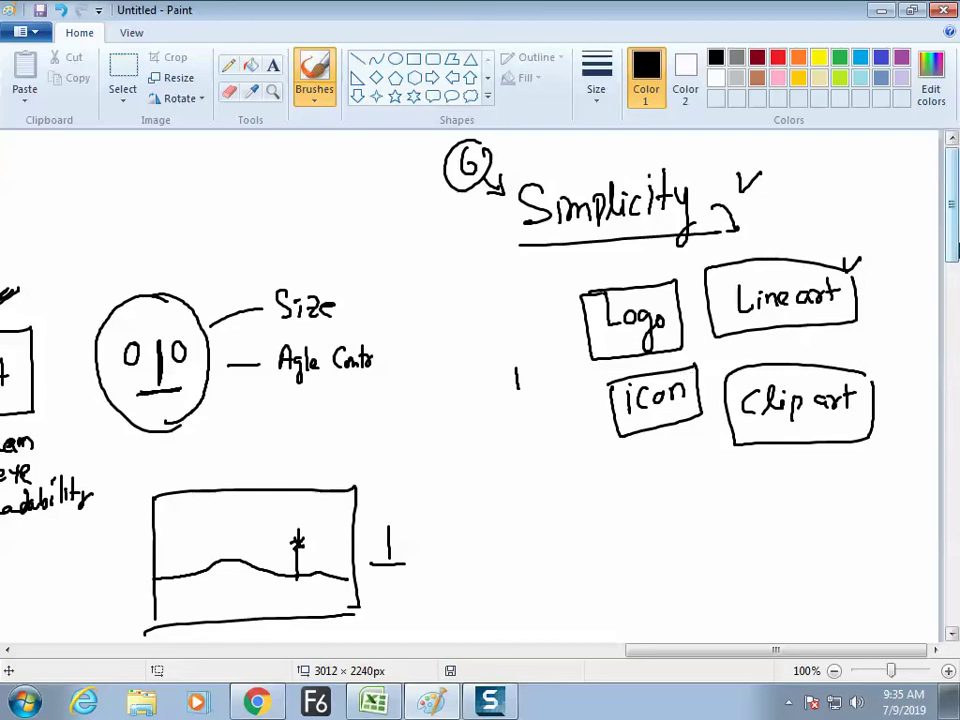
scroll(955, 245, down, 1)
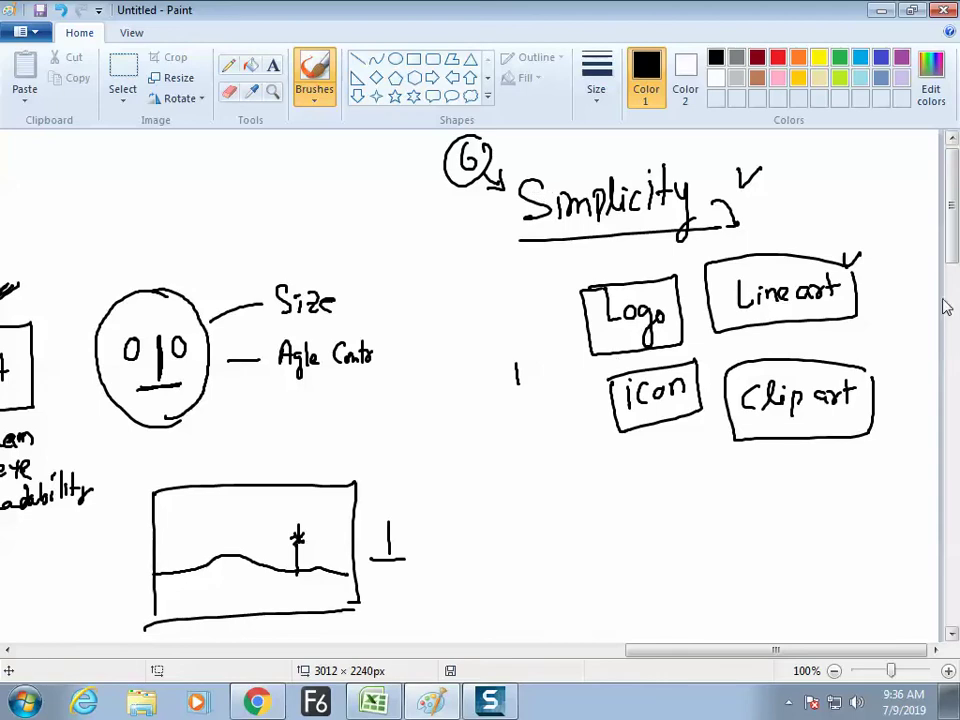
- Below the examples, label a card sketch 'Corporat' with a caption beneath it
scroll(953, 300, down, 3)
scroll(953, 290, down, 1)
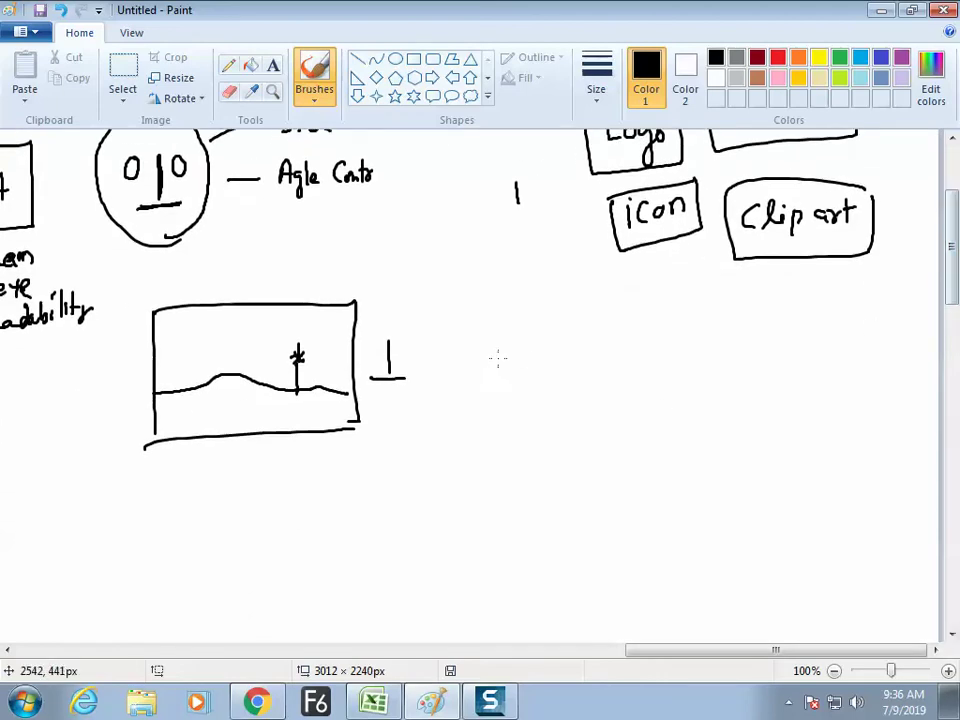
mouse_move(482, 415)
mouse_down()
mouse_move(477, 315)
mouse_move(628, 303)
mouse_move(626, 392)
mouse_move(613, 411)
mouse_move(483, 416)
mouse_up()
mouse_move(531, 273)
mouse_down()
mouse_move(523, 285)
mouse_move(560, 275)
mouse_move(587, 283)
mouse_up()
mouse_move(528, 436)
mouse_down()
mouse_move(542, 424)
mouse_move(561, 439)
mouse_move(578, 435)
mouse_up()
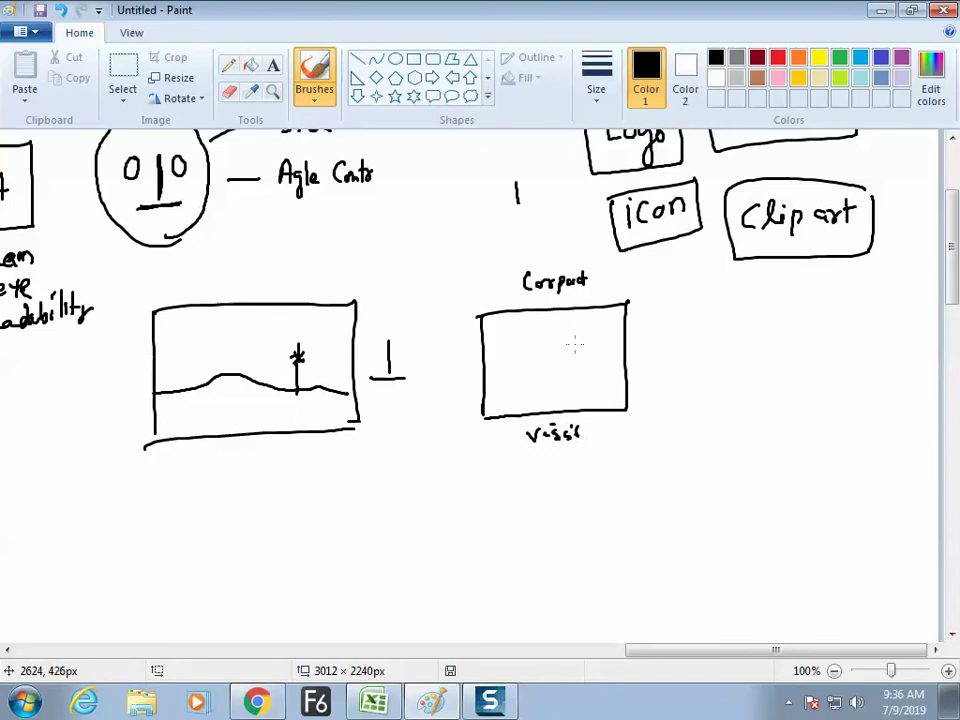
- Fill the corporate card with text lines and a G logo
drag(572, 327, 619, 318)
drag(583, 334, 618, 326)
drag(575, 373, 617, 371)
drag(583, 385, 613, 383)
drag(610, 397, 597, 399)
drag(538, 358, 534, 366)
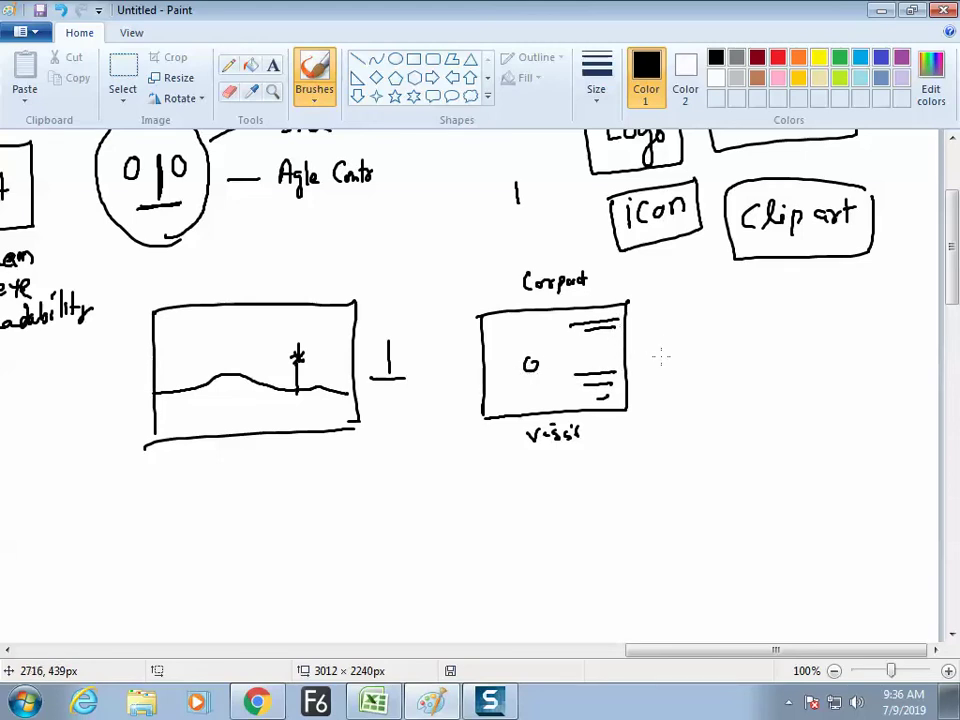
- Draw a vertical divider and a second, empty card rectangle beside it
drag(689, 296, 693, 490)
mouse_move(721, 312)
mouse_down()
mouse_move(722, 367)
mouse_move(721, 314)
mouse_move(836, 300)
mouse_move(843, 376)
mouse_up()
mouse_move(722, 381)
mouse_down()
mouse_move(720, 403)
mouse_move(845, 381)
mouse_up()
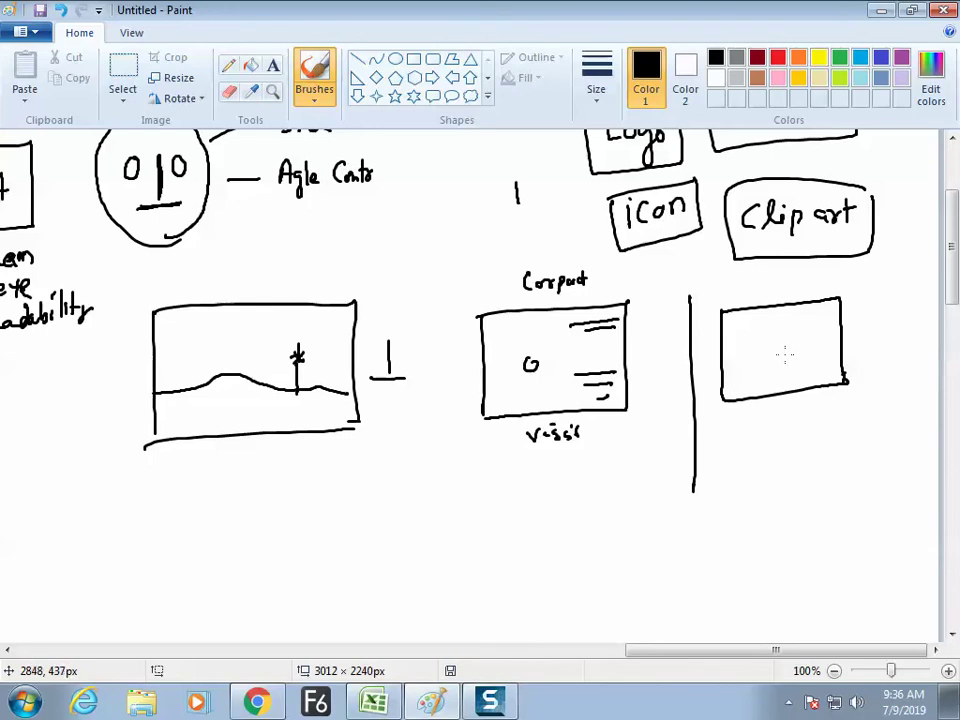
- Write '3 Ram' with clutter and dashed marks inside the second card
mouse_move(761, 346)
mouse_down()
mouse_move(783, 355)
mouse_move(791, 342)
mouse_move(786, 358)
mouse_up()
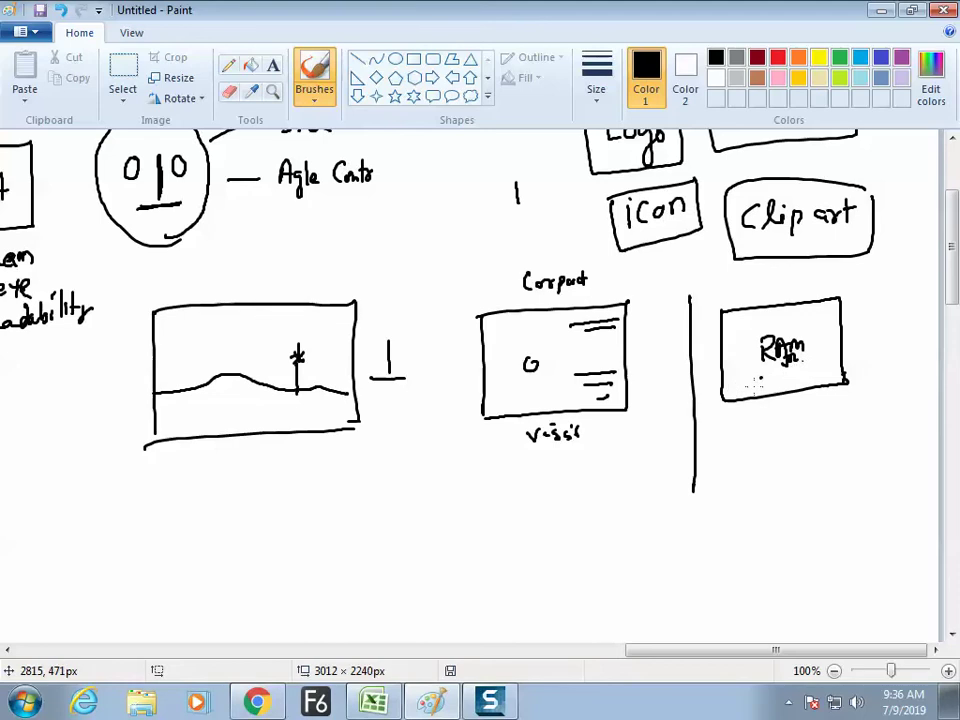
mouse_move(812, 318)
mouse_down()
mouse_move(822, 327)
mouse_move(778, 386)
mouse_move(745, 390)
mouse_up()
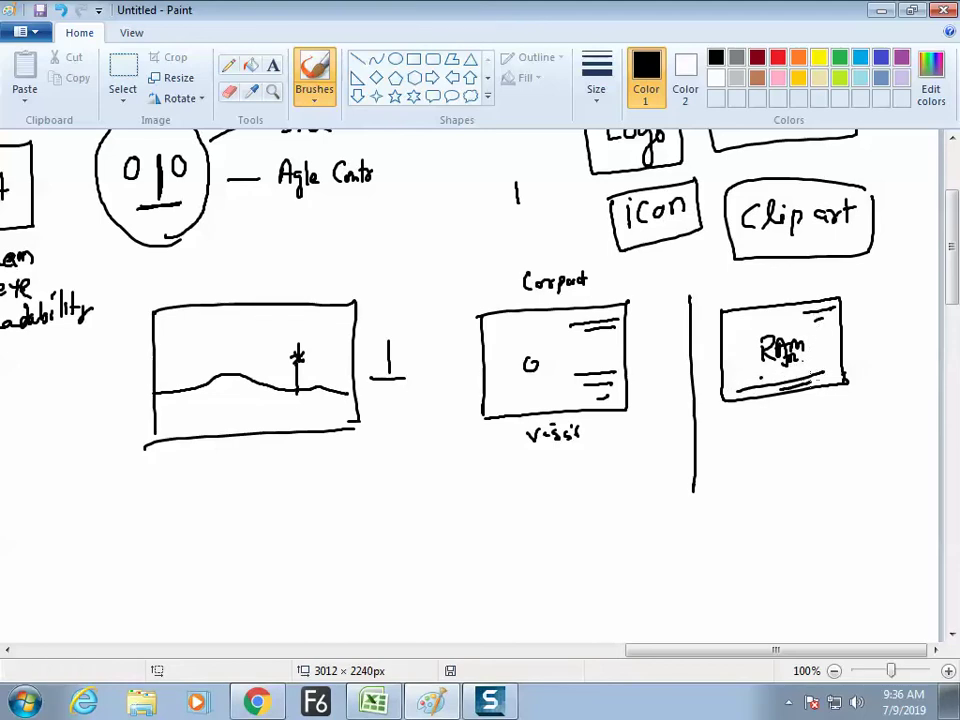
mouse_move(736, 345)
mouse_down()
mouse_move(750, 375)
mouse_move(819, 370)
mouse_move(832, 353)
mouse_up()
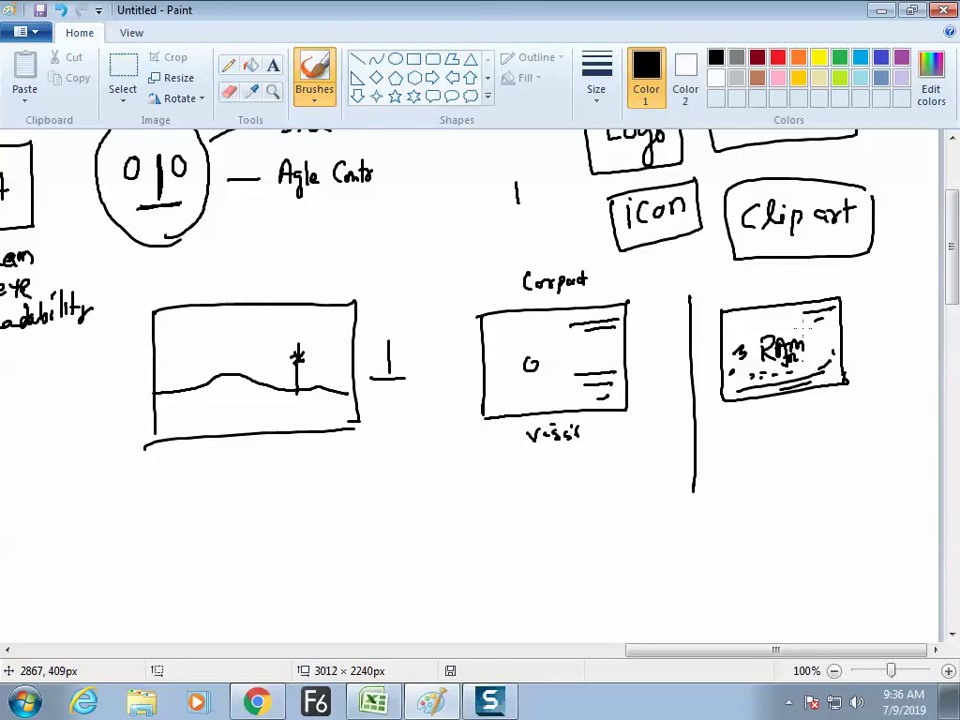
- Mark crosses beside the Ram card, tick it and the corporate label, and underline with a dot
mouse_move(705, 381)
mouse_down()
mouse_move(719, 401)
mouse_move(691, 431)
mouse_up()
mouse_move(737, 284)
mouse_down()
mouse_move(738, 292)
mouse_move(758, 280)
mouse_up()
mouse_move(617, 270)
mouse_down()
mouse_move(616, 279)
mouse_move(645, 265)
mouse_up()
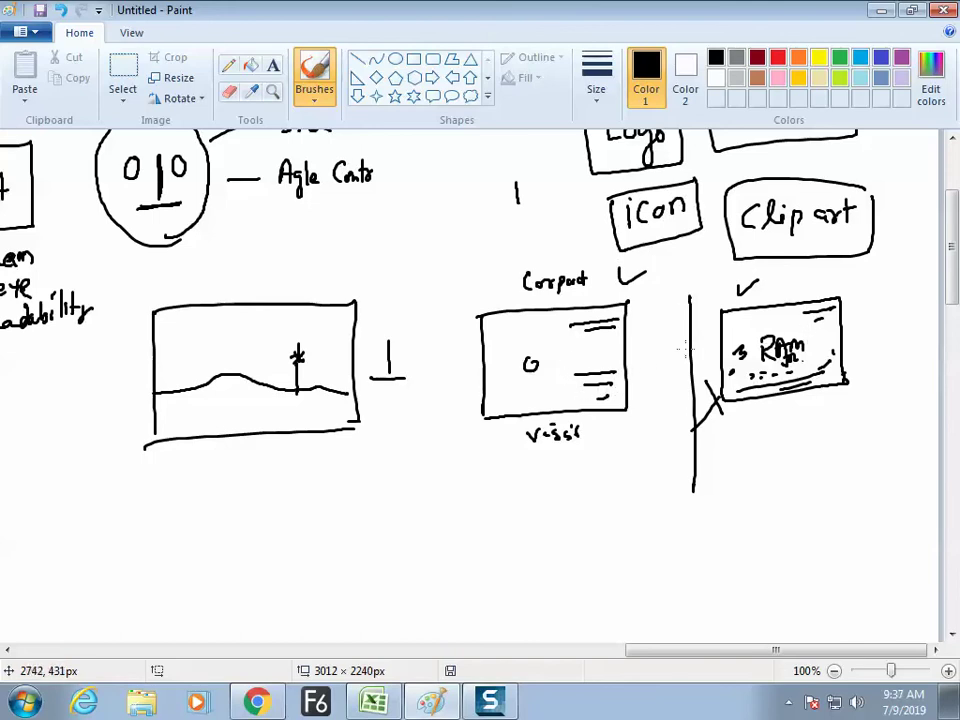
drag(703, 340, 711, 351)
drag(711, 338, 699, 352)
drag(641, 440, 740, 440)
click(750, 446)
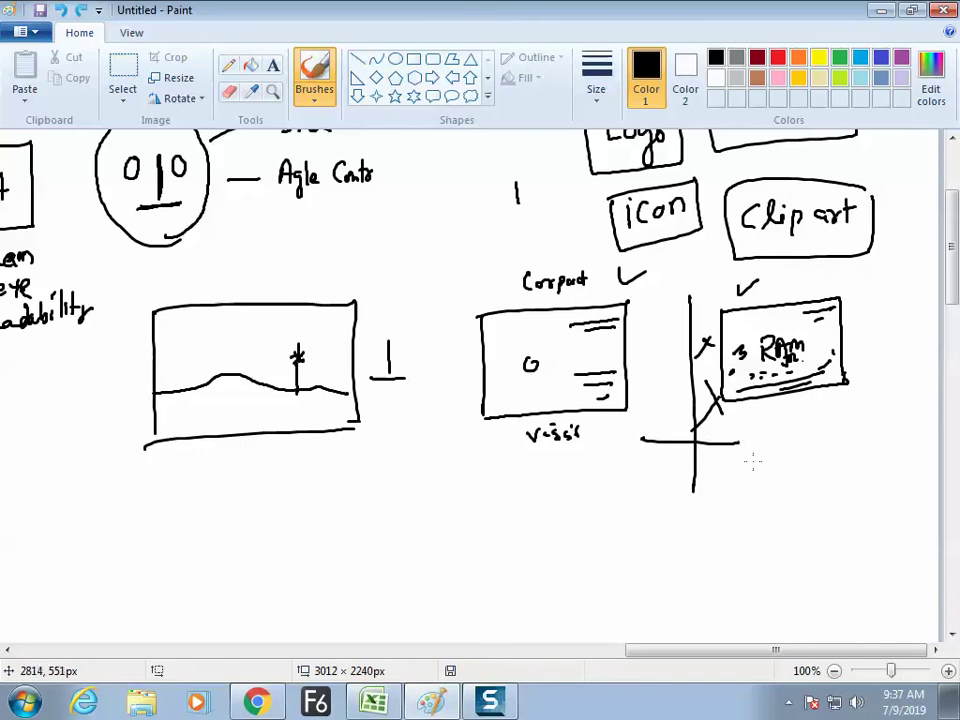
- Draw a long vertical divider left of the Simplicity section
scroll(501, 223, up, 4)
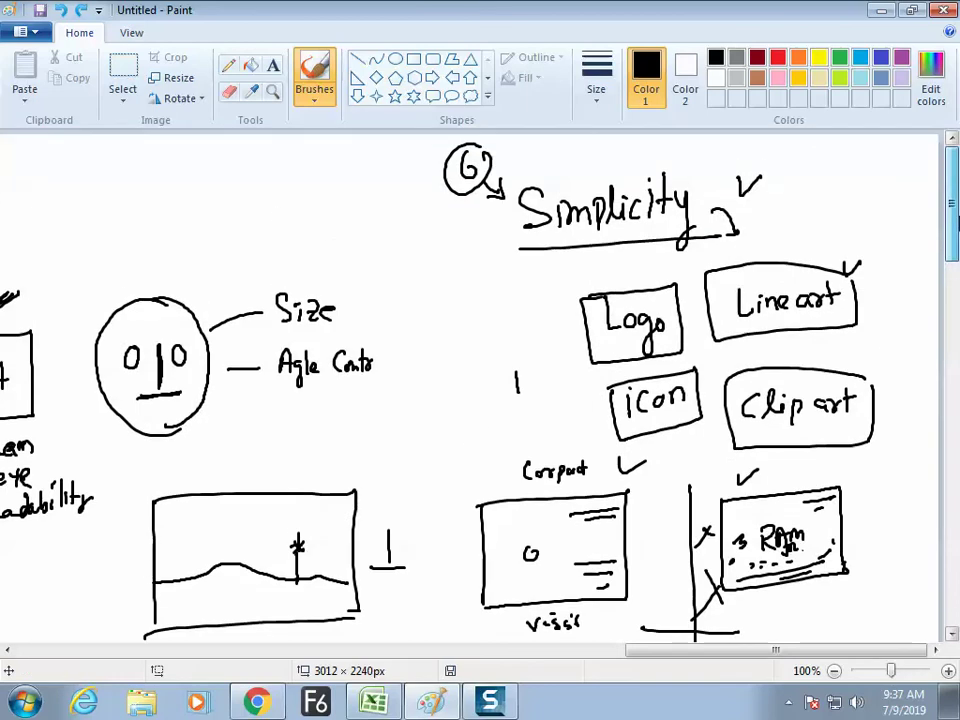
drag(424, 258, 432, 635)
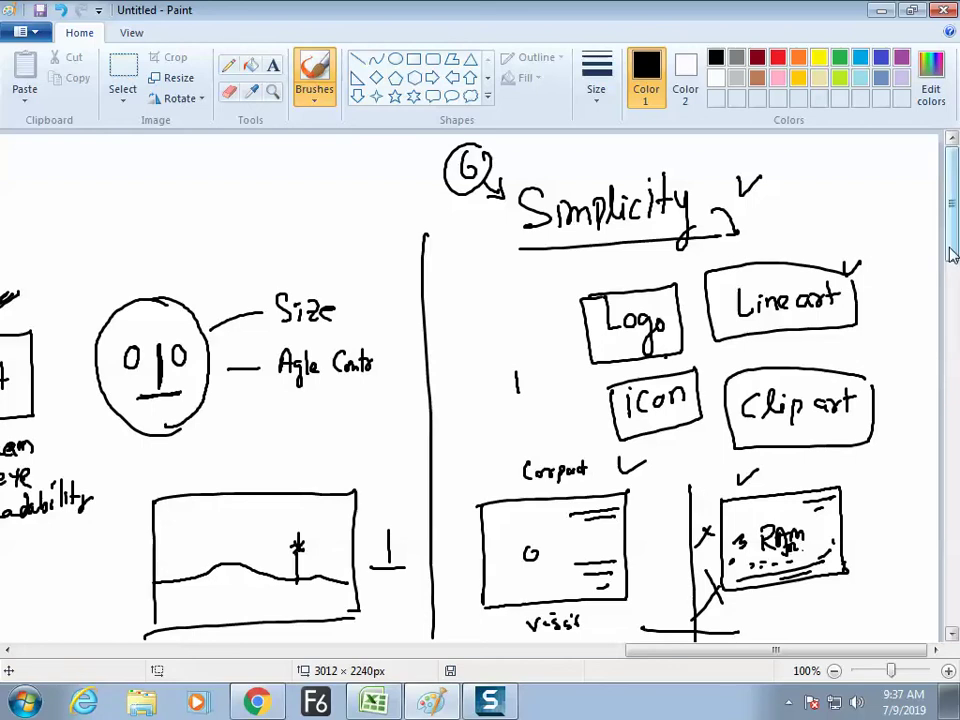
scroll(600, 461, down, 2)
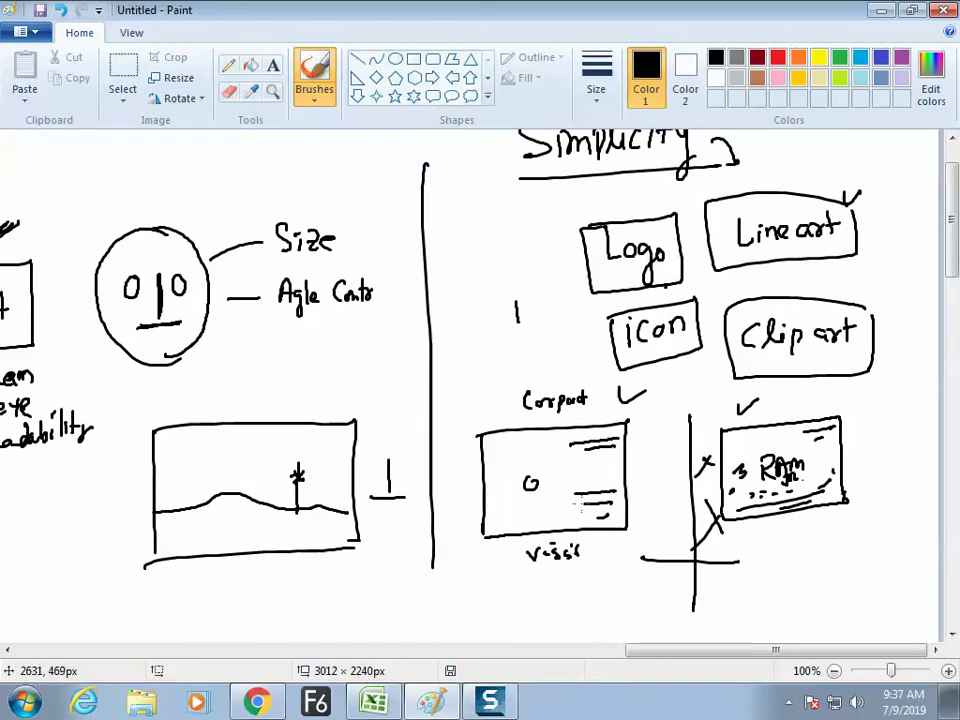
- Write 'Font' and 'Size min' below the cards, start the abnormal heading, and undo a stray tick
drag(596, 401, 616, 398)
drag(949, 274, 951, 301)
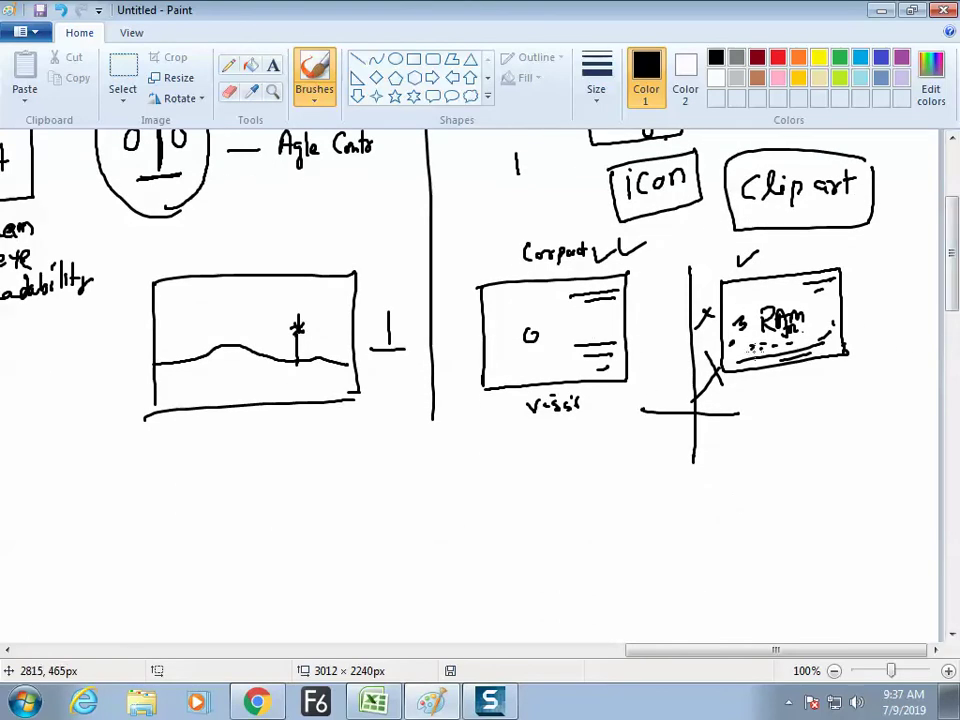
mouse_move(459, 463)
mouse_down()
mouse_move(474, 489)
mouse_move(481, 479)
mouse_move(494, 491)
mouse_move(493, 471)
mouse_move(491, 537)
mouse_move(502, 524)
mouse_move(602, 512)
mouse_up()
mouse_move(773, 507)
mouse_down()
mouse_move(786, 488)
mouse_move(792, 501)
mouse_move(823, 494)
mouse_move(825, 509)
mouse_up()
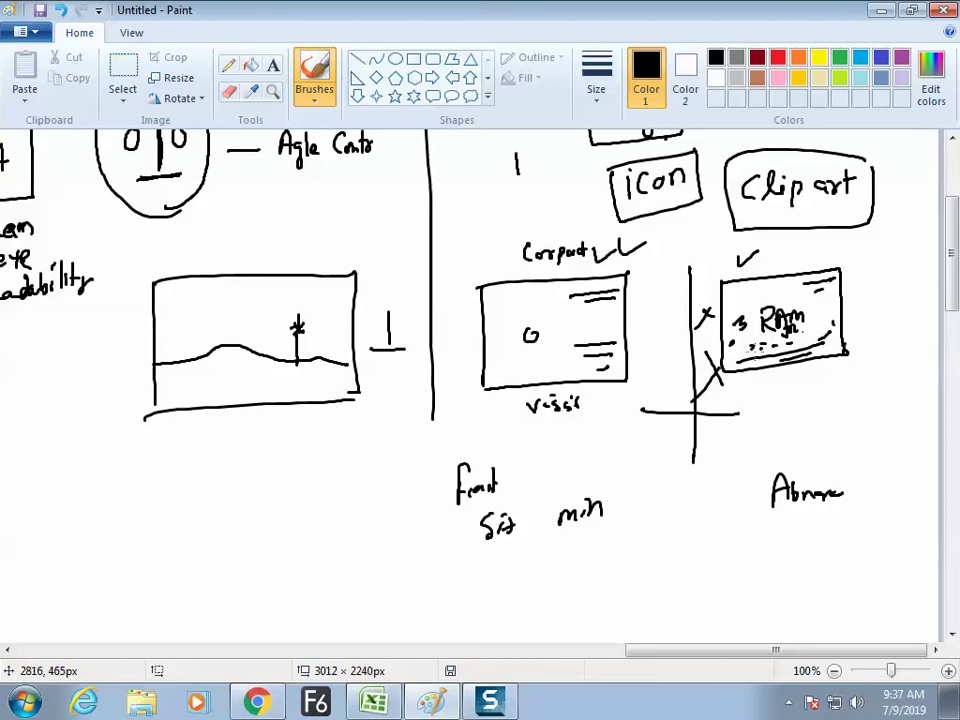
drag(818, 318, 832, 314)
key(ctrl+z)
- Write 'Color' with 'Min' beside it and begin a 'Max' entry in the abnormal column
mouse_move(486, 567)
mouse_down()
mouse_move(478, 583)
mouse_move(502, 582)
mouse_up()
drag(508, 574, 520, 570)
mouse_move(588, 570)
mouse_down()
mouse_move(598, 552)
mouse_move(612, 566)
mouse_move(635, 560)
mouse_up()
mouse_move(765, 560)
mouse_down()
mouse_move(790, 545)
mouse_move(797, 556)
mouse_up()
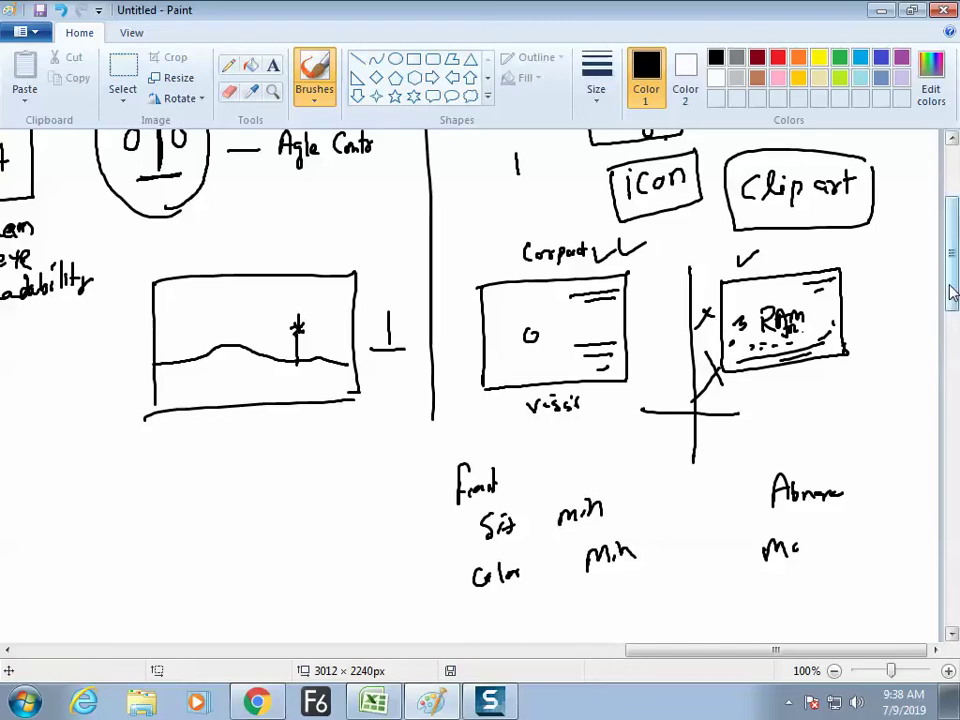
scroll(830, 280, up, 4)
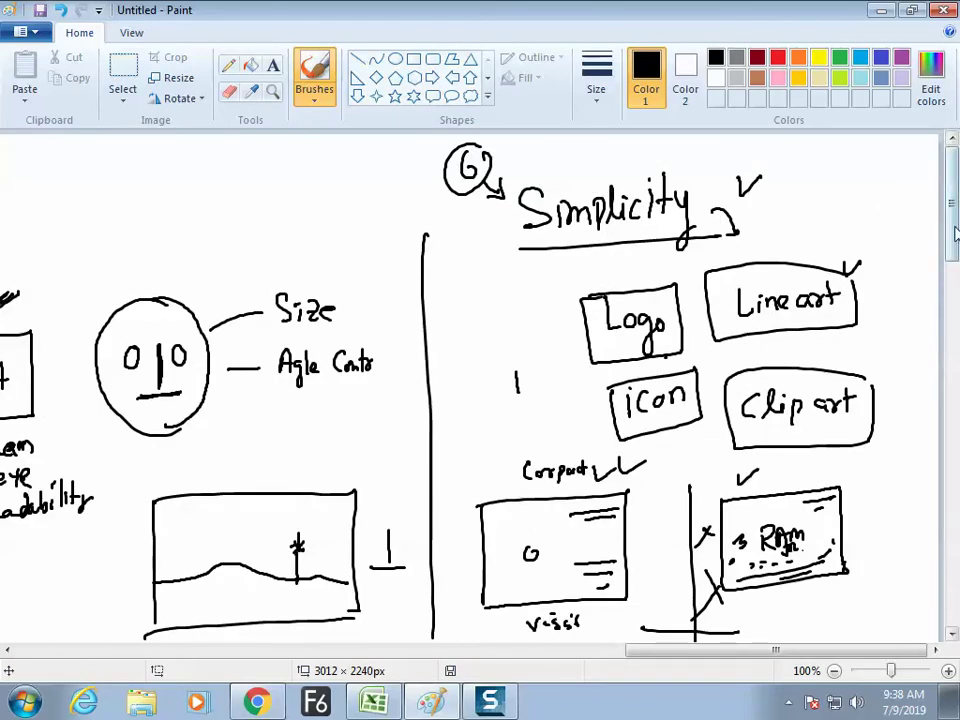
scroll(826, 460, down, 5)
- Finish 'Max', write 'info' below Color, draw a label divider, and tick the 3 Ram card
mouse_move(806, 489)
mouse_down()
mouse_move(806, 512)
mouse_move(827, 509)
mouse_up()
drag(827, 486, 812, 510)
mouse_move(437, 574)
mouse_down()
mouse_move(436, 594)
mouse_move(449, 597)
mouse_move(460, 597)
mouse_move(466, 576)
mouse_up()
click(429, 563)
drag(472, 572, 470, 574)
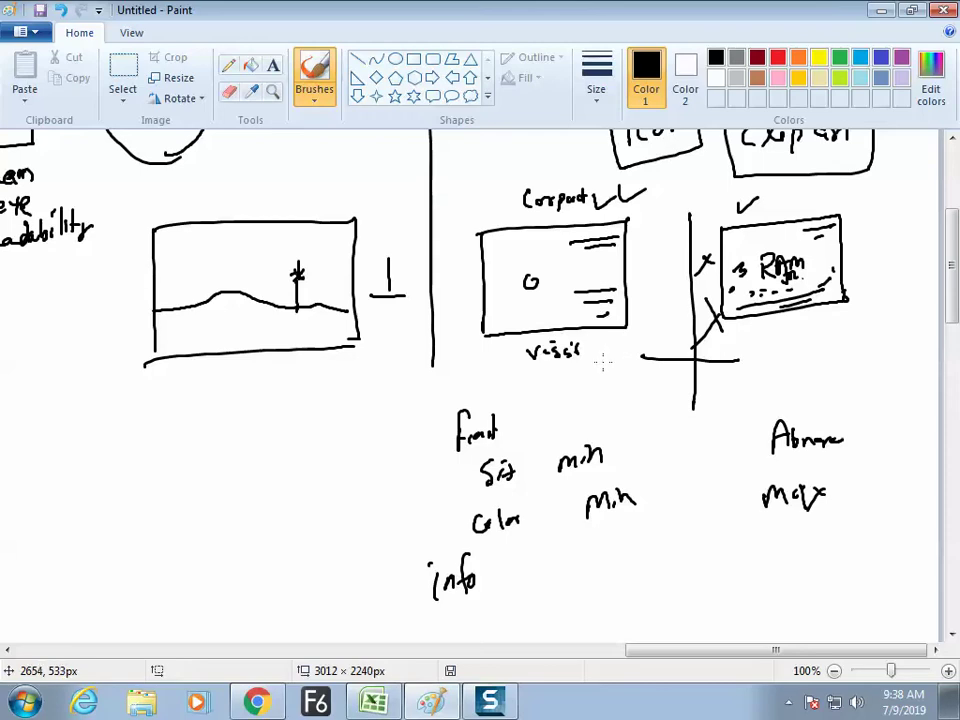
drag(548, 431, 553, 556)
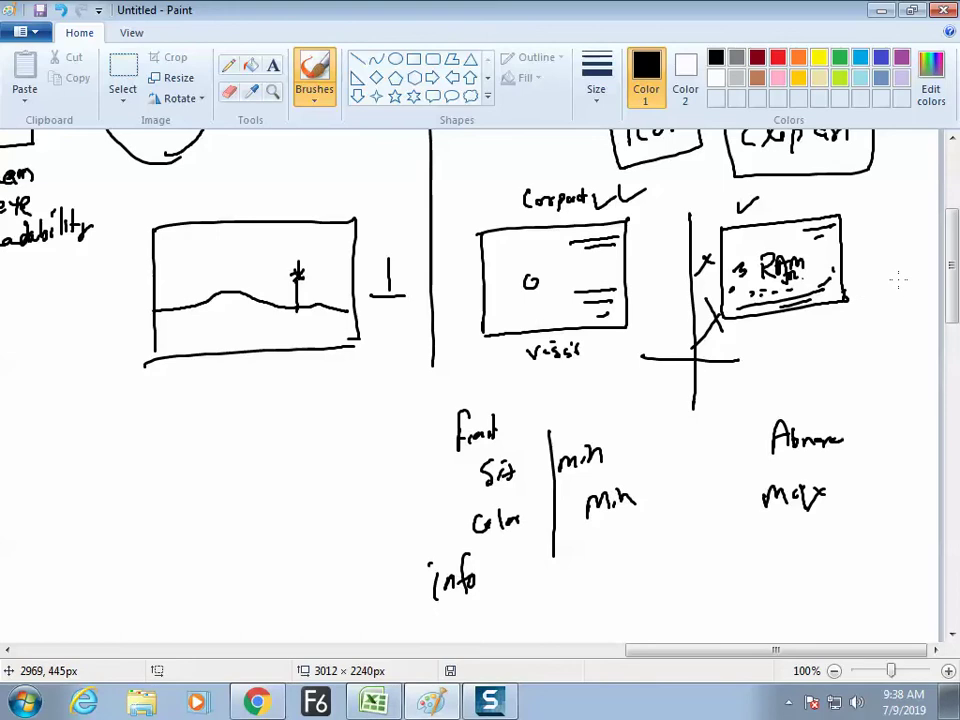
mouse_move(855, 278)
mouse_down()
mouse_move(859, 287)
mouse_move(888, 272)
mouse_up()
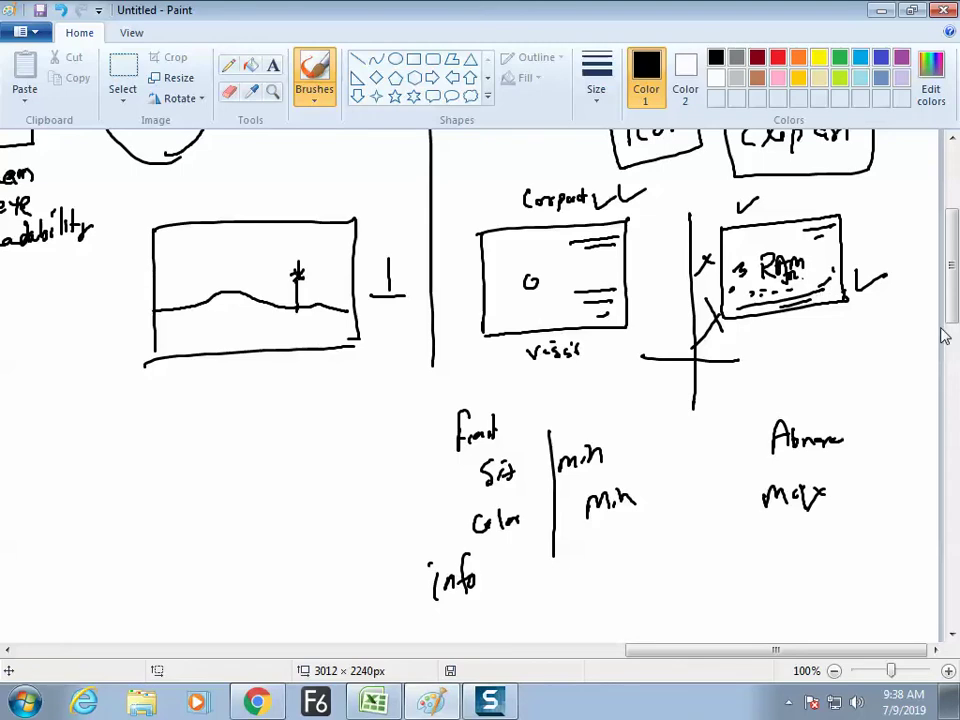
- Write 'min' beside info and tick beside the corporate card
scroll(955, 310, down, 2)
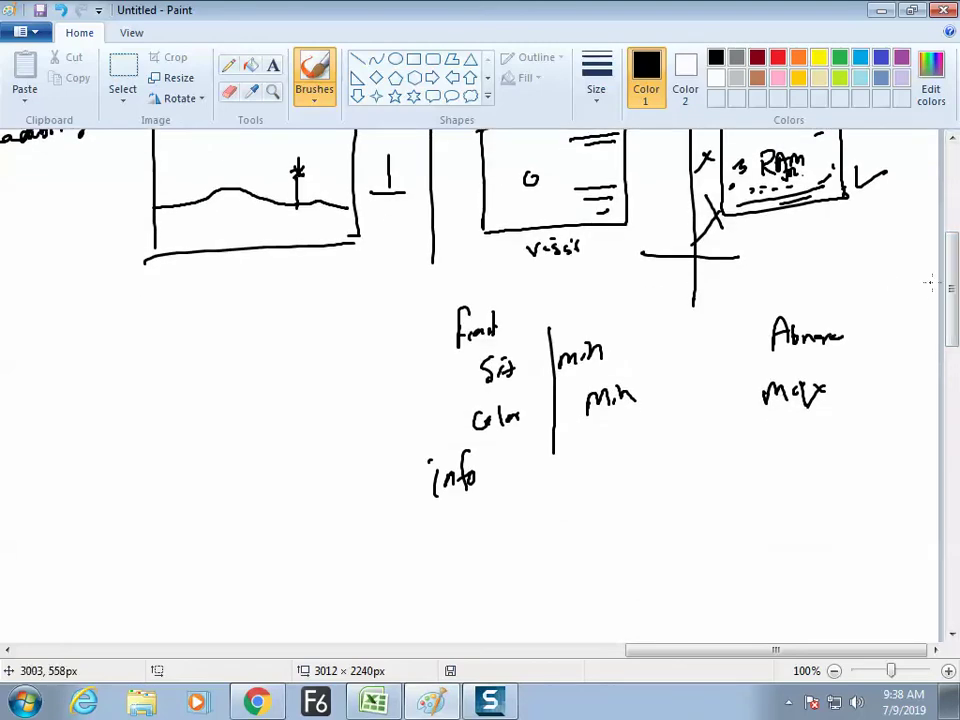
scroll(640, 430, up, 1)
drag(586, 522, 601, 523)
click(605, 521)
mouse_move(610, 523)
mouse_down()
mouse_move(626, 511)
mouse_move(628, 522)
mouse_up()
click(633, 519)
drag(633, 205, 658, 196)
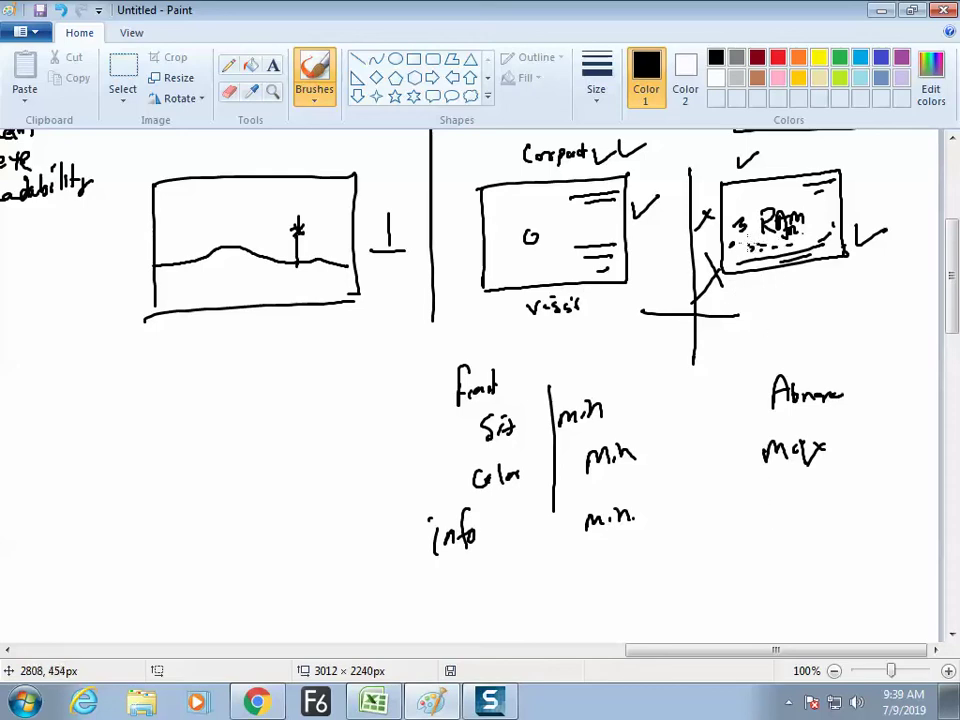
- Write 'AU' at the top of the Ram box and 'may' under 'max'
mouse_move(733, 211)
mouse_down()
mouse_move(734, 193)
mouse_move(768, 193)
mouse_up()
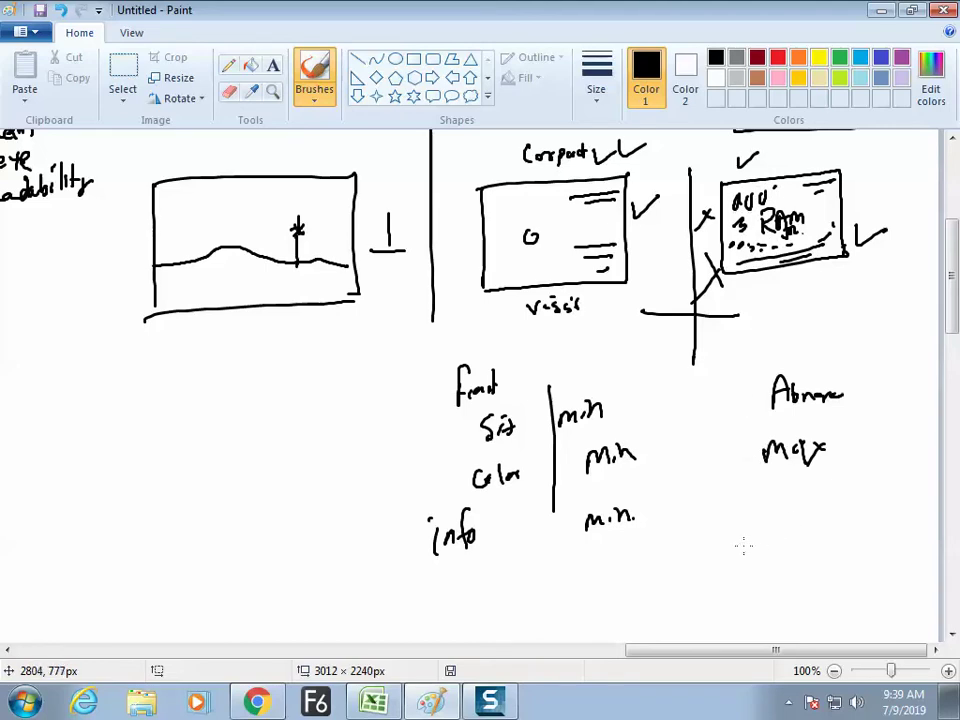
mouse_move(759, 532)
mouse_down()
mouse_move(758, 516)
mouse_move(786, 517)
mouse_move(803, 526)
mouse_move(801, 538)
mouse_move(802, 529)
mouse_up()
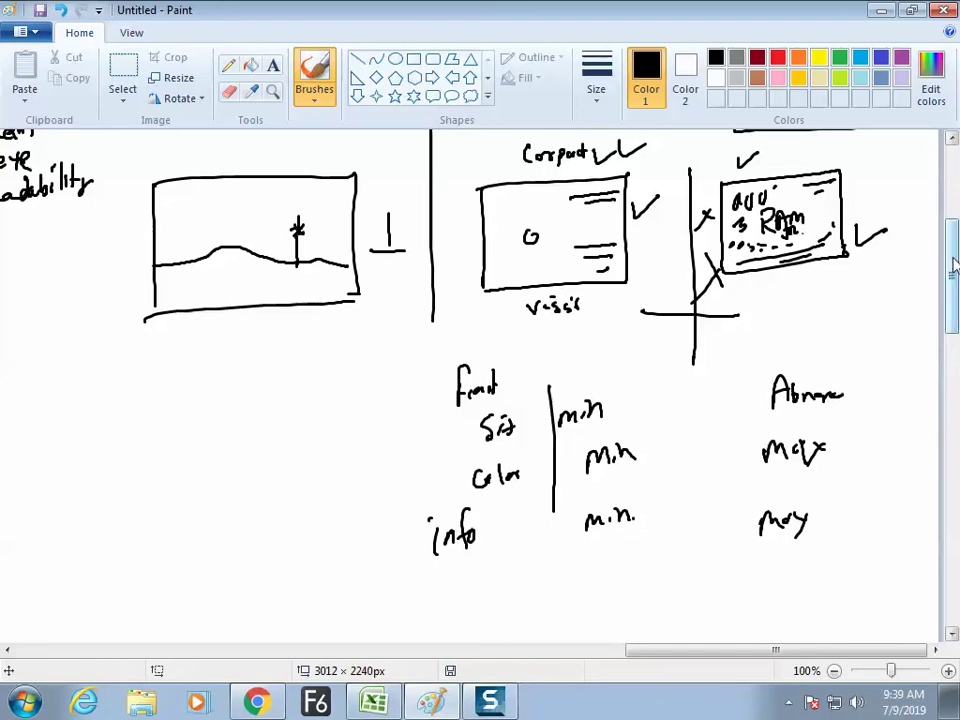
scroll(955, 288, down, 1)
drag(955, 288, 955, 305)
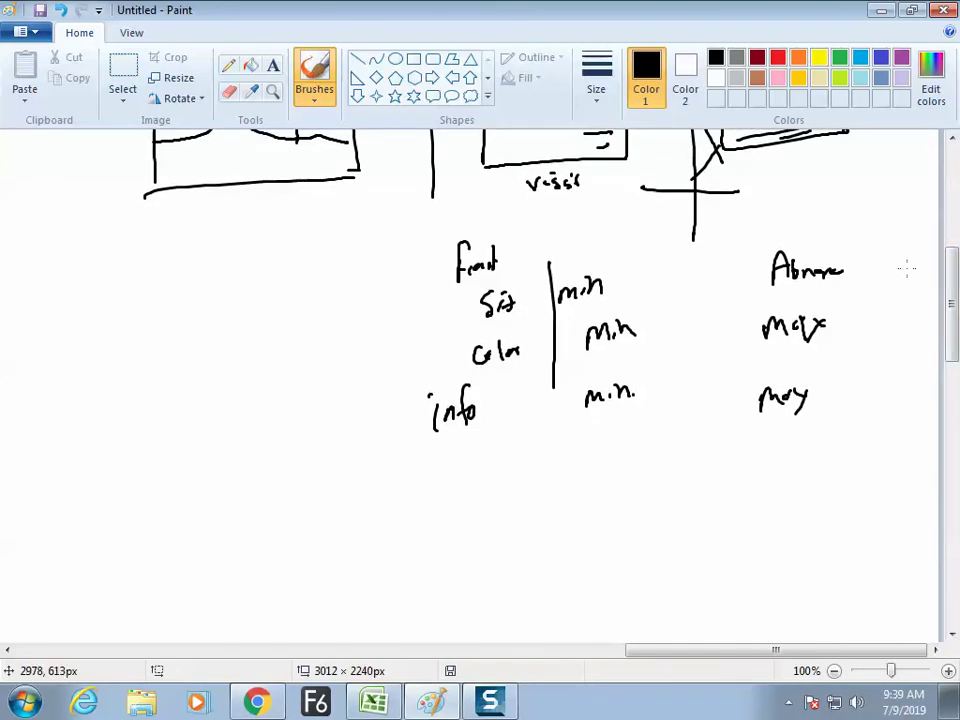
- Write a short circled note left of the font list
mouse_move(185, 328)
mouse_down()
mouse_move(196, 351)
mouse_move(212, 341)
mouse_up()
mouse_move(229, 320)
mouse_down()
mouse_move(227, 342)
mouse_move(245, 326)
mouse_up()
mouse_move(240, 290)
mouse_down()
mouse_move(172, 365)
mouse_move(232, 290)
mouse_up()
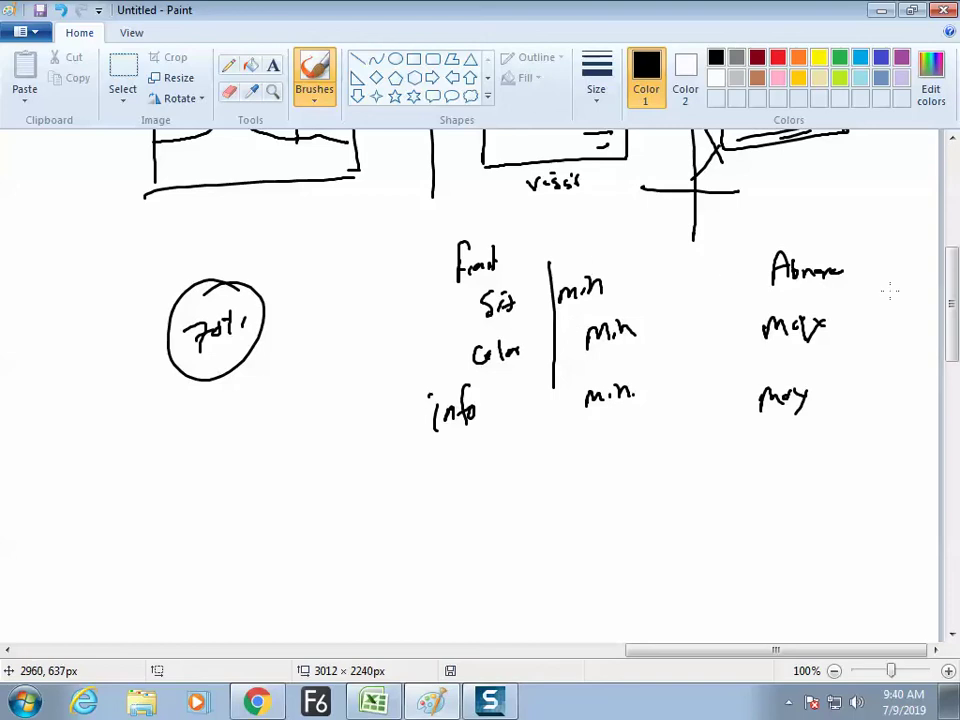
mouse_move(949, 306)
mouse_down()
mouse_move(953, 208)
mouse_move(951, 326)
mouse_up()
- Write 'empty Space', extend the column divider down, and write 'Info' beside it
drag(456, 402, 448, 428)
mouse_move(466, 404)
mouse_down()
mouse_move(467, 430)
mouse_move(472, 416)
mouse_up()
mouse_move(358, 412)
mouse_down()
mouse_move(417, 402)
mouse_move(418, 422)
mouse_up()
drag(426, 404, 410, 456)
drag(476, 412, 496, 418)
drag(508, 403, 517, 412)
mouse_move(553, 332)
mouse_down()
mouse_move(556, 365)
mouse_move(592, 426)
mouse_up()
mouse_move(600, 414)
mouse_down()
mouse_move(628, 424)
mouse_move(630, 458)
mouse_up()
drag(638, 411, 646, 420)
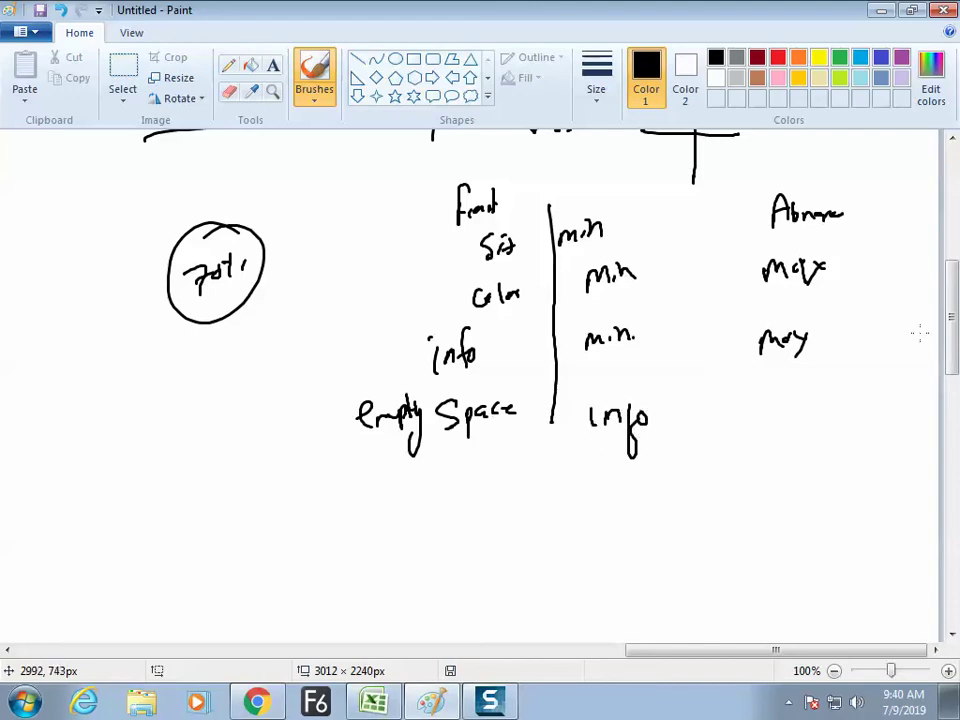
drag(955, 340, 955, 293)
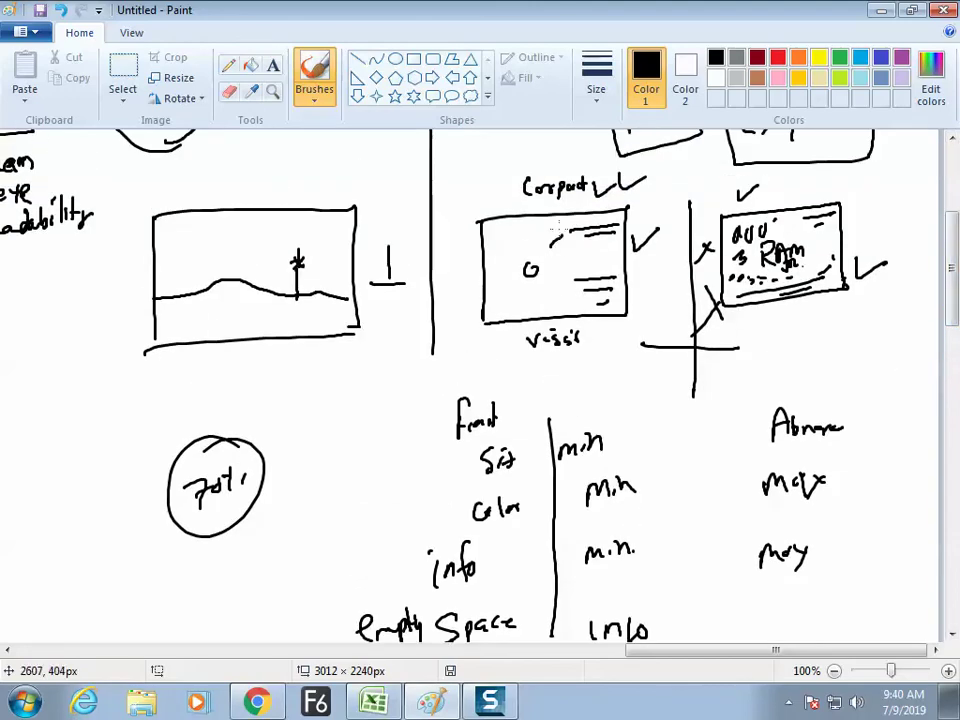
- Undo a stray stroke and draw arrows plus a curved arrow in the G box
key(ctrl+z)
mouse_move(503, 305)
mouse_down()
mouse_move(520, 288)
mouse_move(521, 296)
mouse_up()
drag(541, 291, 567, 292)
drag(562, 287, 564, 299)
drag(548, 249, 570, 233)
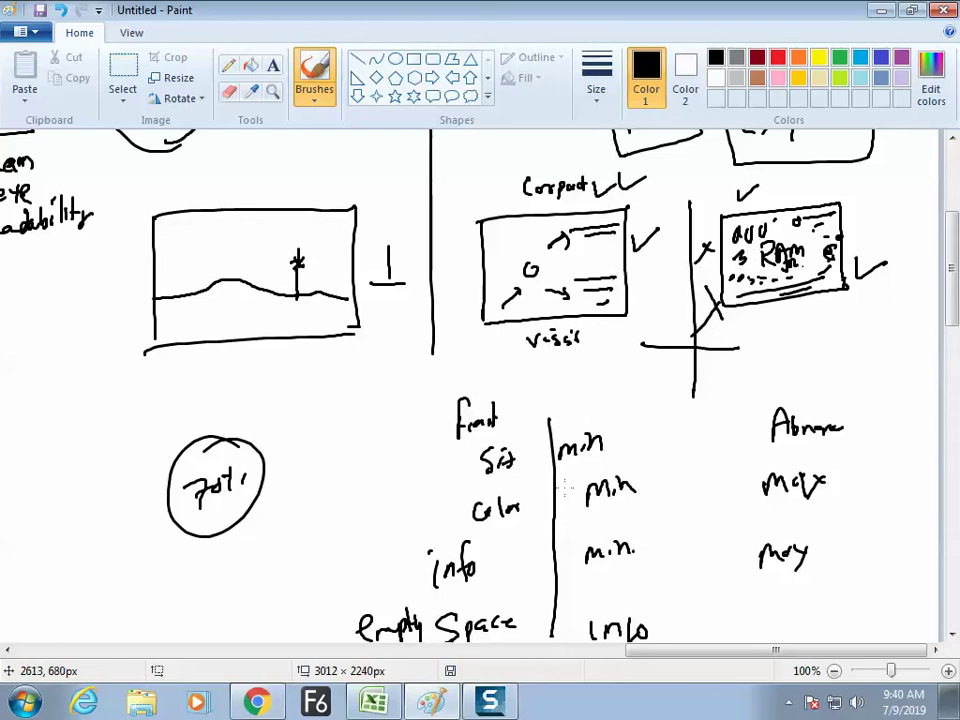
scroll(914, 417, down, 1)
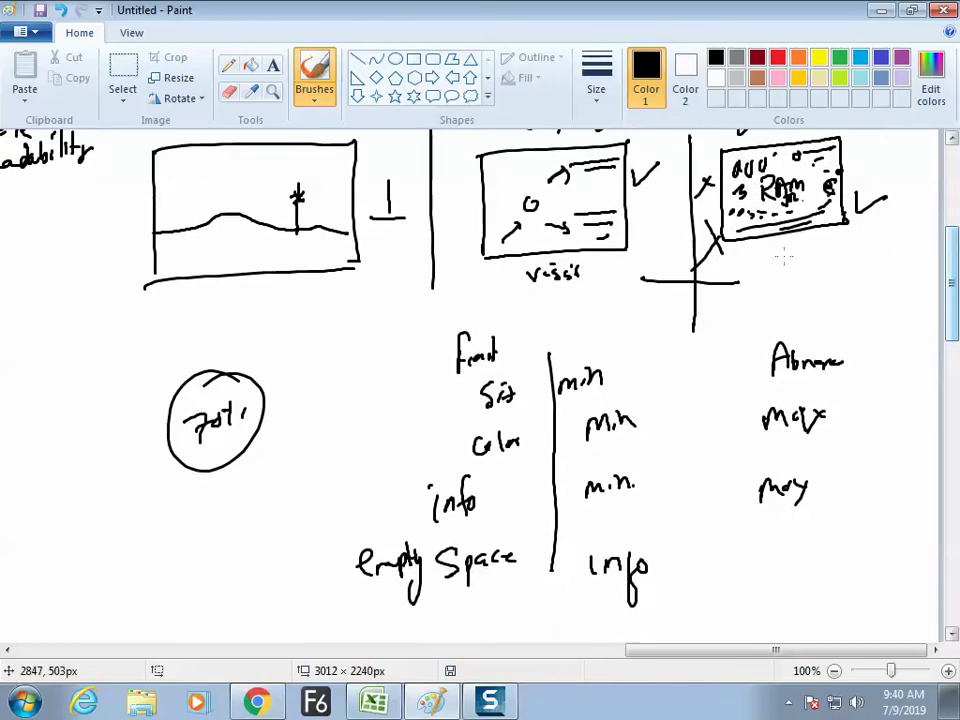
- Write 'Western' under 'may', add a column divider line, and box the lower 'Info'
mouse_move(748, 553)
mouse_down()
mouse_move(768, 559)
mouse_move(789, 534)
mouse_move(819, 556)
mouse_move(827, 546)
mouse_up()
drag(695, 358, 692, 608)
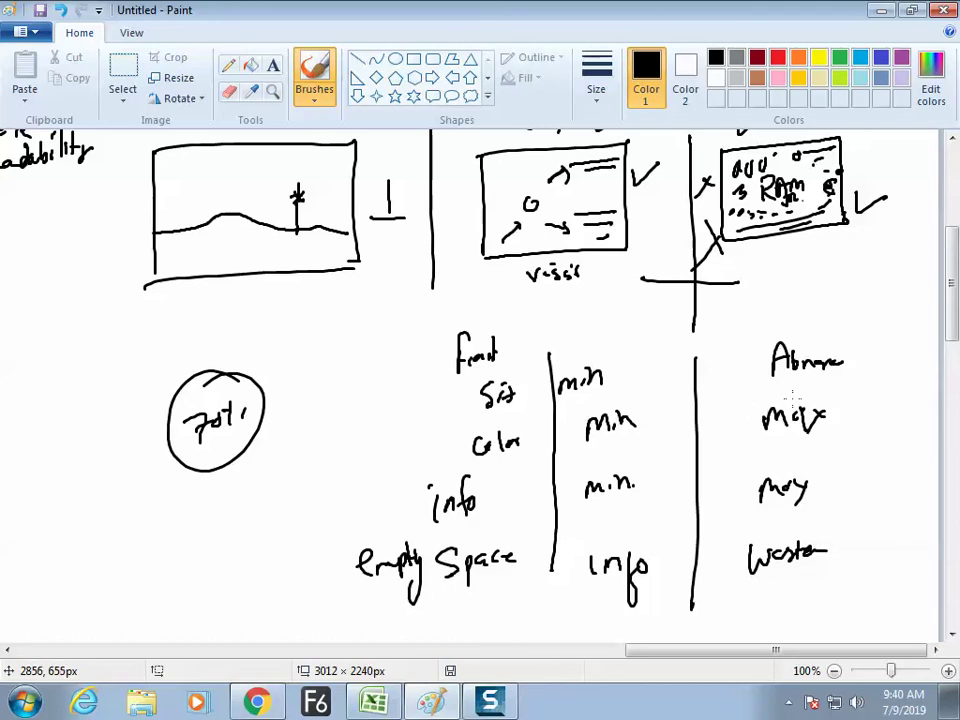
mouse_move(570, 532)
mouse_down()
mouse_move(607, 534)
mouse_move(667, 582)
mouse_move(617, 610)
mouse_move(562, 541)
mouse_up()
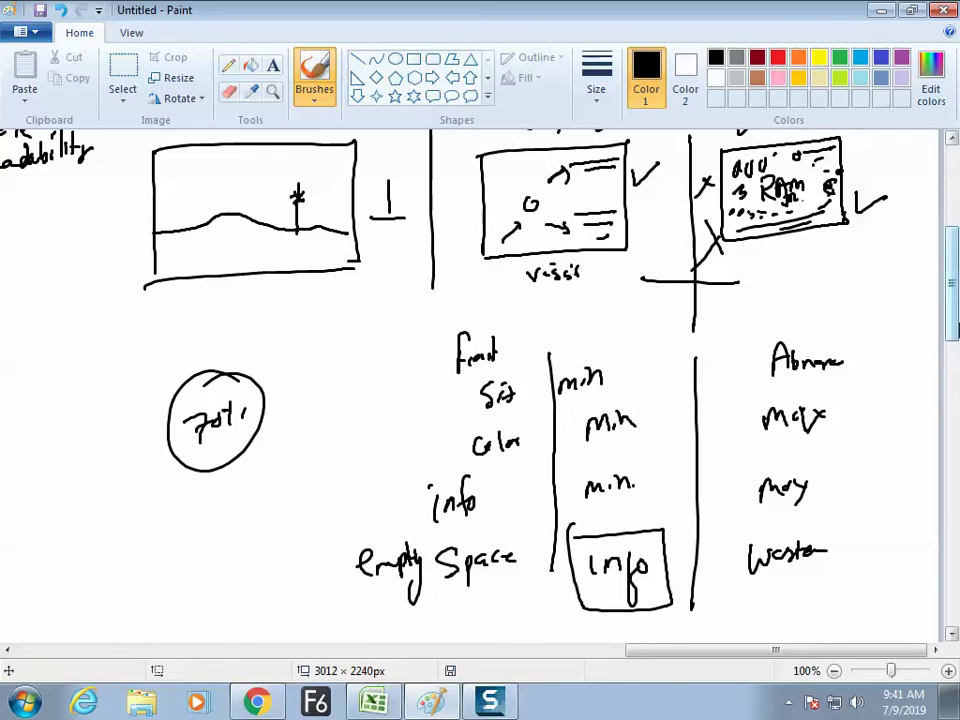
drag(953, 328, 955, 350)
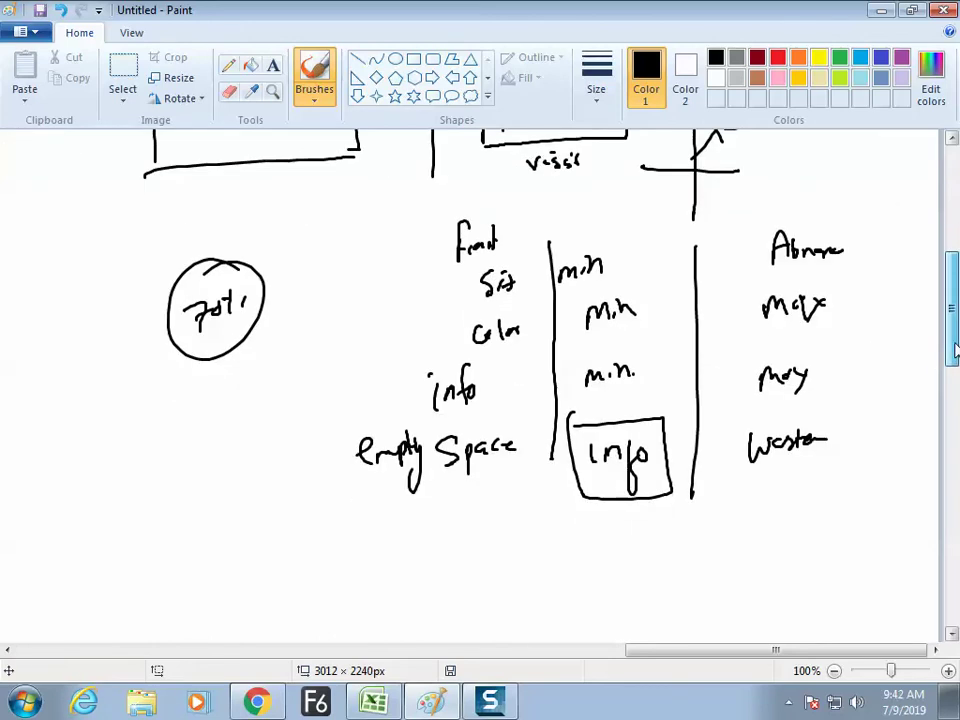
drag(955, 350, 955, 374)
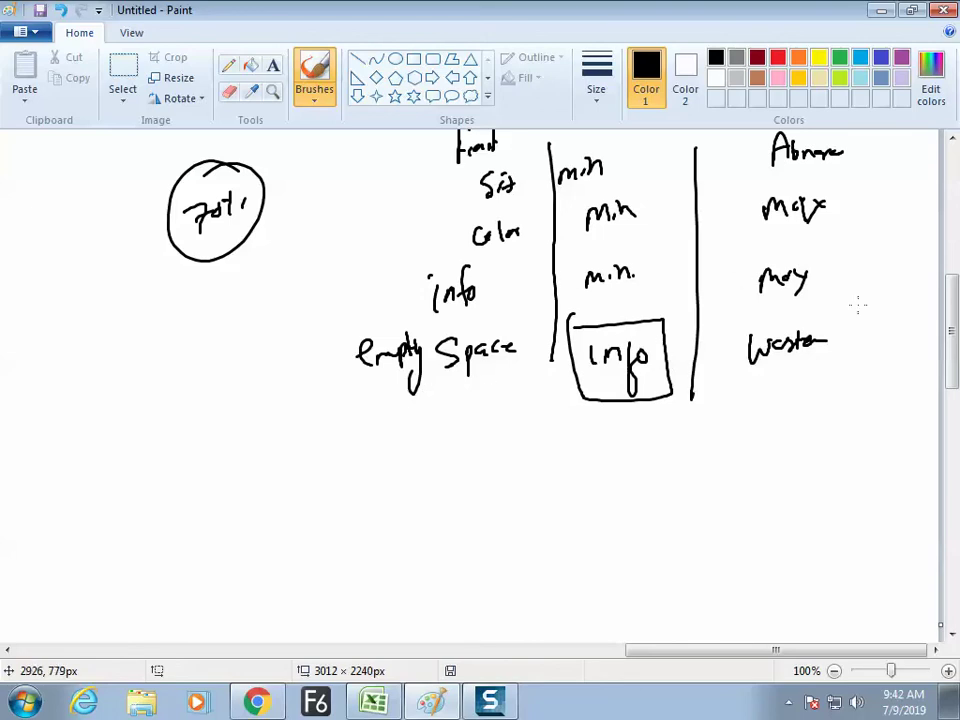
scroll(924, 346, up, 5)
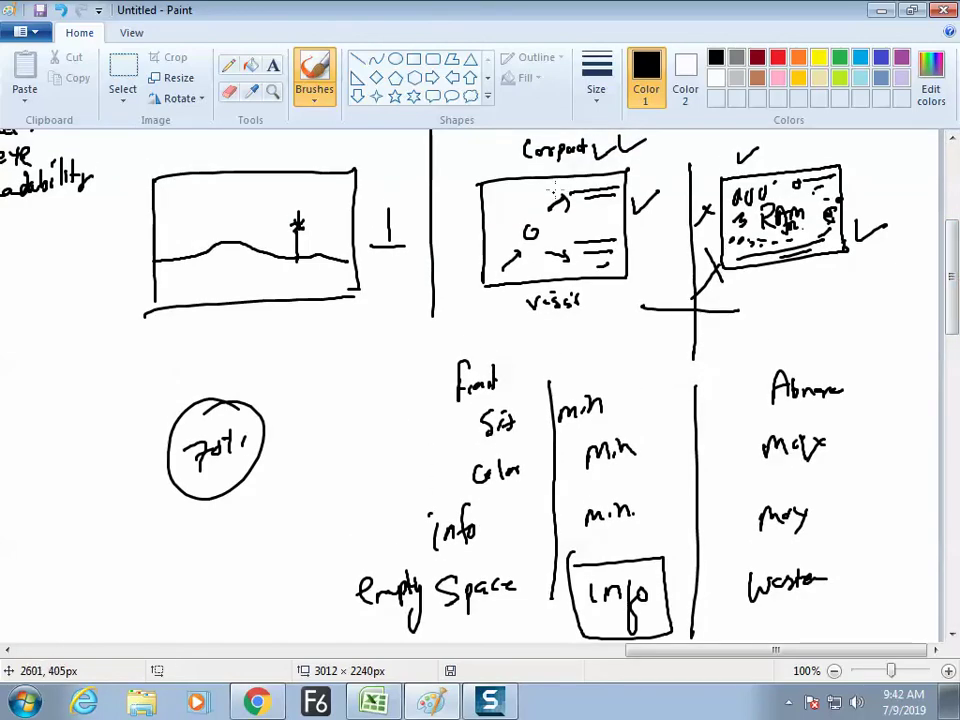
scroll(823, 262, up, 7)
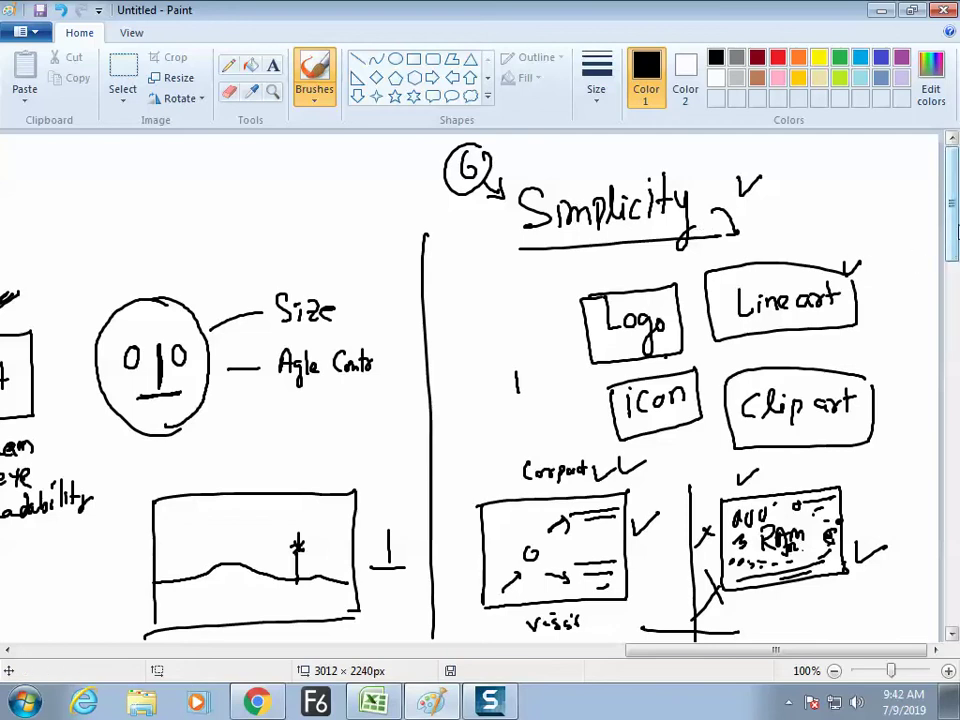
key(alt+Tab)
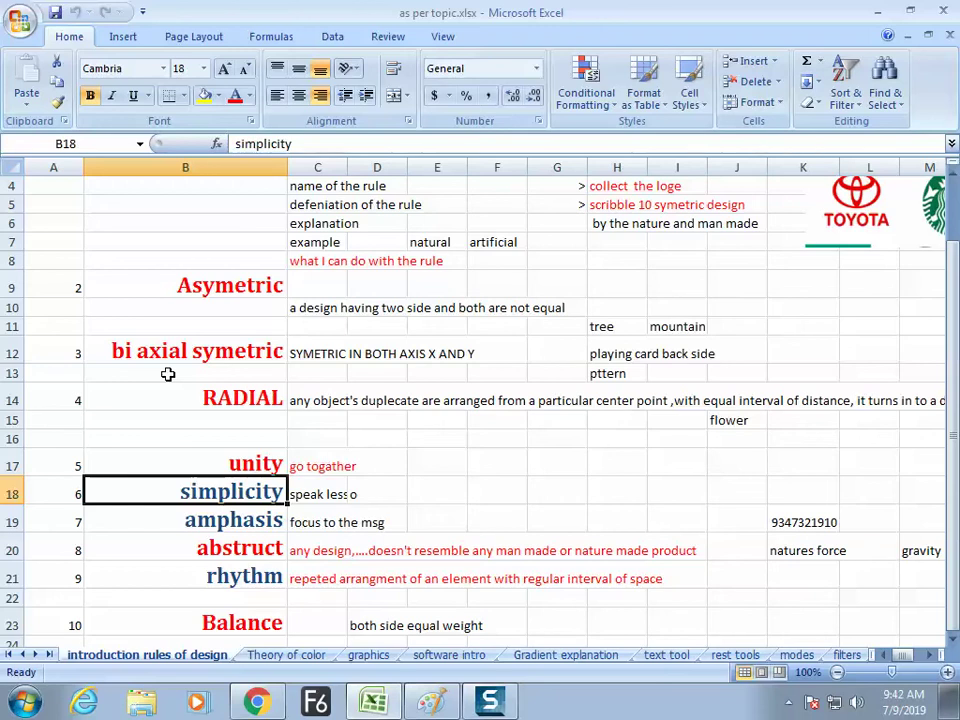
key(alt+Tab)
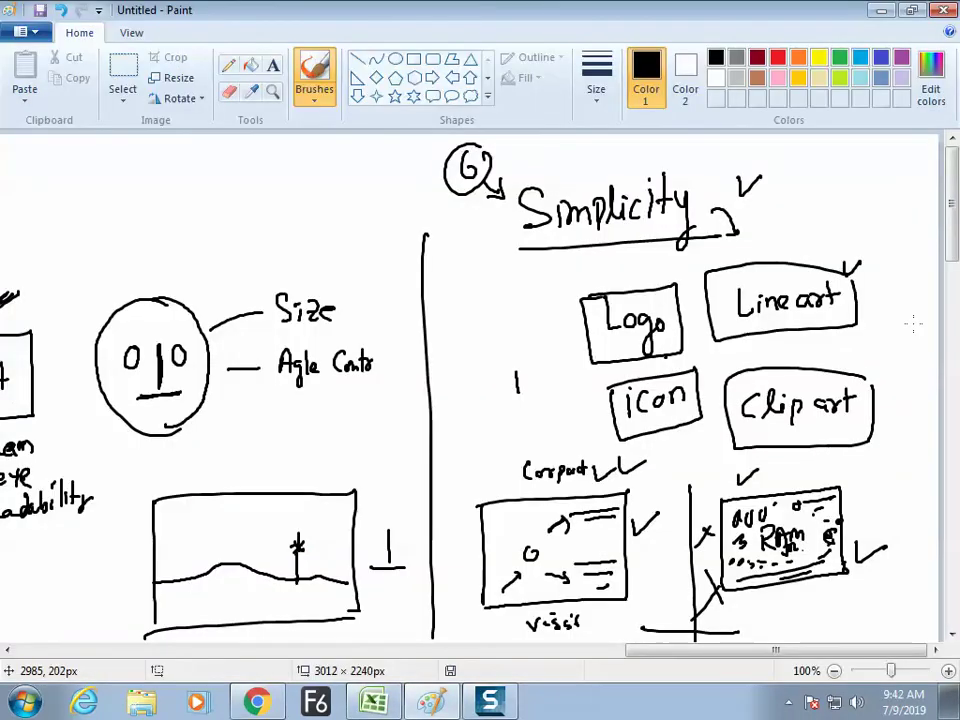
- Write letters below the circle, then undo them as a mistake
scroll(955, 305, down, 5)
scroll(955, 305, down, 3)
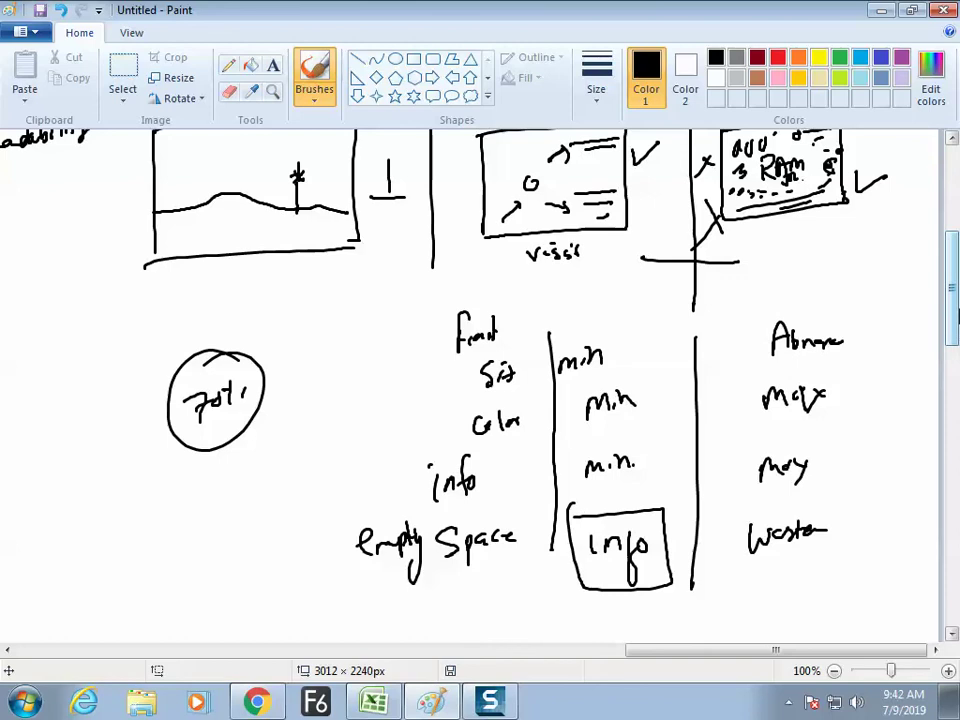
scroll(955, 316, up, 5)
scroll(955, 316, down, 9)
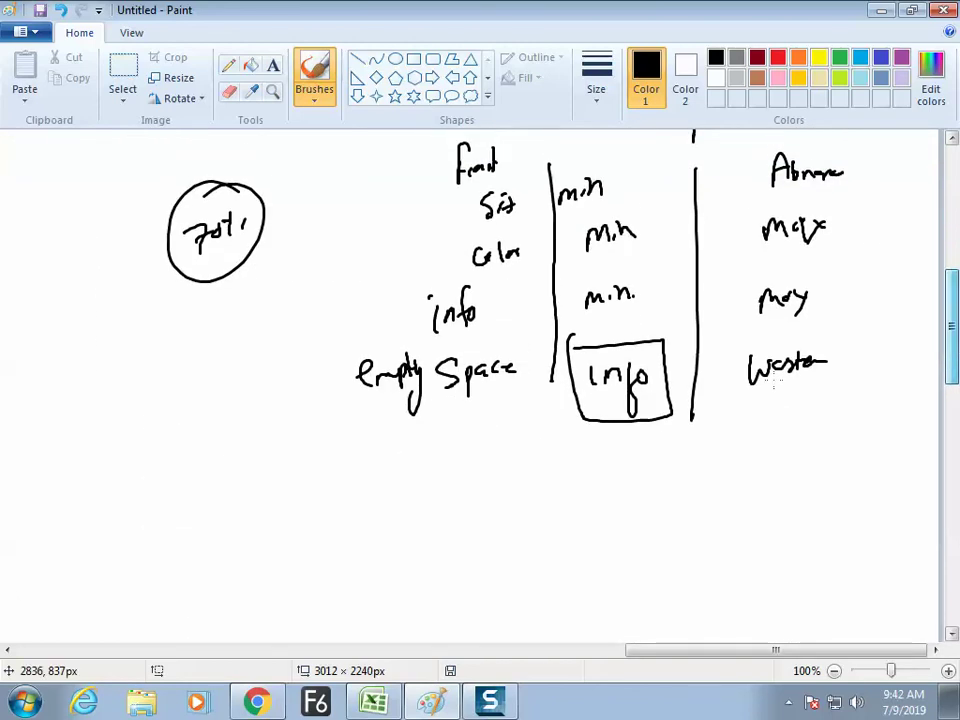
mouse_move(185, 462)
mouse_down()
mouse_move(182, 498)
mouse_move(203, 484)
mouse_up()
drag(209, 455, 209, 500)
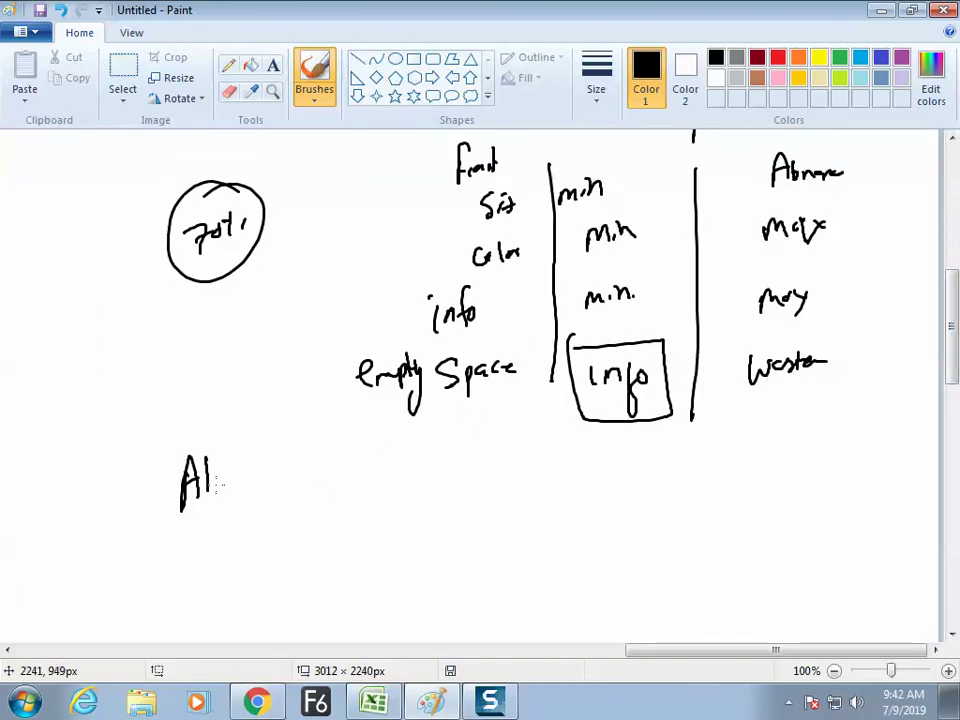
key(ctrl+z)
key(ctrl+z)
key(ctrl+z)
key(ctrl+z)
key(ctrl+z)
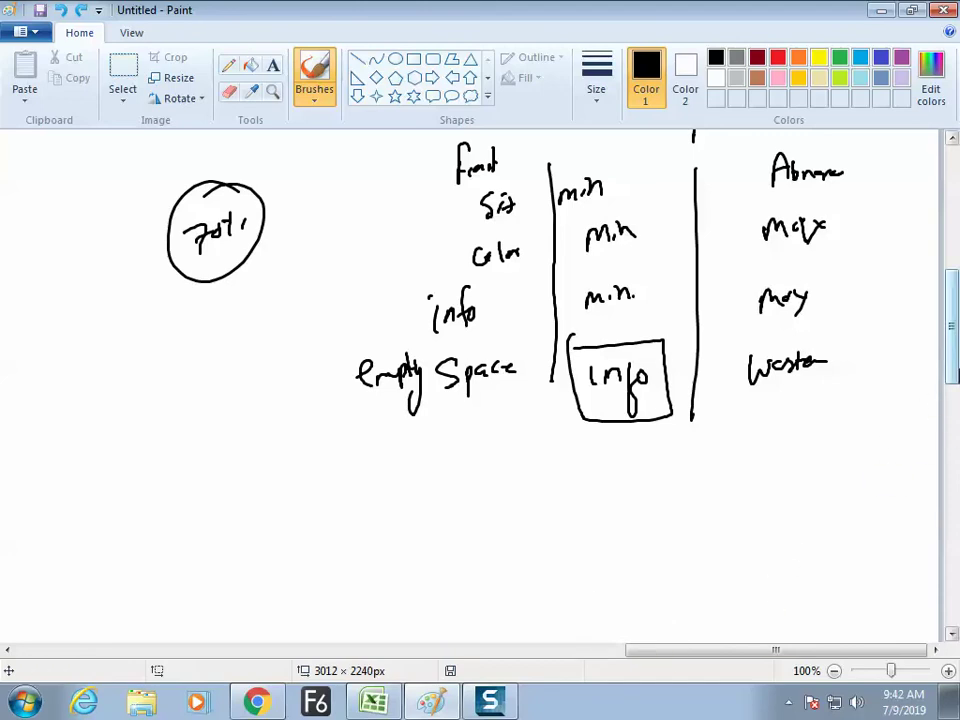
- Add a '> Alignment' bullet with a stacked-bar E sketch beside it
scroll(810, 540, up, 6)
drag(722, 649, 529, 649)
drag(288, 397, 290, 420)
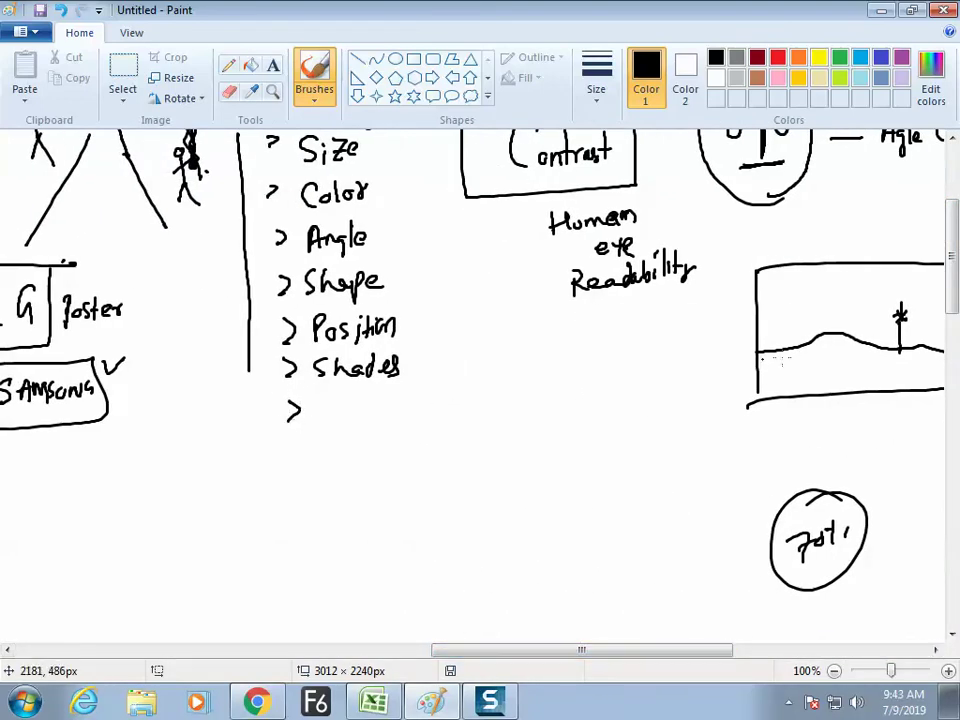
drag(955, 301, 955, 274)
mouse_move(318, 520)
mouse_down()
mouse_move(334, 518)
mouse_move(334, 507)
mouse_up()
mouse_move(341, 495)
mouse_down()
mouse_move(353, 536)
mouse_move(381, 500)
mouse_move(424, 507)
mouse_up()
drag(417, 492, 434, 490)
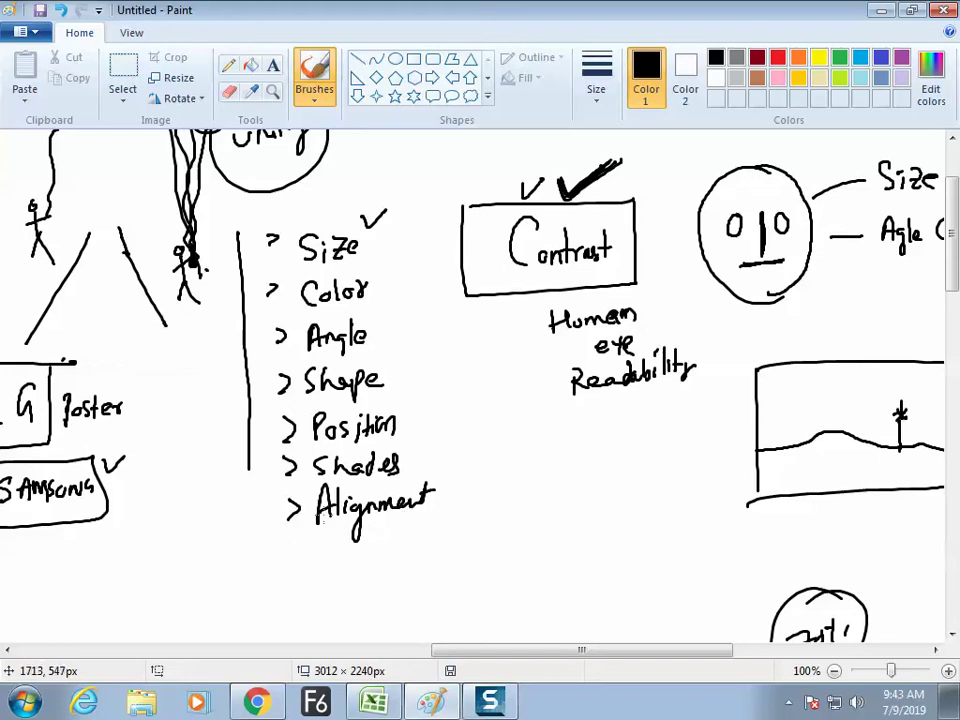
mouse_move(458, 482)
mouse_down()
mouse_move(458, 538)
mouse_move(476, 487)
mouse_move(477, 505)
mouse_up()
mouse_move(460, 522)
mouse_down()
mouse_move(477, 521)
mouse_move(477, 533)
mouse_up()
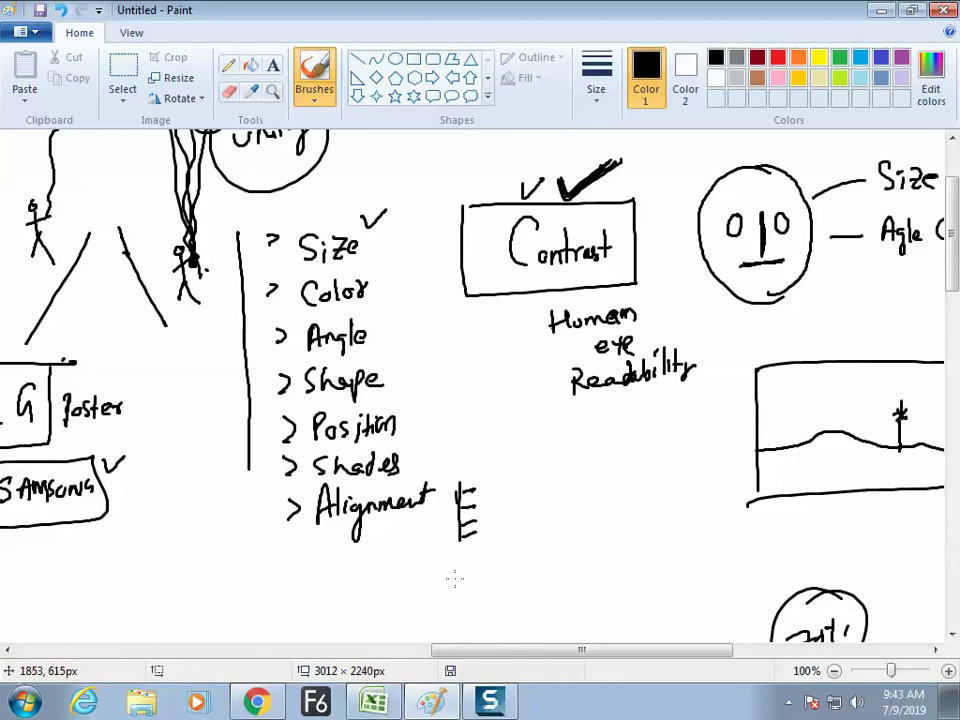
- Add a '> distribution' bullet followed by a dashed line
mouse_move(292, 565)
mouse_down()
mouse_move(295, 582)
mouse_move(351, 580)
mouse_up()
mouse_move(366, 553)
mouse_down()
mouse_move(367, 573)
mouse_move(374, 563)
mouse_up()
mouse_move(377, 576)
mouse_down()
mouse_move(410, 550)
mouse_move(411, 580)
mouse_move(419, 559)
mouse_move(422, 569)
mouse_move(522, 563)
mouse_up()
drag(536, 561, 590, 549)
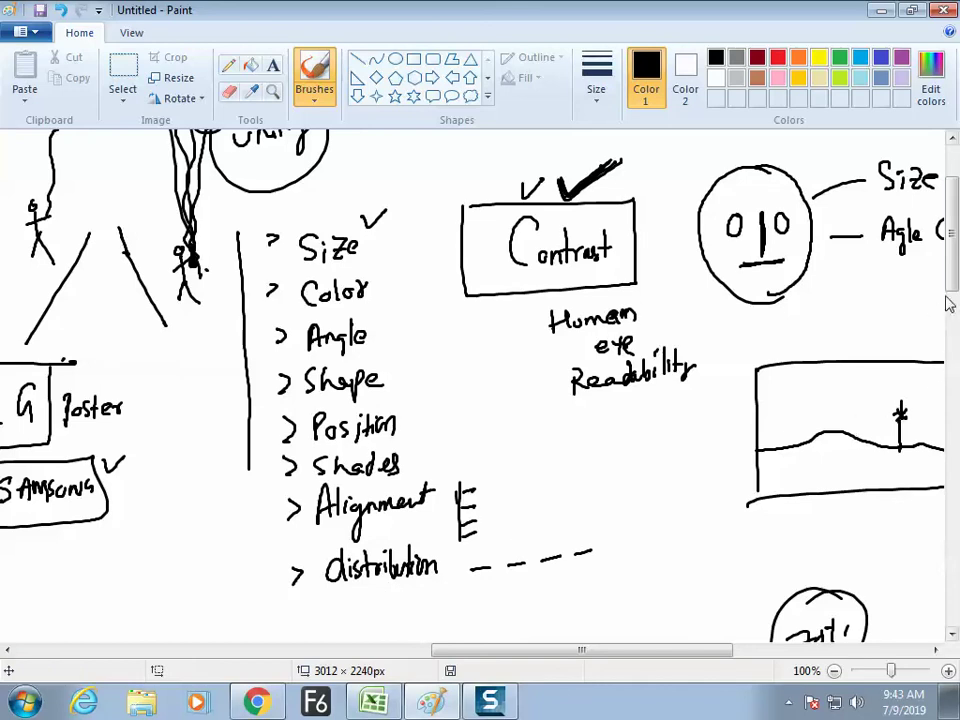
drag(955, 270, 955, 292)
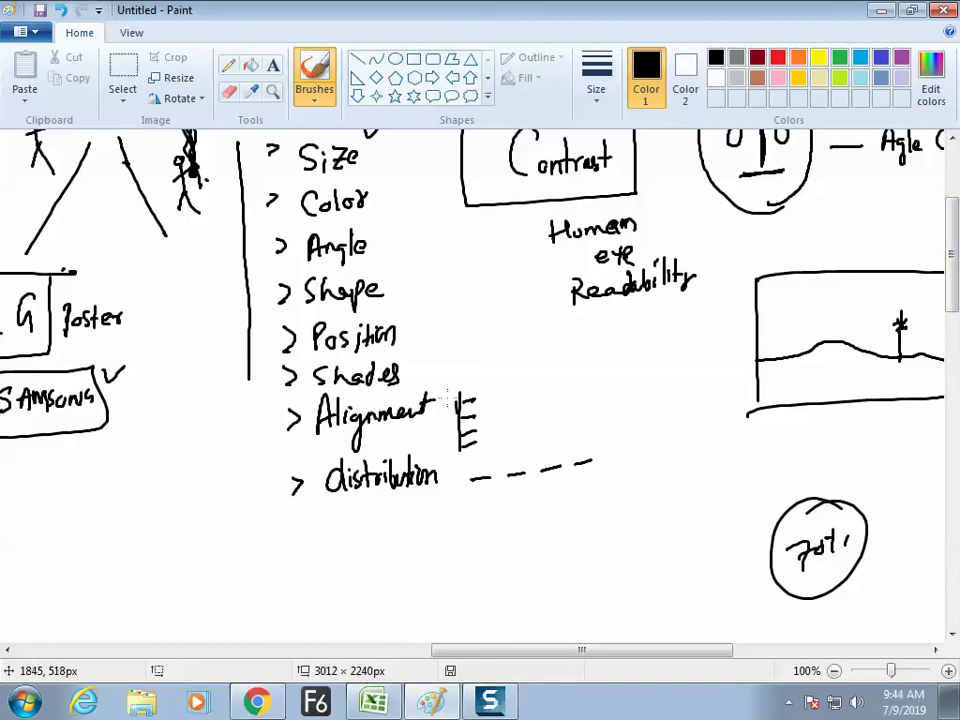
- Draw a curve under the dashes and write the 'Order (Arrangement)' bullet
mouse_move(460, 477)
mouse_down()
mouse_move(501, 492)
mouse_move(567, 475)
mouse_up()
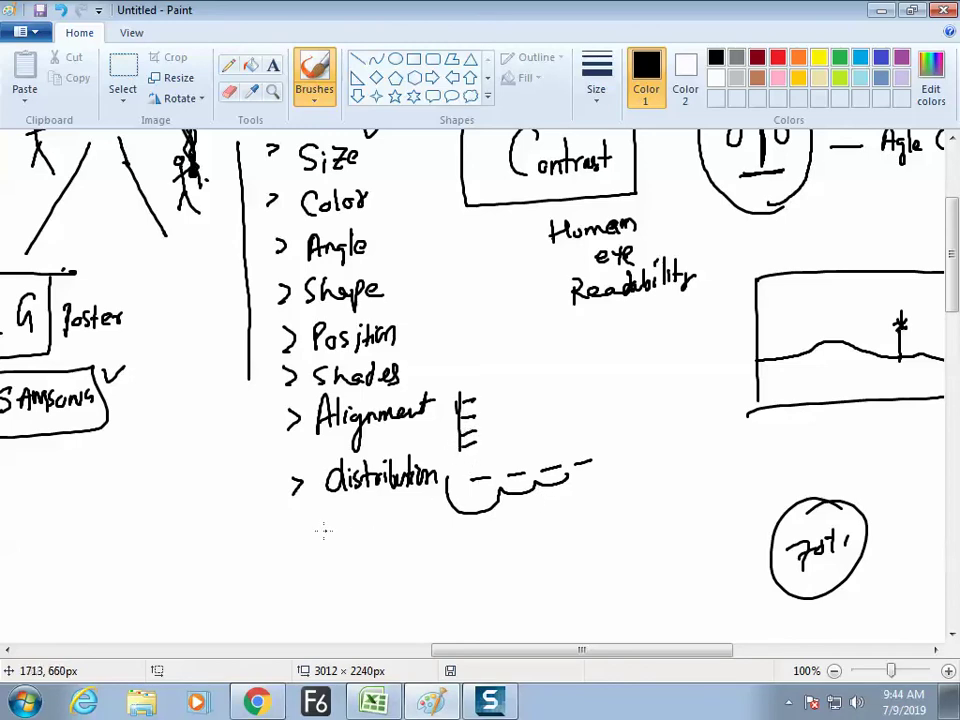
drag(295, 547, 292, 560)
mouse_move(348, 536)
mouse_down()
mouse_move(378, 526)
mouse_move(392, 549)
mouse_move(408, 547)
mouse_move(394, 581)
mouse_move(398, 561)
mouse_move(405, 581)
mouse_move(388, 579)
mouse_move(411, 575)
mouse_move(413, 585)
mouse_move(419, 563)
mouse_move(426, 578)
mouse_move(461, 569)
mouse_move(462, 583)
mouse_move(474, 561)
mouse_move(515, 565)
mouse_up()
drag(384, 567, 386, 589)
drag(521, 541, 524, 572)
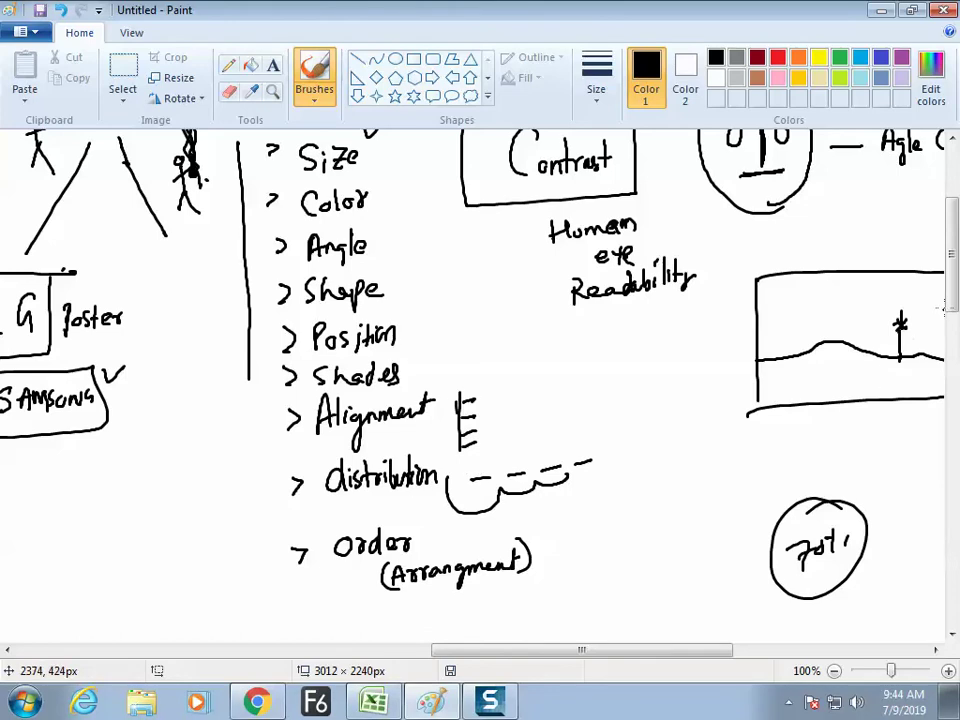
- Sketch a stack of overlapping squares under Arrangement
drag(955, 282, 955, 306)
mouse_move(432, 509)
mouse_down()
mouse_move(460, 503)
mouse_move(464, 516)
mouse_move(434, 533)
mouse_move(475, 516)
mouse_move(476, 536)
mouse_up()
mouse_move(446, 520)
mouse_down()
mouse_move(447, 546)
mouse_move(492, 556)
mouse_up()
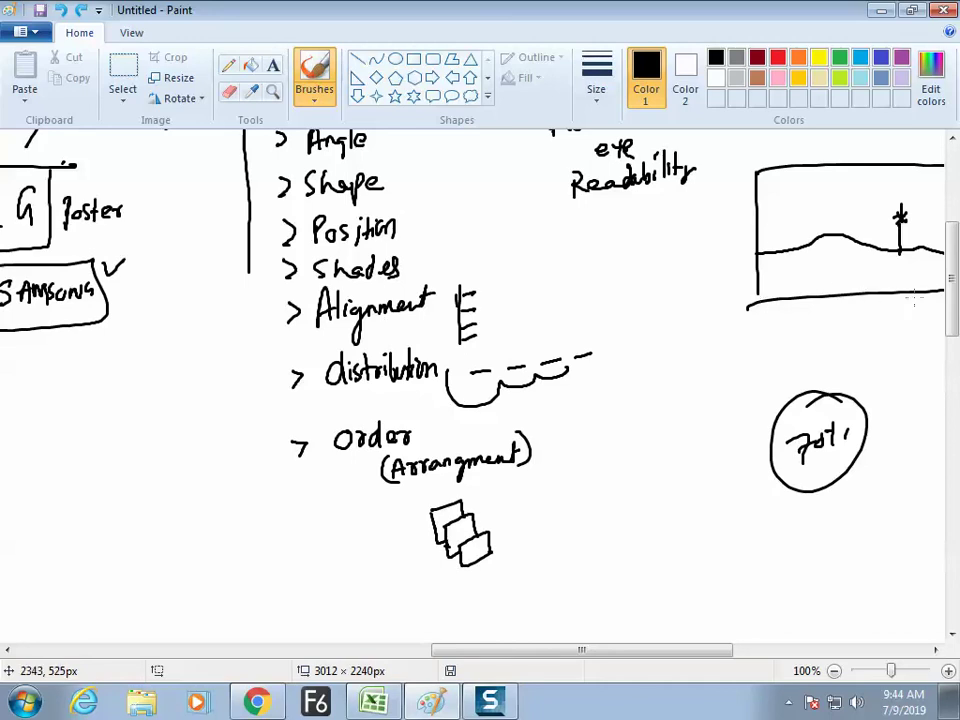
scroll(955, 298, up, 3)
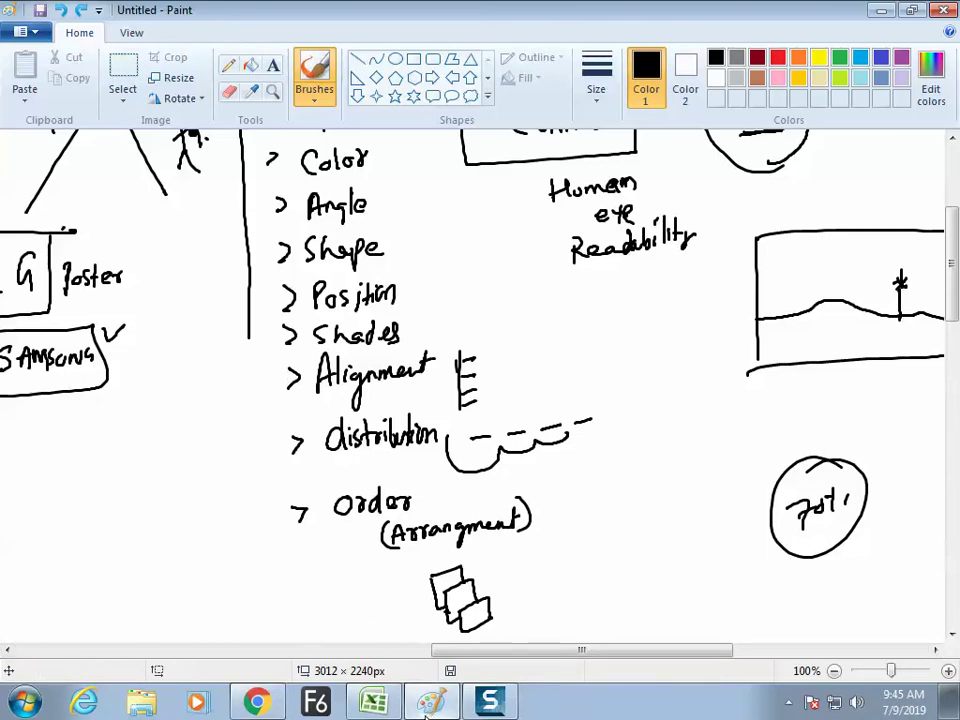
drag(465, 651, 482, 653)
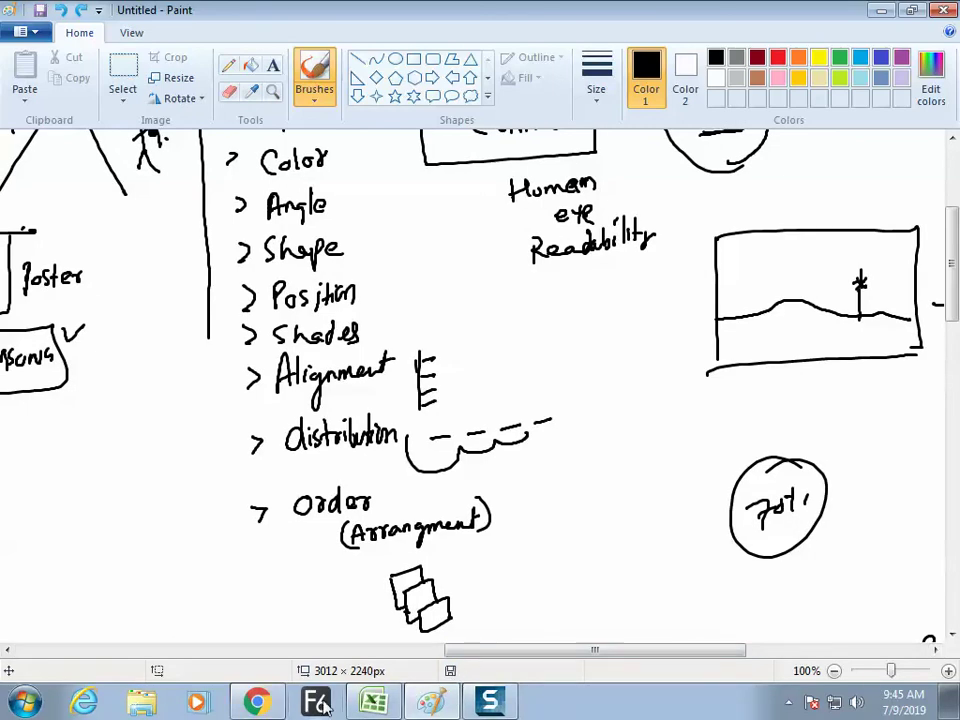
click(374, 702)
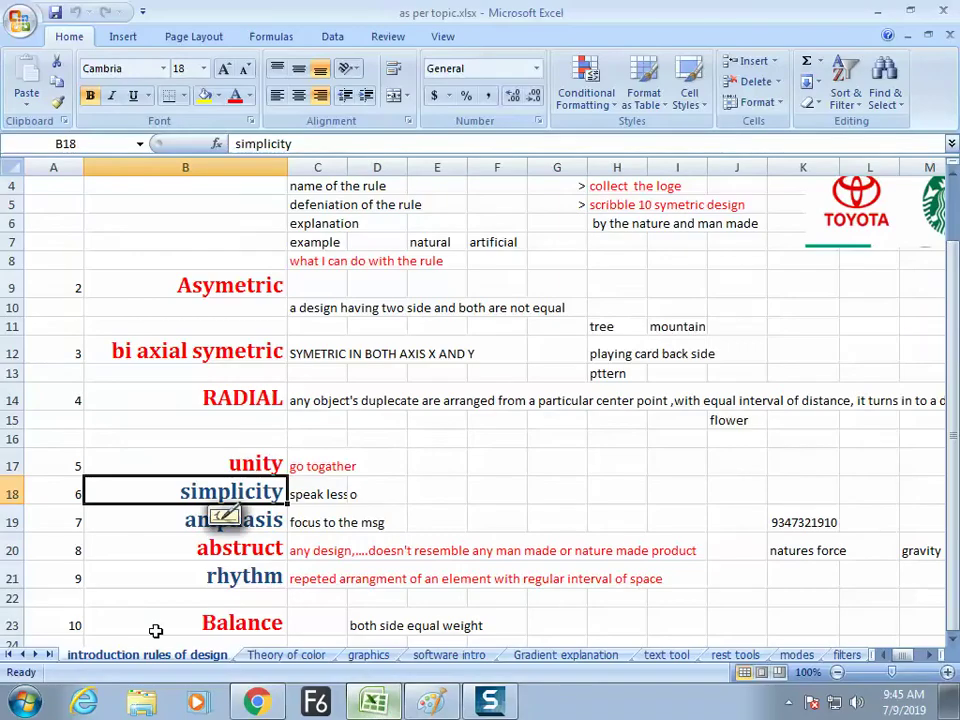
click(165, 521)
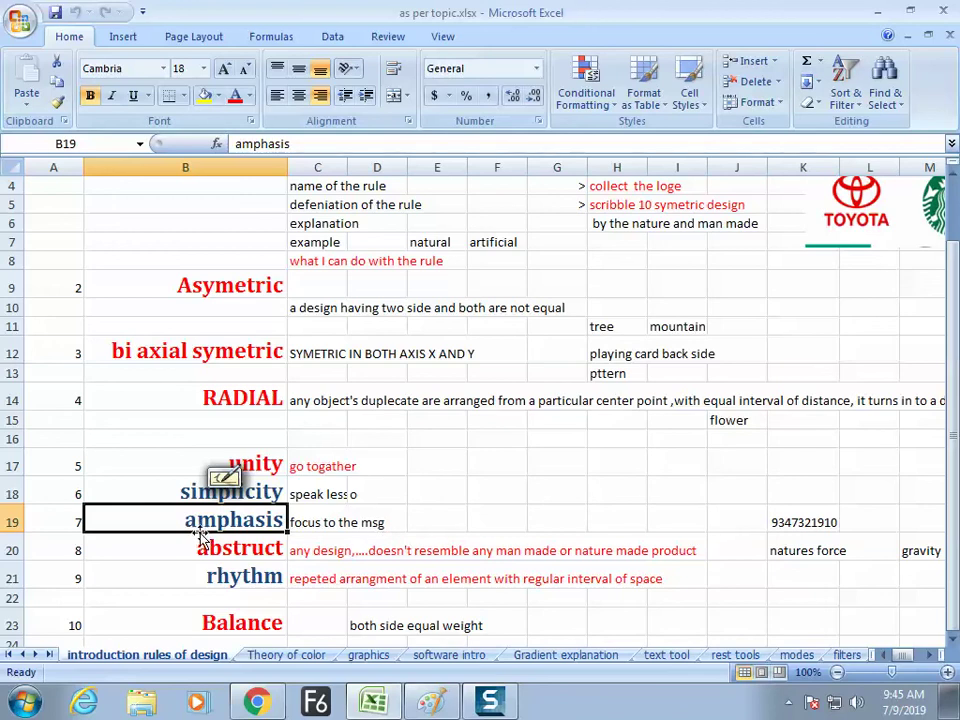
click(428, 701)
- On blank canvas, brush a circled numeral and the heading 'Amphesics'
drag(652, 657, 797, 645)
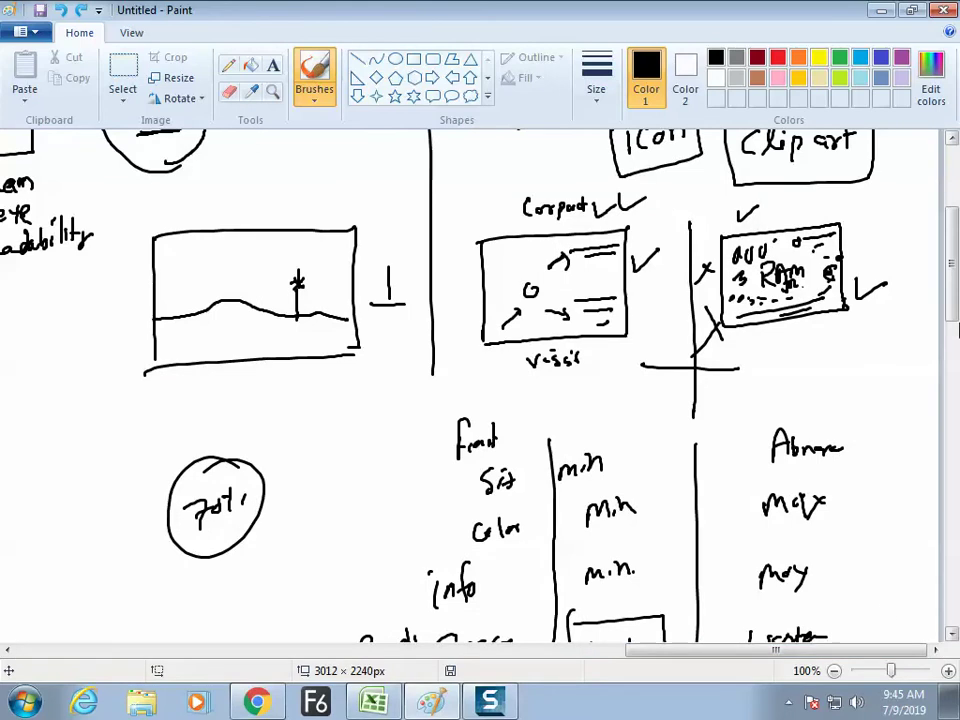
drag(953, 300, 949, 403)
drag(117, 311, 149, 302)
mouse_move(134, 306)
mouse_down()
mouse_move(132, 338)
mouse_move(143, 320)
mouse_up()
mouse_move(150, 292)
mouse_down()
mouse_move(109, 309)
mouse_move(165, 300)
mouse_up()
mouse_move(197, 290)
mouse_down()
mouse_move(199, 329)
mouse_move(257, 310)
mouse_move(311, 322)
mouse_move(330, 296)
mouse_move(348, 305)
mouse_move(383, 342)
mouse_move(372, 395)
mouse_up()
- Write 'focus to target.' beneath the Amphesics heading
drag(365, 368, 405, 372)
mouse_move(414, 370)
mouse_down()
mouse_move(482, 361)
mouse_move(500, 366)
mouse_move(525, 338)
mouse_move(547, 369)
mouse_move(584, 364)
mouse_up()
click(600, 364)
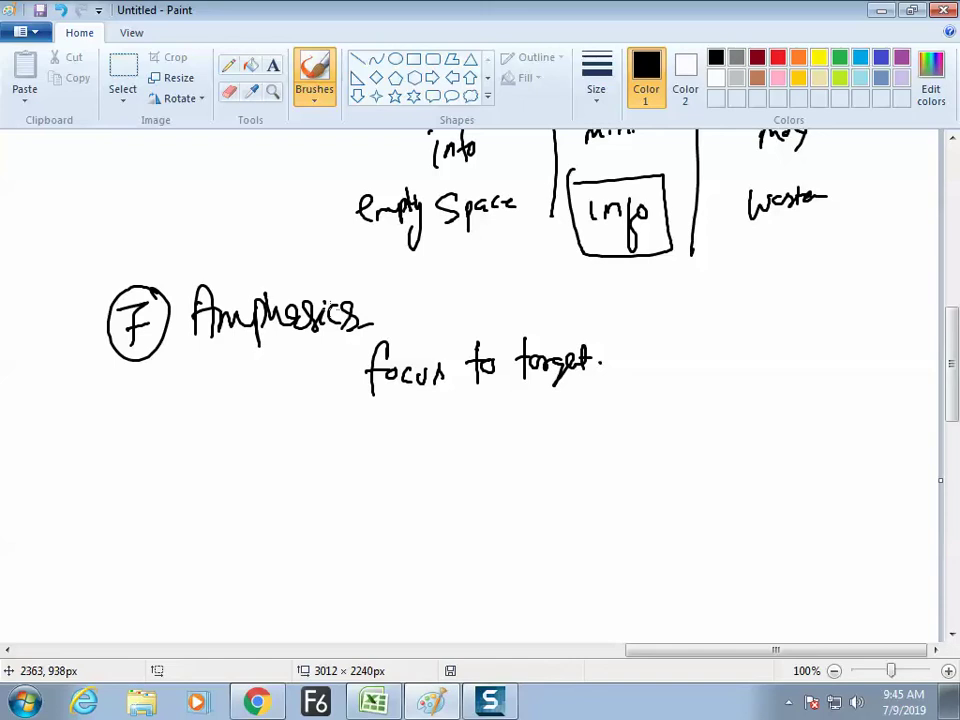
- Draw a box around the Amphesics heading
mouse_move(203, 357)
mouse_down()
mouse_move(350, 348)
mouse_move(377, 334)
mouse_move(375, 284)
mouse_move(273, 262)
mouse_move(188, 268)
mouse_move(186, 350)
mouse_up()
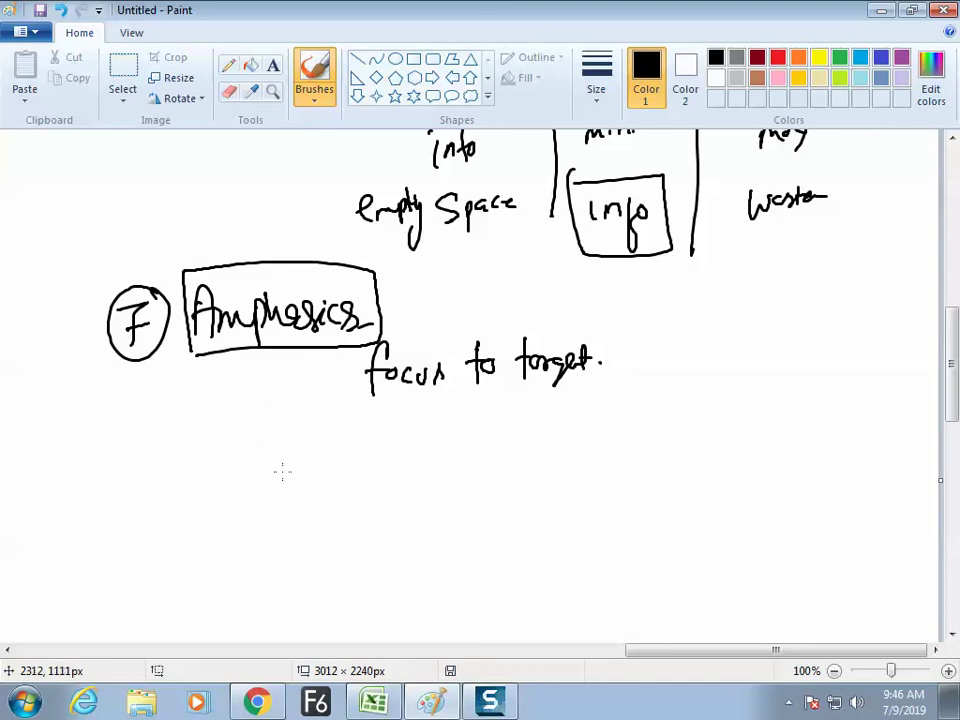
scroll(878, 262, down, 5)
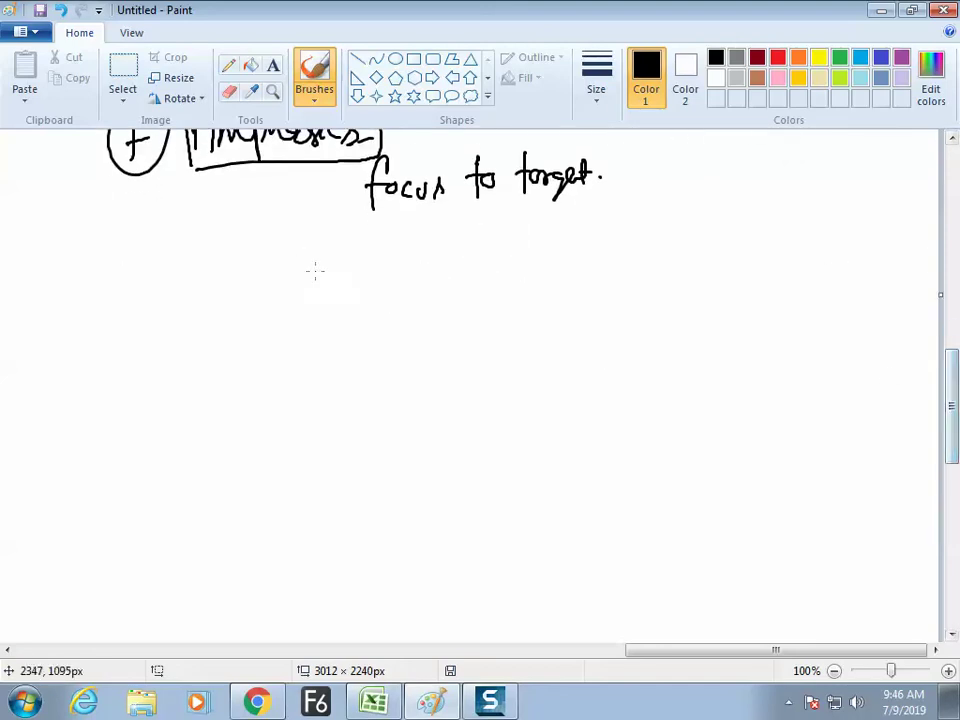
drag(946, 346, 946, 320)
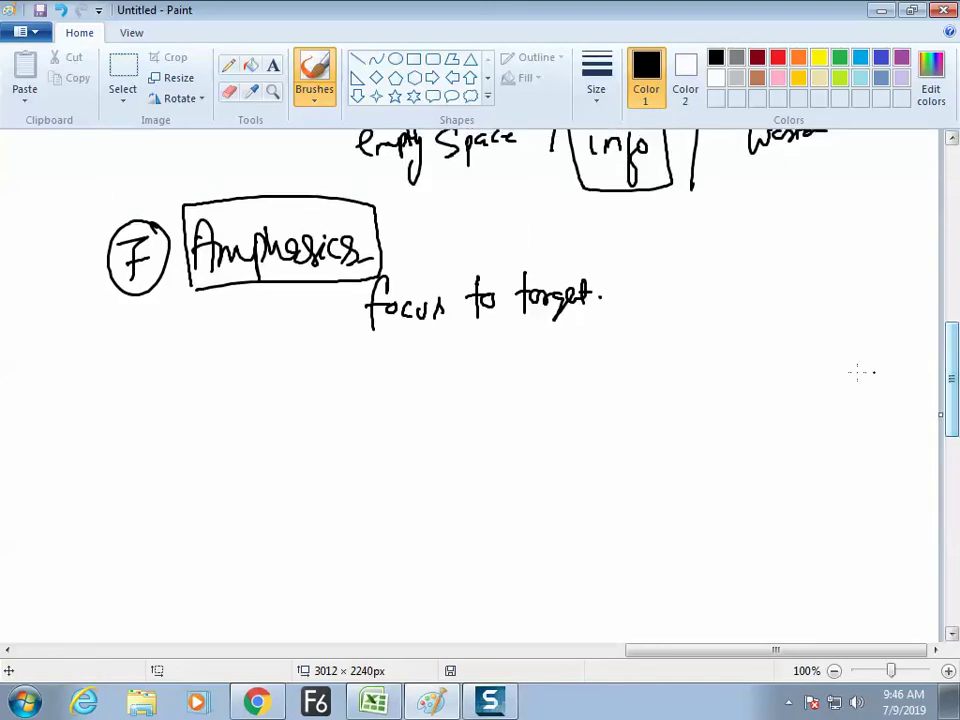
- Sketch a framed poster with text lines, a dotted curved figure and an arrow from Amphesics
mouse_move(253, 390)
mouse_down()
mouse_move(386, 377)
mouse_move(372, 518)
mouse_up()
mouse_move(254, 386)
mouse_down()
mouse_move(248, 536)
mouse_move(299, 567)
mouse_move(376, 545)
mouse_up()
mouse_move(268, 521)
mouse_down()
mouse_move(336, 510)
mouse_move(336, 530)
mouse_move(288, 548)
mouse_up()
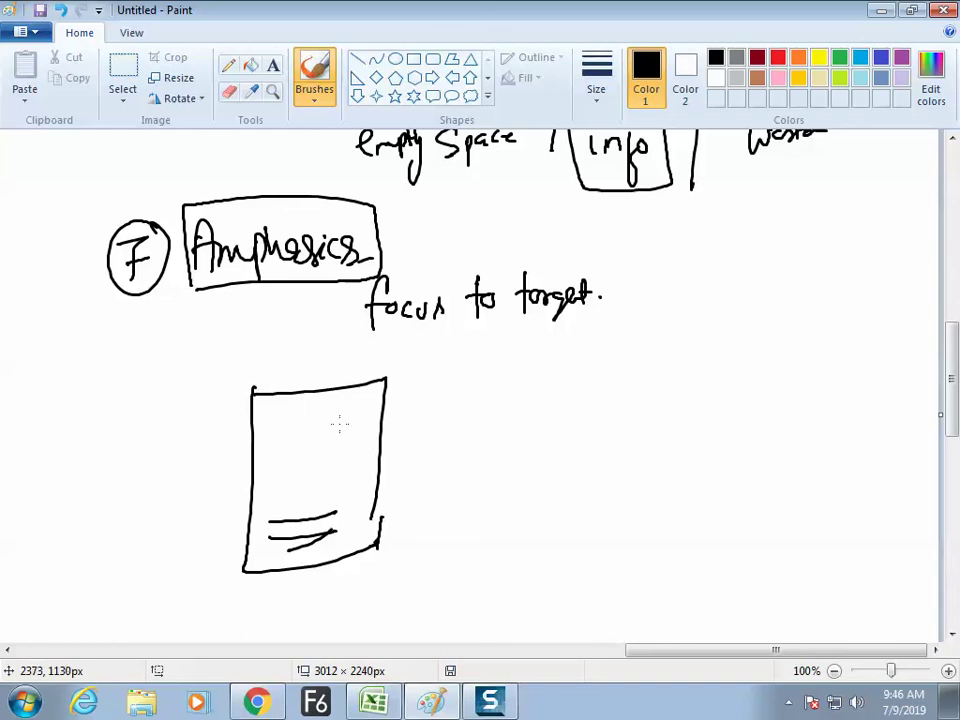
mouse_move(358, 425)
mouse_down()
mouse_move(326, 440)
mouse_move(283, 490)
mouse_move(288, 506)
mouse_move(348, 489)
mouse_up()
drag(360, 421, 373, 423)
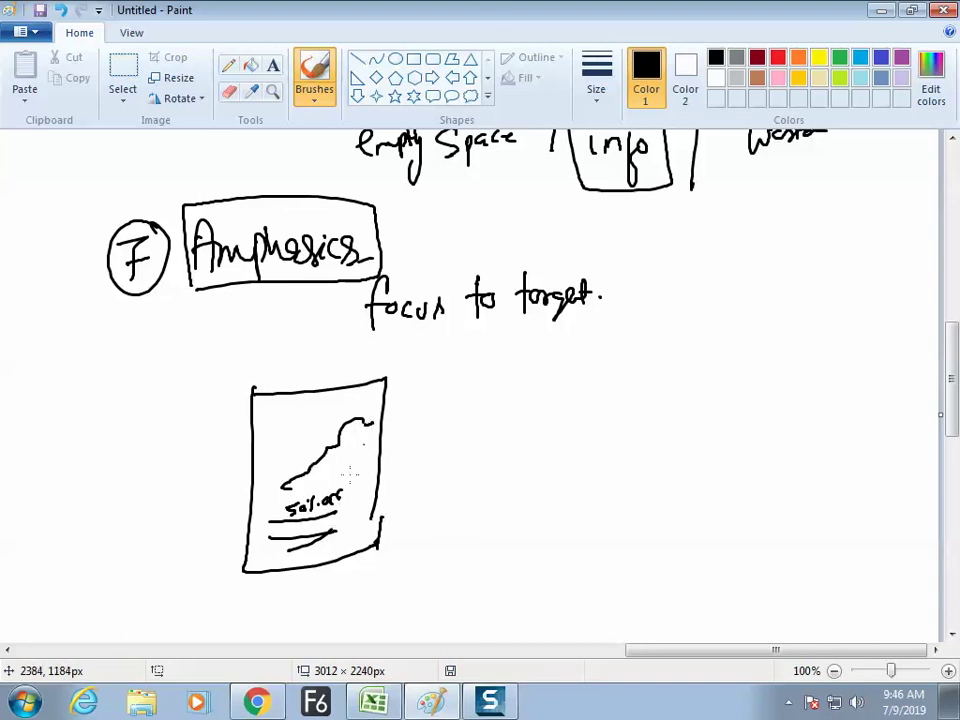
click(324, 470)
click(336, 466)
drag(252, 285, 268, 313)
drag(360, 441, 400, 418)
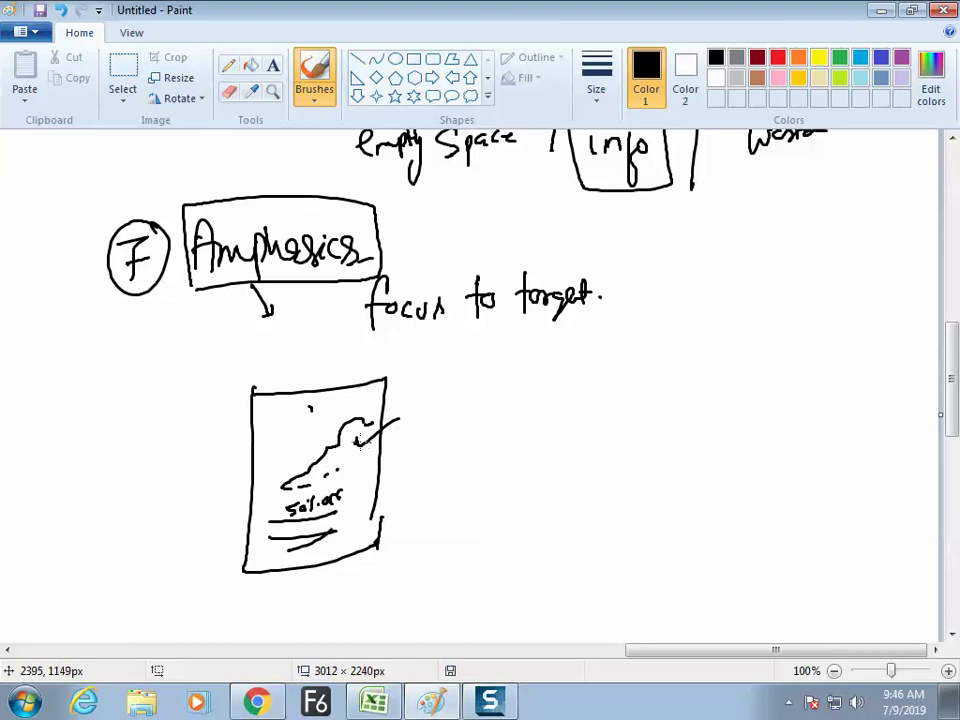
- Draw a second tall poster frame on the right with a number, curve and text lines
mouse_move(527, 380)
mouse_down()
mouse_move(593, 362)
mouse_move(639, 394)
mouse_move(638, 517)
mouse_up()
mouse_move(523, 490)
mouse_down()
mouse_move(573, 519)
mouse_move(625, 507)
mouse_up()
mouse_move(546, 398)
mouse_down()
mouse_move(548, 424)
mouse_move(557, 398)
mouse_up()
mouse_move(570, 405)
mouse_down()
mouse_move(540, 377)
mouse_move(563, 378)
mouse_move(570, 392)
mouse_move(564, 382)
mouse_move(564, 430)
mouse_move(586, 421)
mouse_move(574, 438)
mouse_move(542, 440)
mouse_move(575, 436)
mouse_up()
mouse_move(628, 392)
mouse_down()
mouse_move(612, 438)
mouse_move(600, 442)
mouse_up()
mouse_move(565, 463)
mouse_down()
mouse_move(636, 461)
mouse_move(622, 476)
mouse_up()
drag(567, 493, 617, 490)
- Link the posters with a double-headed arrow and an arc arrow from Amphesics
drag(406, 413, 509, 399)
drag(501, 393, 503, 405)
drag(431, 399, 436, 419)
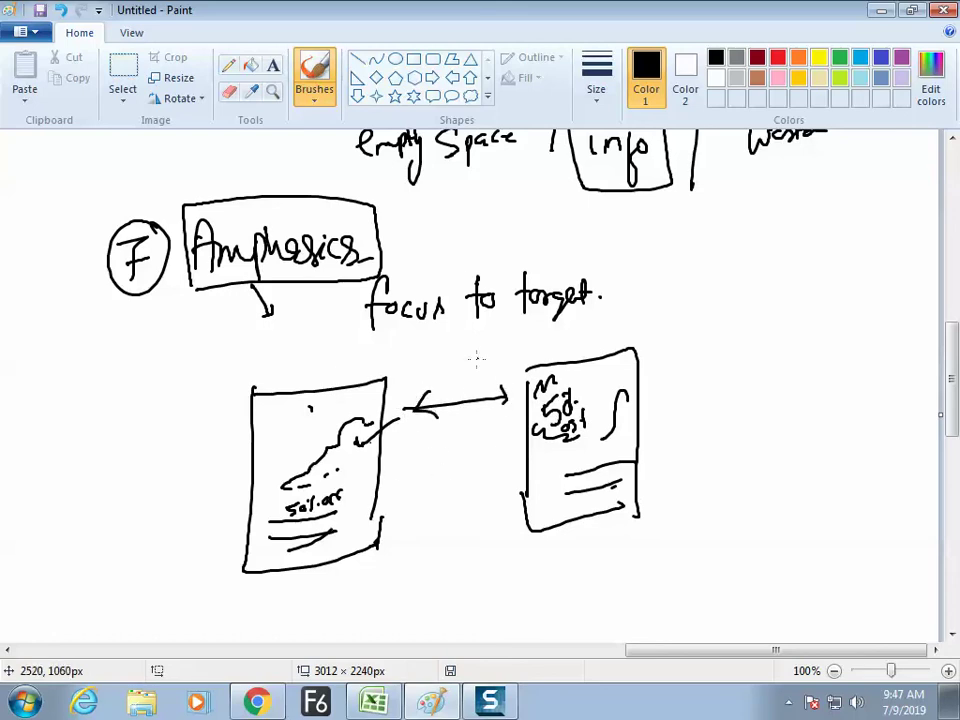
mouse_move(397, 232)
mouse_down()
mouse_move(605, 274)
mouse_move(604, 338)
mouse_up()
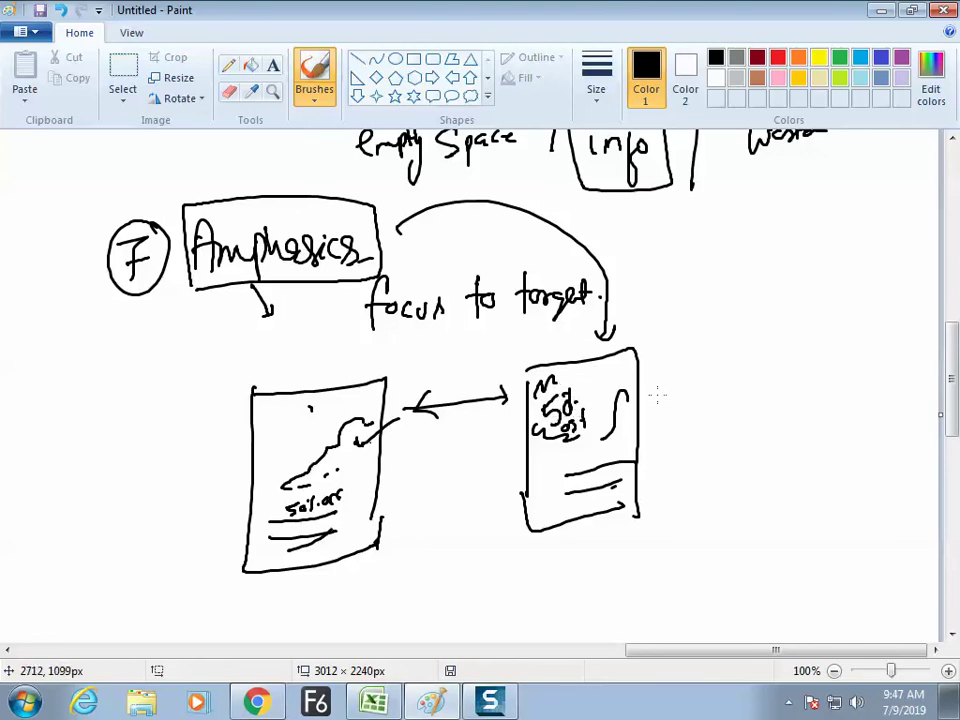
- Write the list Size, Angle, Shape, POSITION beside the right poster
mouse_move(699, 361)
mouse_down()
mouse_move(688, 384)
mouse_move(722, 373)
mouse_move(728, 381)
mouse_up()
mouse_move(730, 374)
mouse_down()
mouse_move(741, 380)
mouse_move(692, 430)
mouse_move(711, 417)
mouse_move(764, 424)
mouse_up()
mouse_move(705, 452)
mouse_down()
mouse_move(700, 469)
mouse_move(769, 468)
mouse_up()
drag(718, 510, 726, 528)
drag(774, 461, 786, 476)
mouse_move(741, 503)
mouse_down()
mouse_move(772, 518)
mouse_move(787, 505)
mouse_move(789, 515)
mouse_move(840, 494)
mouse_up()
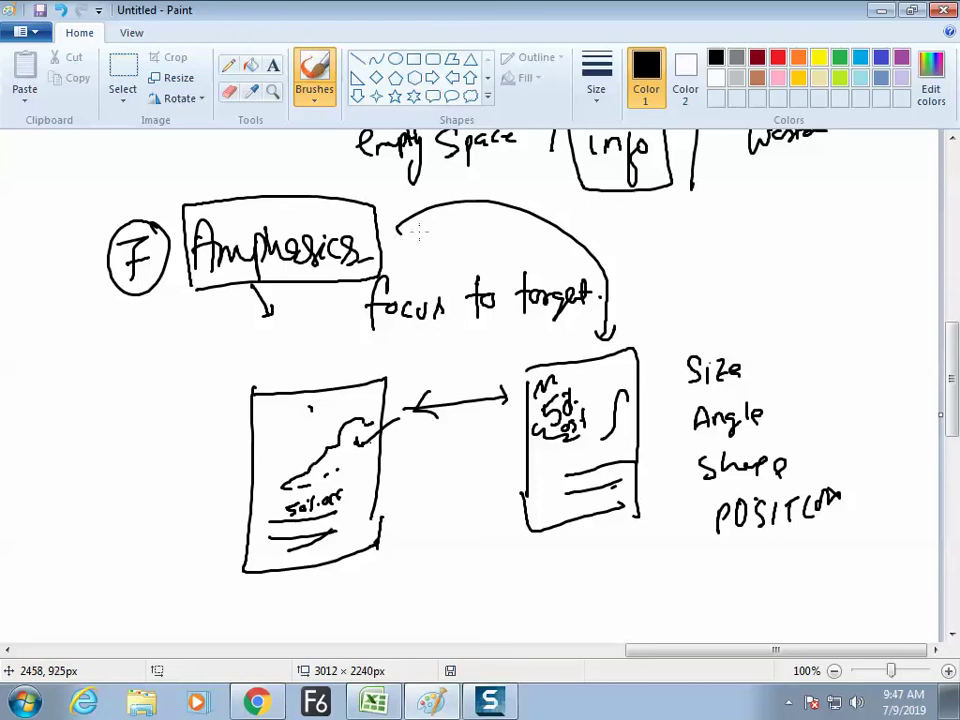
- Bracket the list with ticks, then return to the Excel design-rules sheet at abstract
mouse_move(388, 215)
mouse_down()
mouse_move(430, 212)
mouse_move(453, 197)
mouse_up()
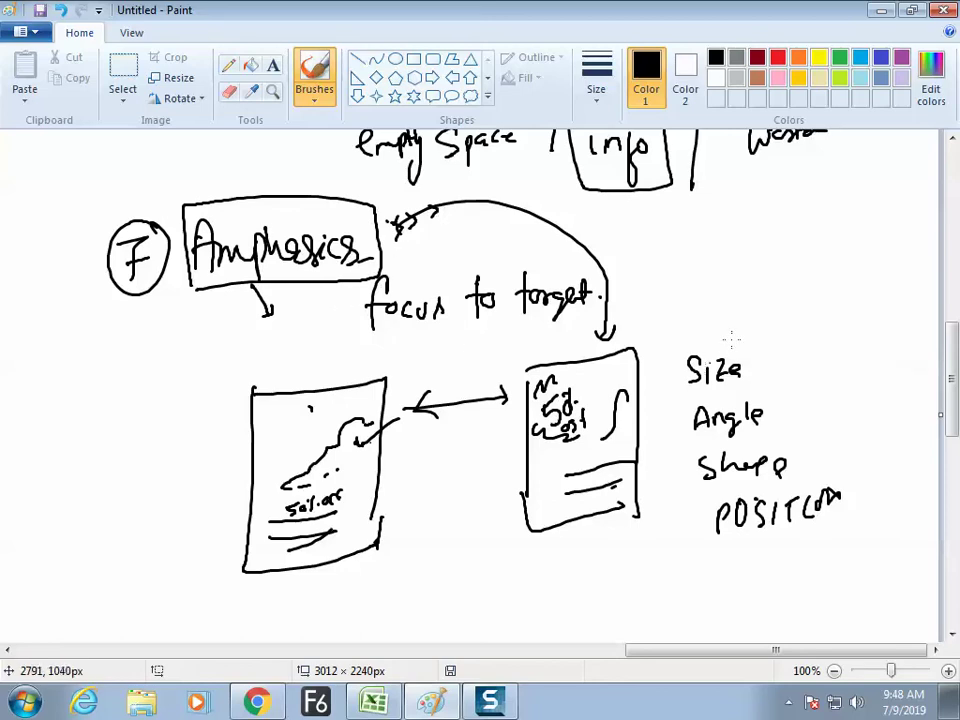
drag(671, 342, 672, 525)
drag(672, 383, 687, 383)
drag(677, 432, 692, 432)
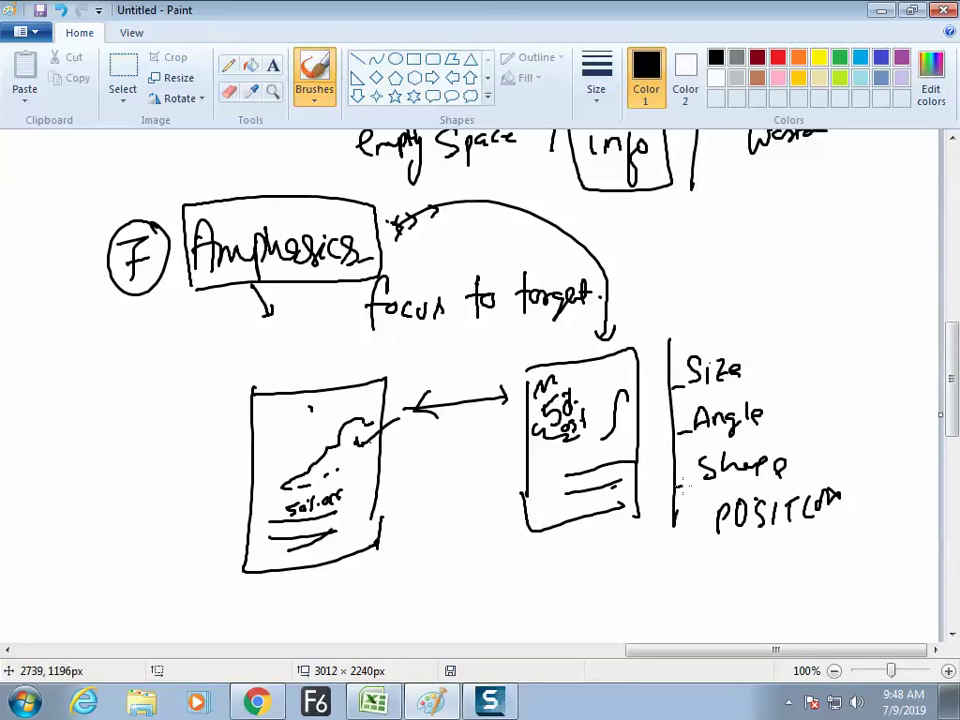
drag(677, 537, 705, 537)
click(373, 703)
click(200, 557)
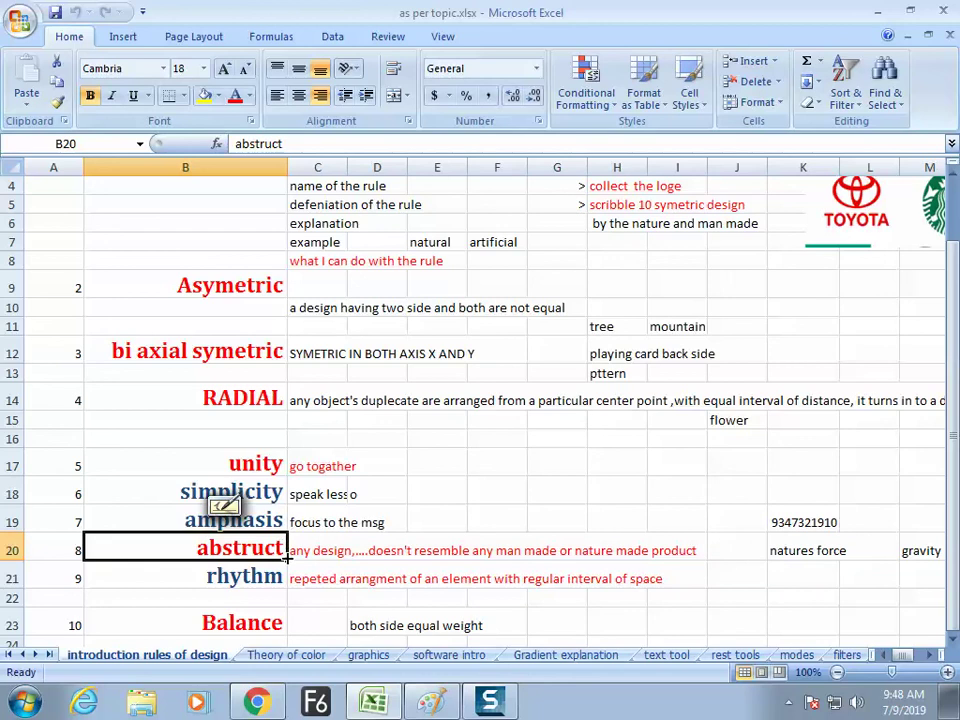
- Check the abstract rule's definition in cell C20, then bring Chrome back to the front
click(272, 705)
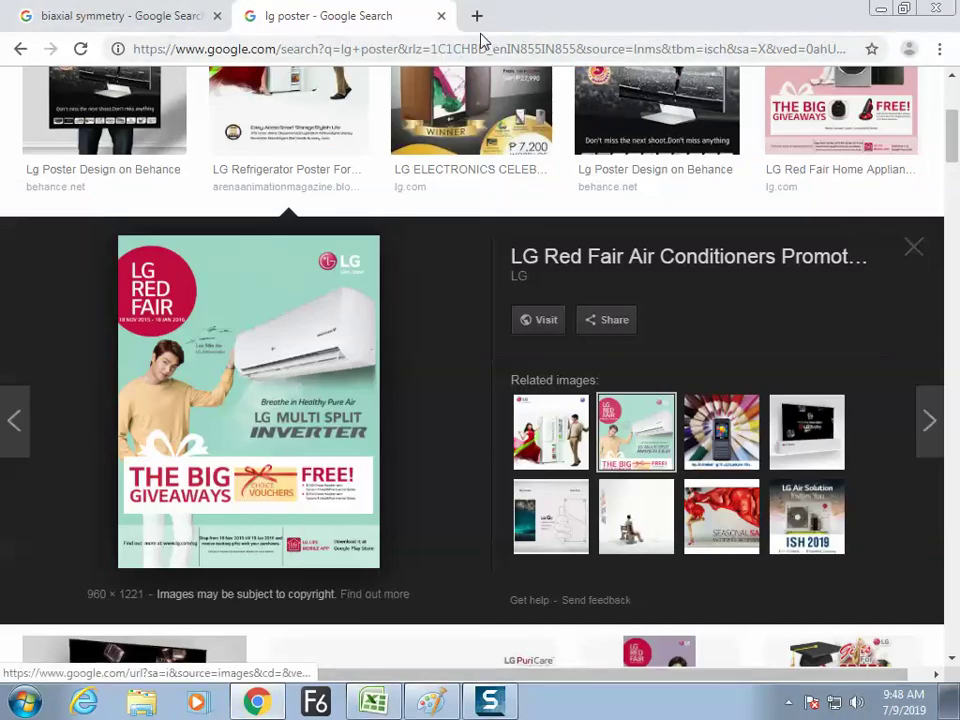
click(272, 705)
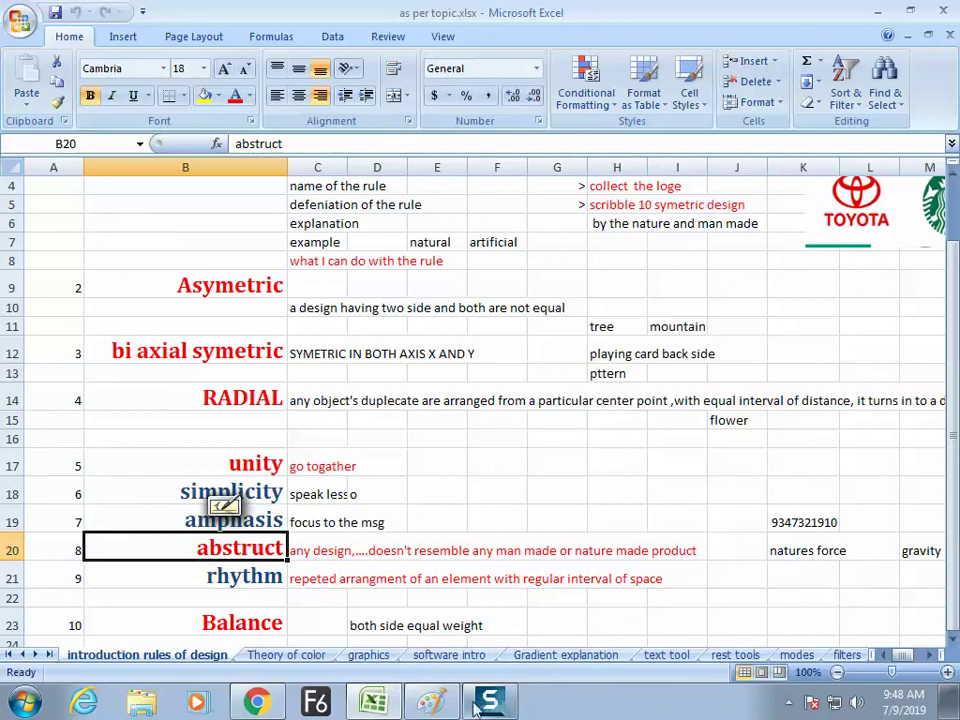
click(317, 559)
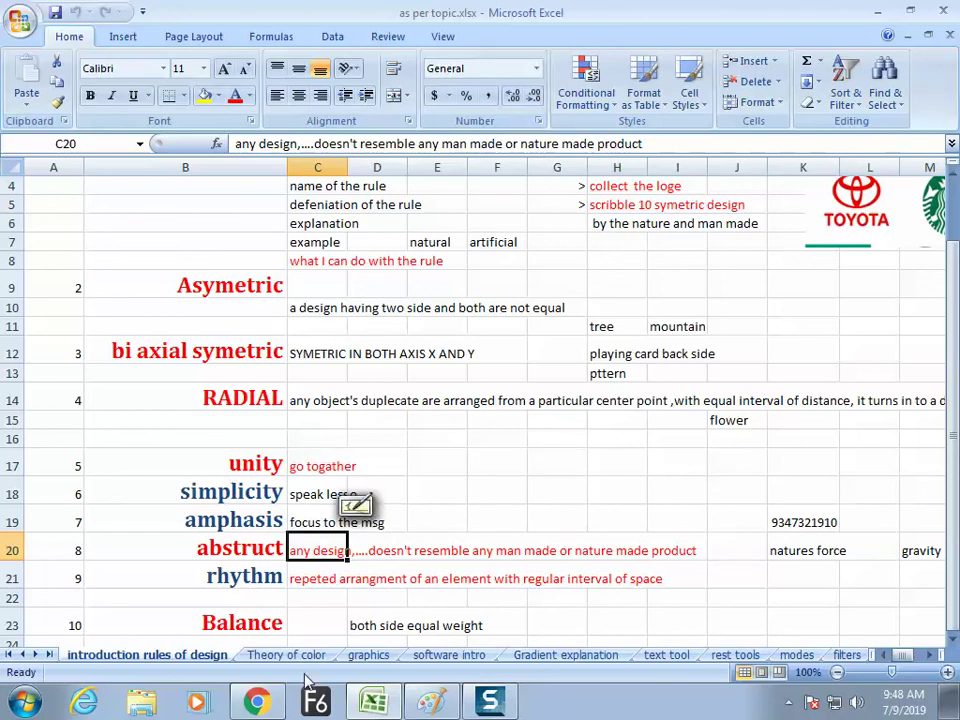
click(257, 703)
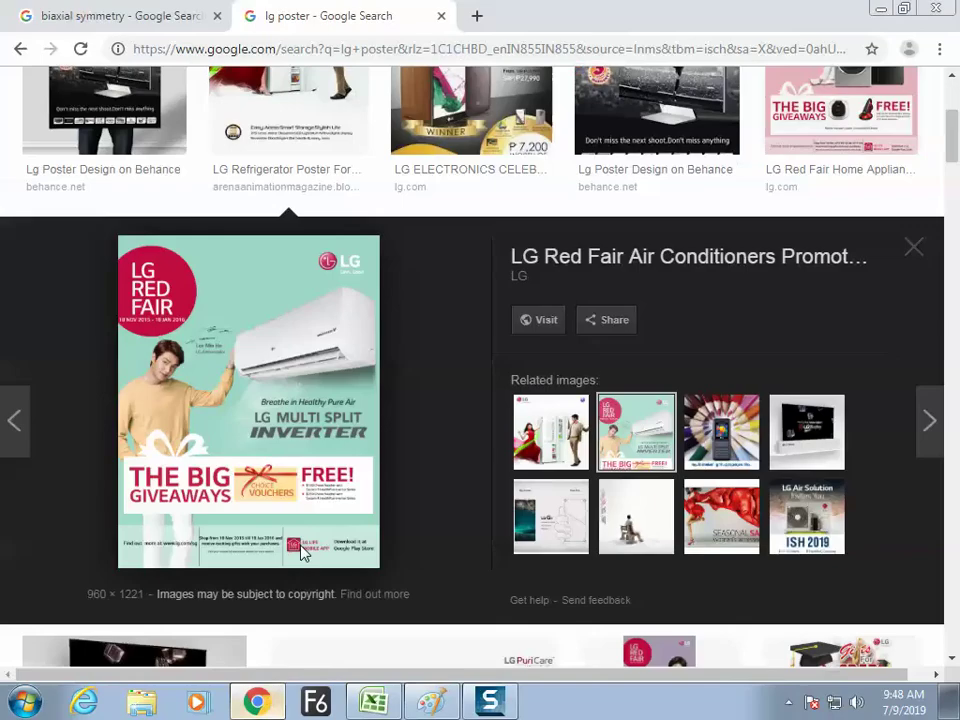
- In a new tab, search images for 'abstruct painting' and preview an abstract canvas painting
click(476, 15)
text(ab)
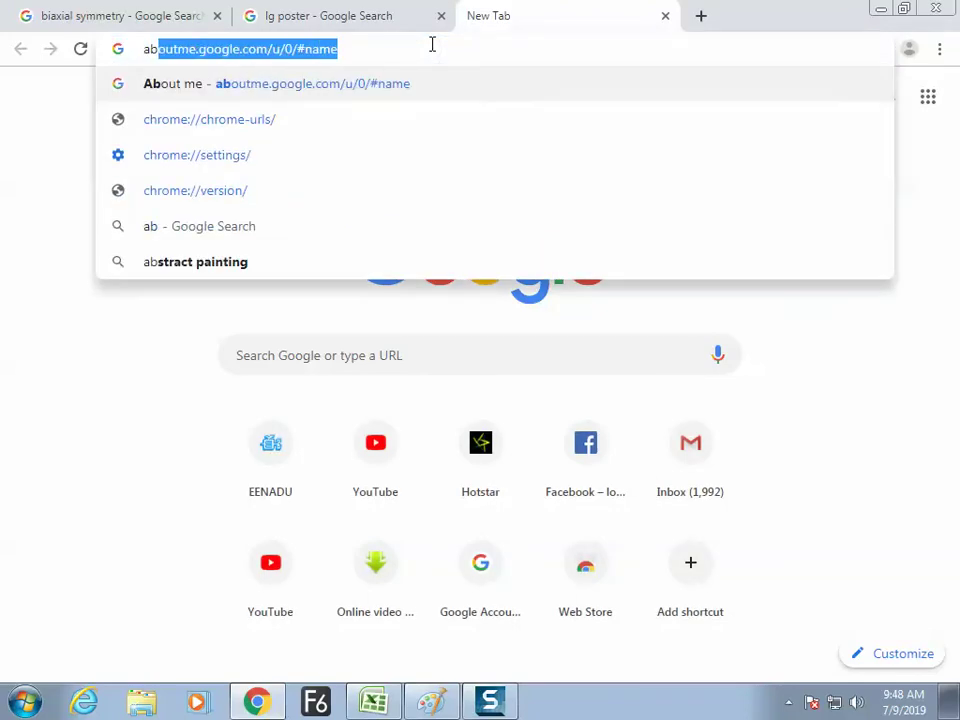
text(struct)
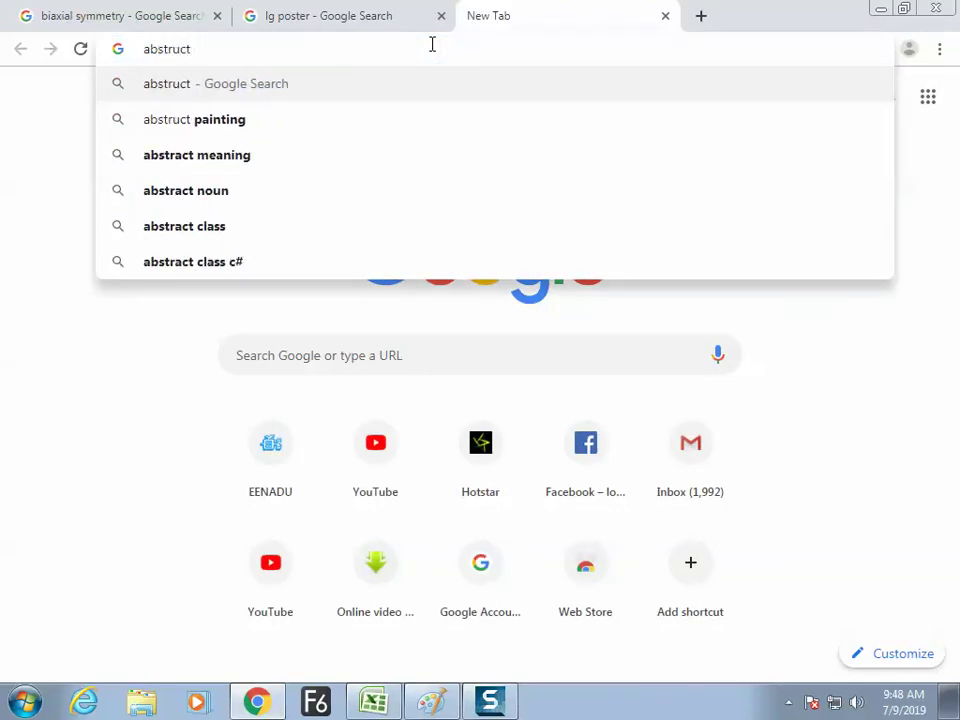
key(Down)
key(Return)
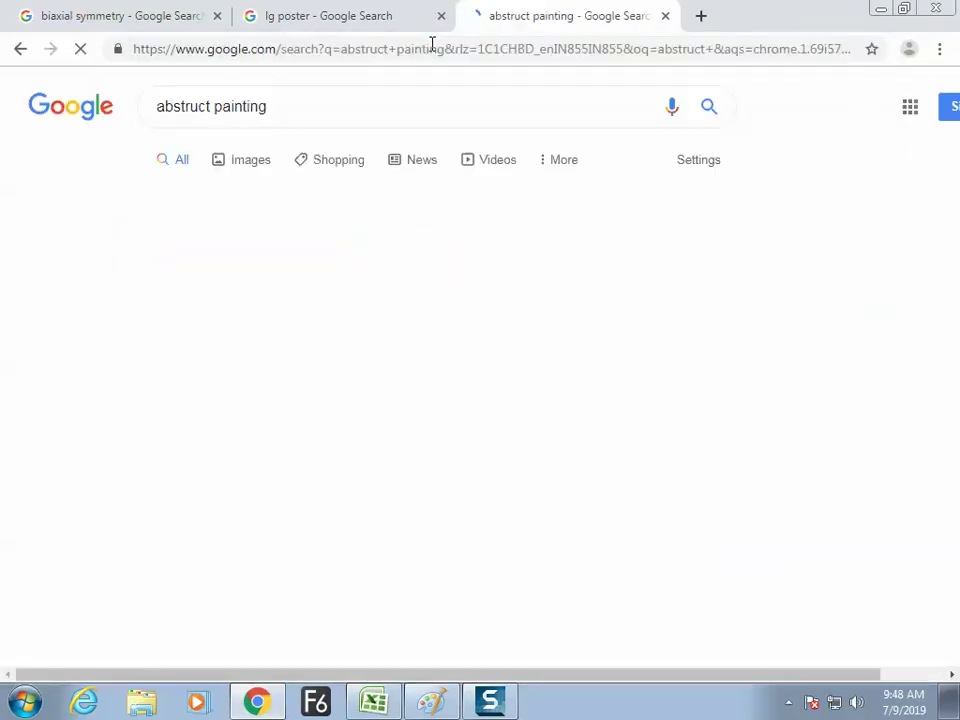
click(258, 163)
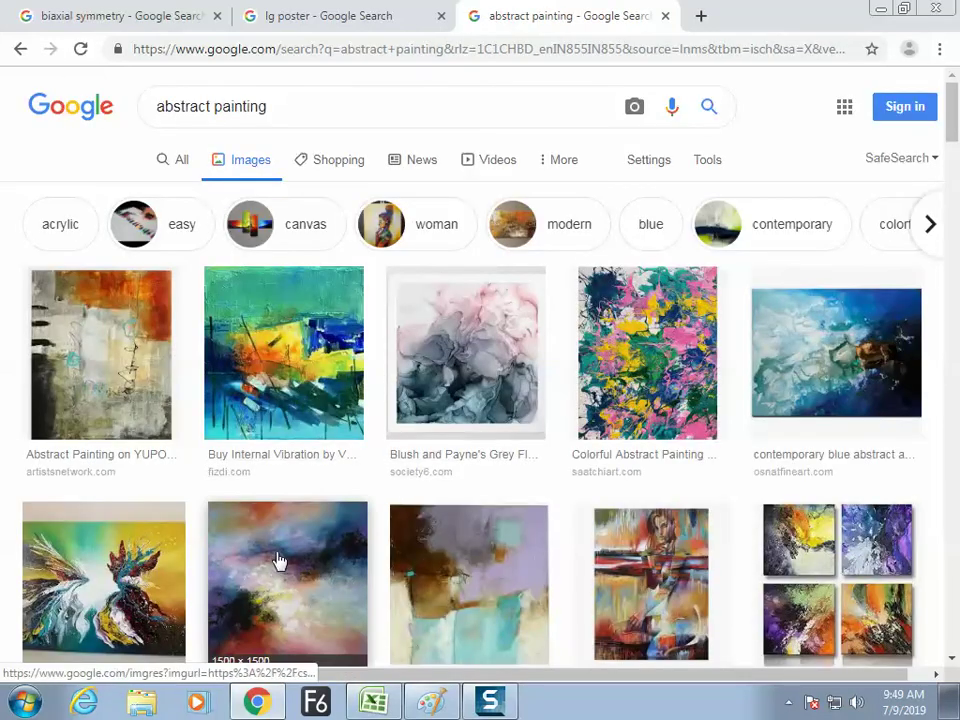
click(283, 579)
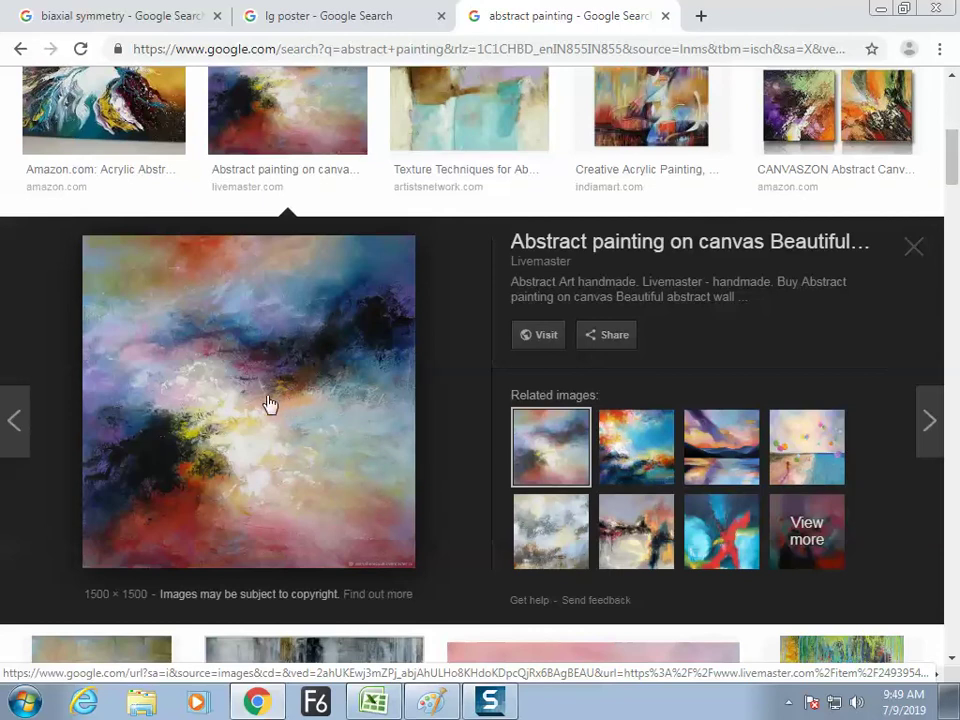
key(alt+Tab)
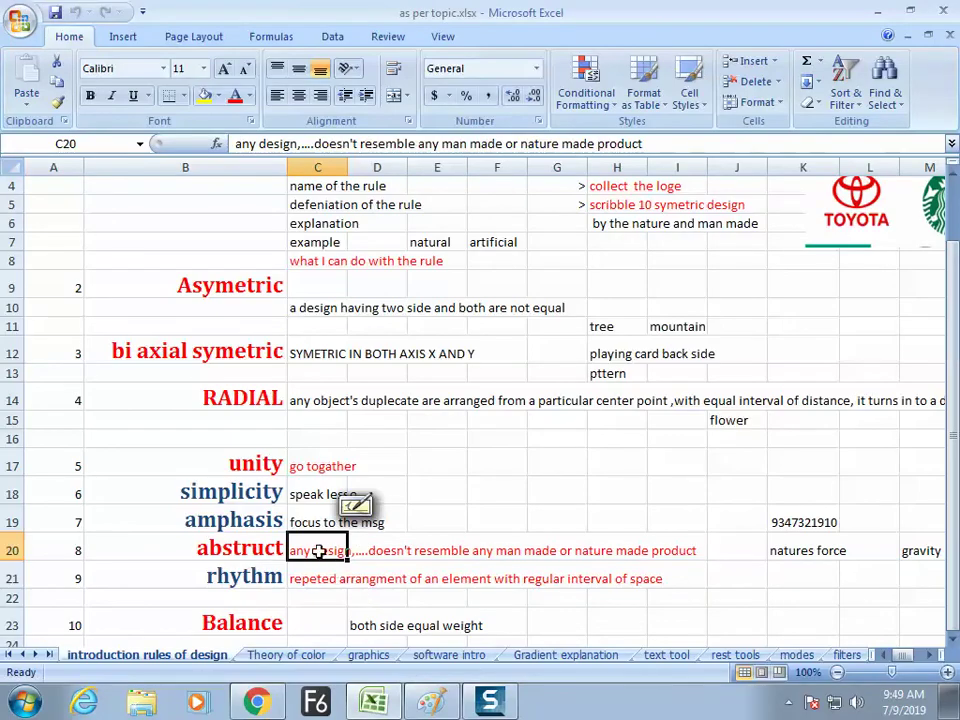
click(393, 553)
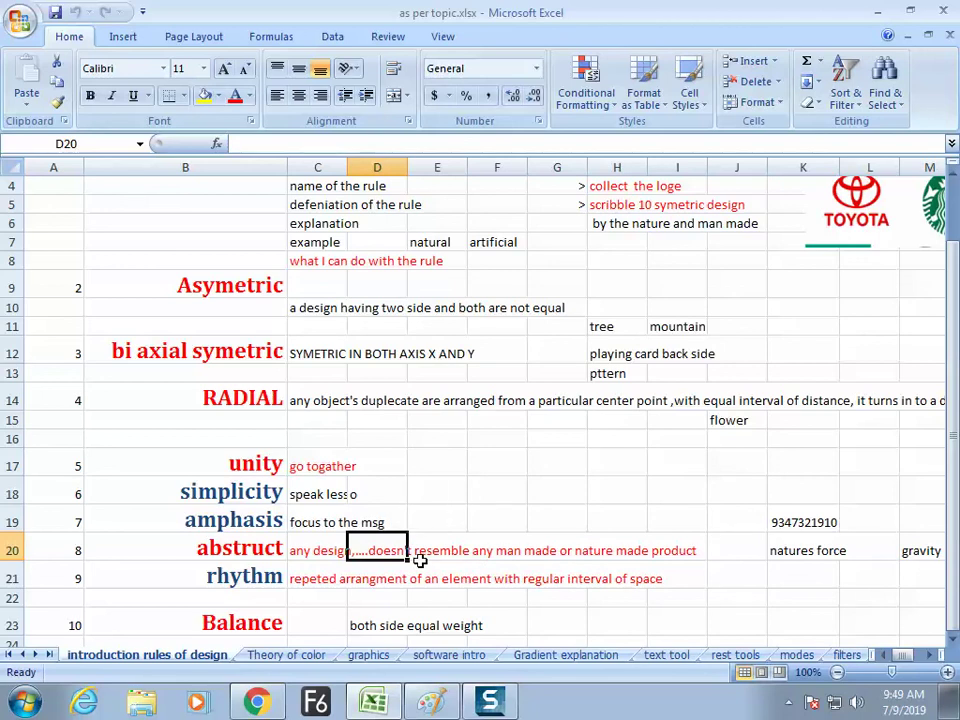
key(alt+Tab)
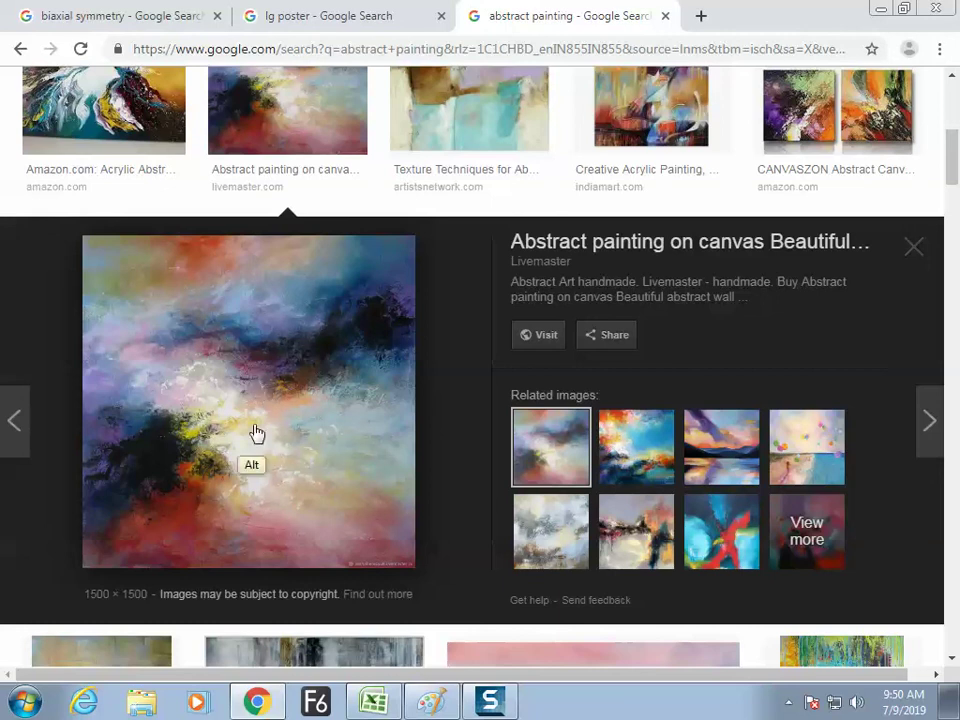
key(alt+Tab)
key(alt+Tab)
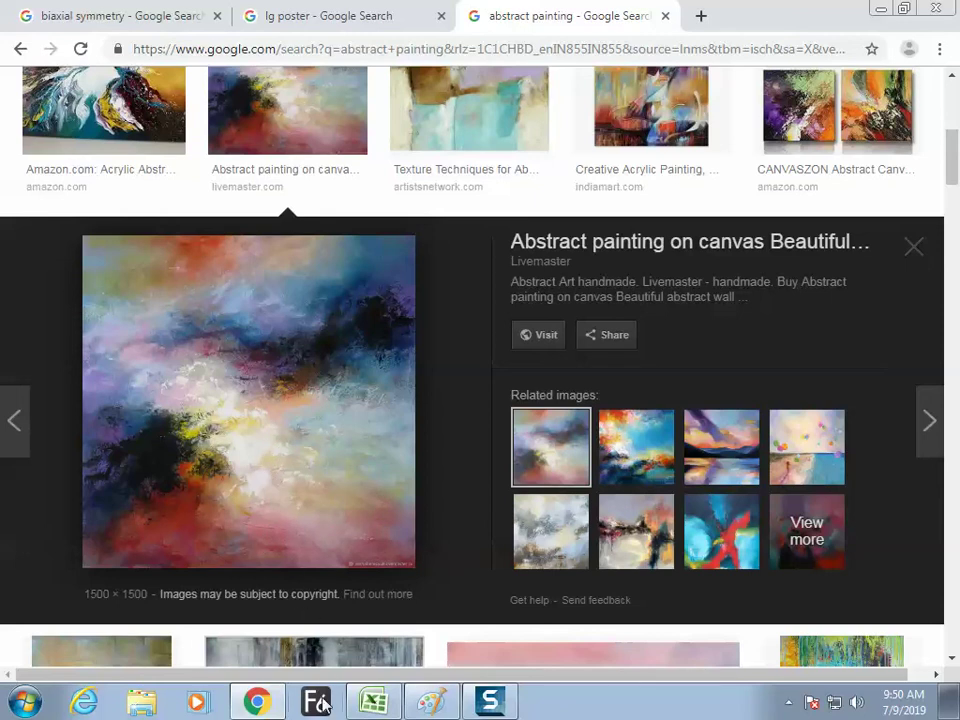
- Switch to the Paint whiteboard from the taskbar
click(430, 702)
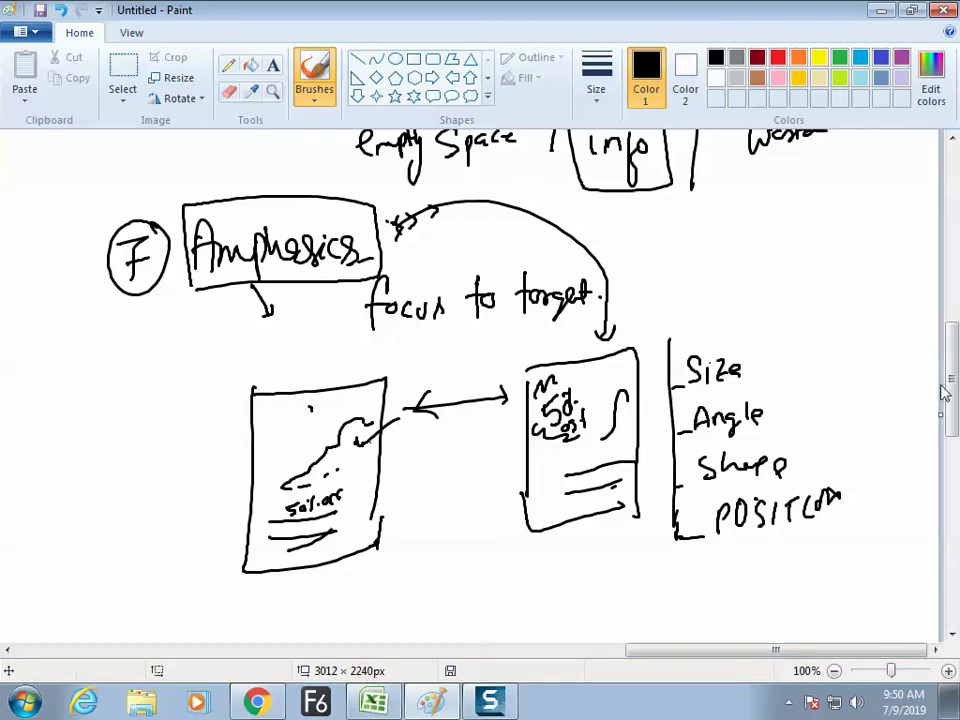
- Below the posters, sketch a 3D box with front-face and dashed lines
mouse_move(945, 386)
mouse_down()
mouse_move(949, 446)
mouse_move(913, 450)
mouse_up()
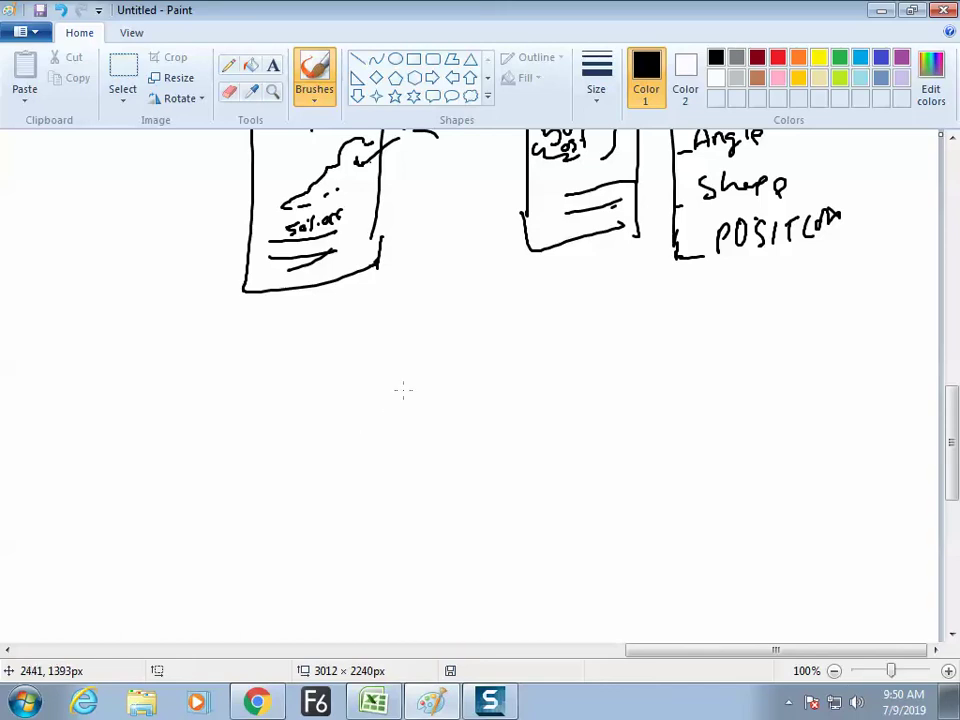
drag(223, 414, 223, 489)
key(ctrl+z)
mouse_move(300, 429)
mouse_down()
mouse_move(228, 468)
mouse_move(337, 430)
mouse_move(417, 425)
mouse_up()
mouse_move(228, 470)
mouse_down()
mouse_move(419, 457)
mouse_move(452, 428)
mouse_move(404, 454)
mouse_move(396, 514)
mouse_up()
drag(455, 427, 453, 478)
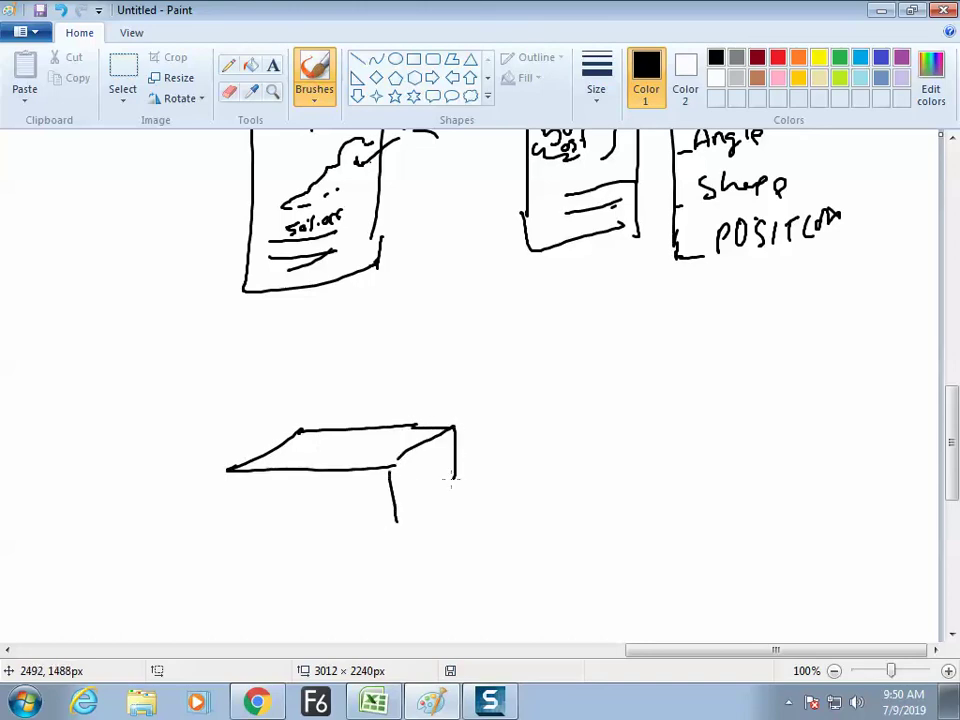
mouse_move(233, 472)
mouse_down()
mouse_move(237, 516)
mouse_move(337, 525)
mouse_move(455, 481)
mouse_up()
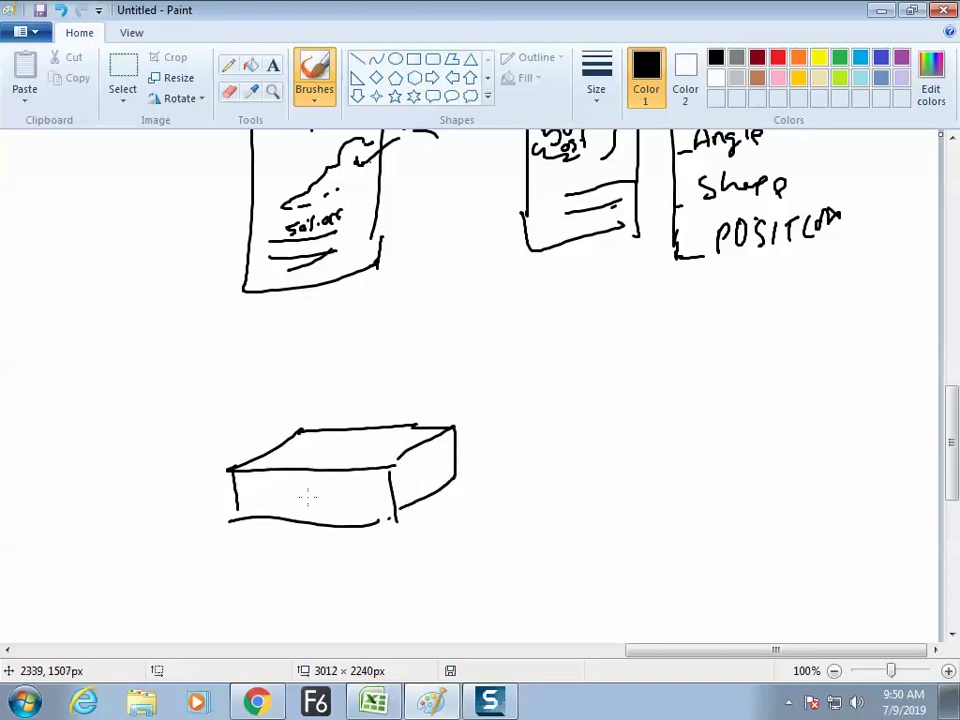
mouse_move(238, 490)
mouse_down()
mouse_move(313, 488)
mouse_move(330, 455)
mouse_move(302, 462)
mouse_move(390, 458)
mouse_up()
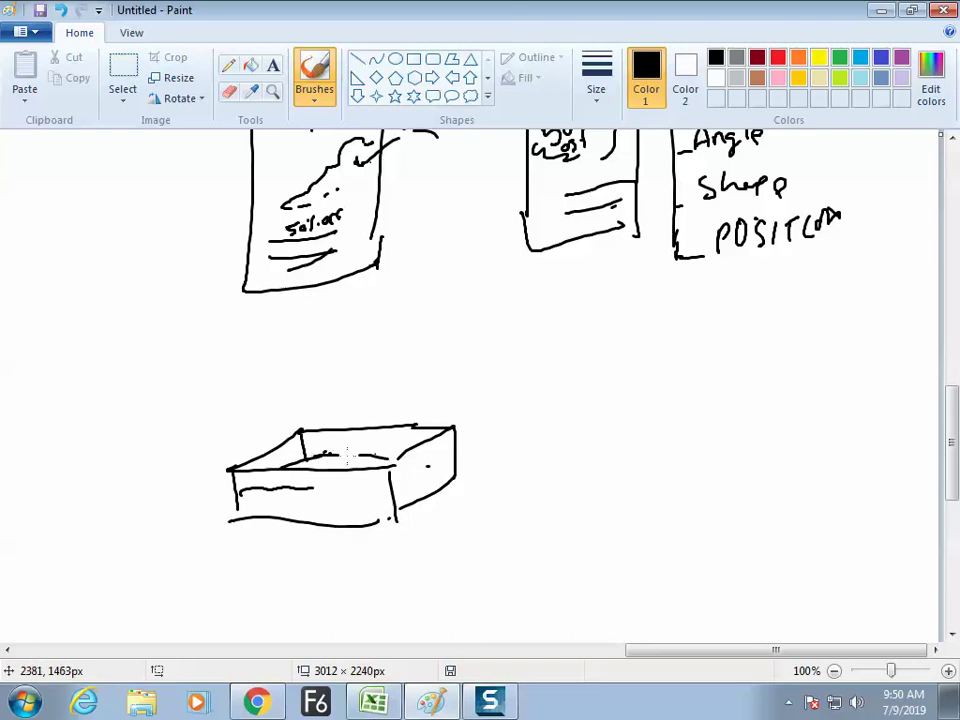
drag(262, 476, 378, 477)
mouse_move(291, 467)
mouse_down()
mouse_move(324, 455)
mouse_move(358, 449)
mouse_move(372, 461)
mouse_move(320, 462)
mouse_move(286, 487)
mouse_move(319, 485)
mouse_up()
- Add a tall rounded panel with small zeros, curve it to the box, and scribble box contents
mouse_move(480, 404)
mouse_down()
mouse_move(477, 328)
mouse_move(517, 401)
mouse_up()
mouse_move(359, 337)
mouse_down()
mouse_move(362, 385)
mouse_move(345, 369)
mouse_move(377, 371)
mouse_up()
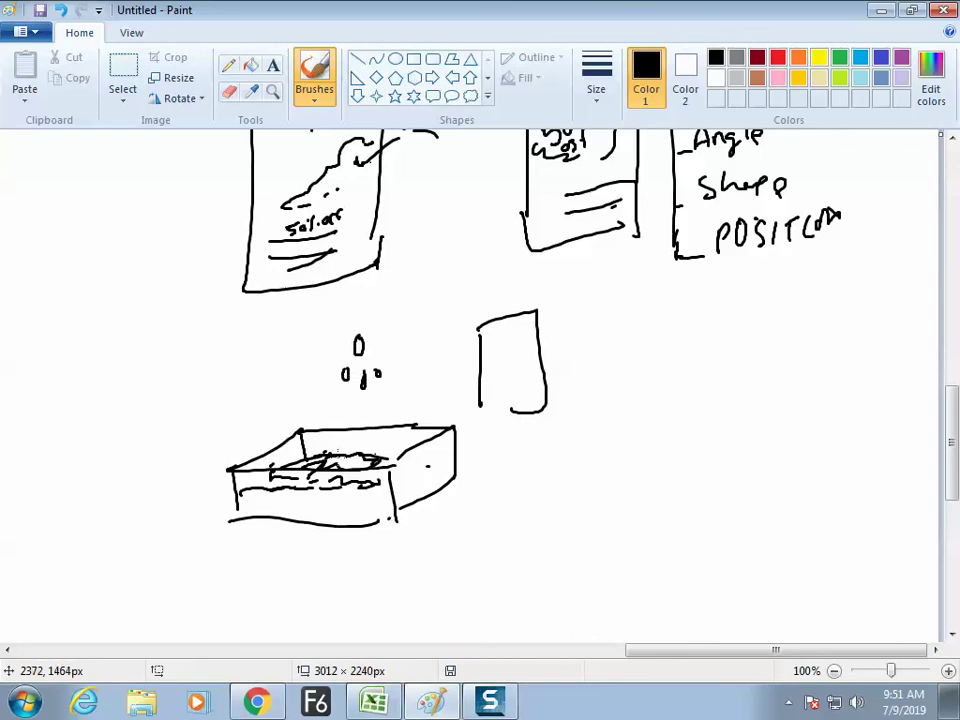
mouse_move(339, 449)
mouse_down()
mouse_move(302, 462)
mouse_move(360, 470)
mouse_up()
drag(493, 367, 405, 417)
mouse_move(334, 441)
mouse_down()
mouse_move(379, 450)
mouse_move(335, 483)
mouse_up()
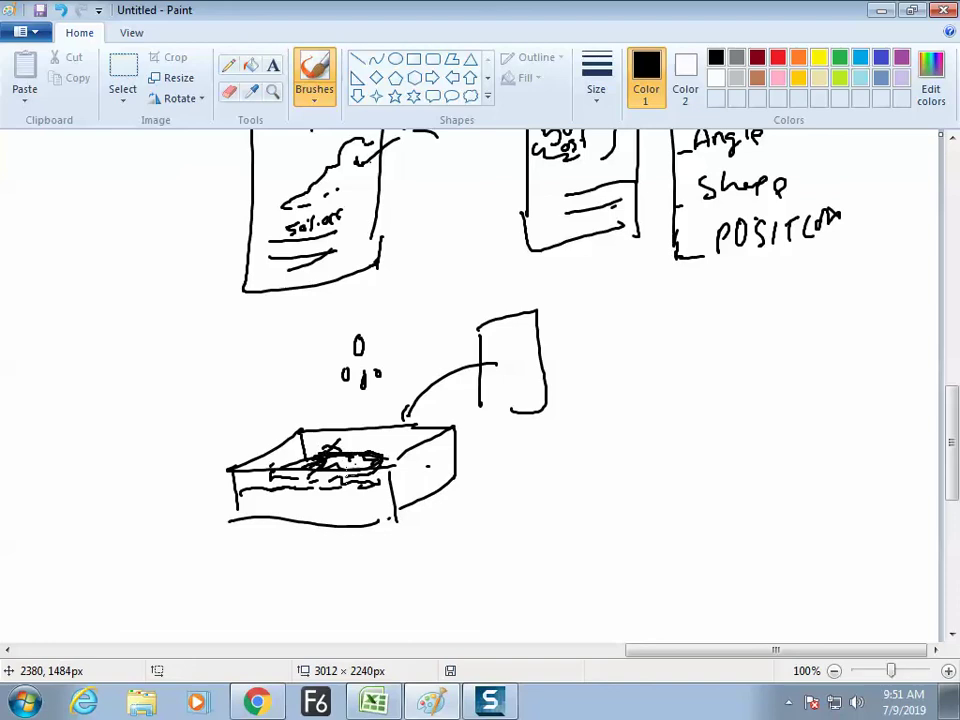
- Draw a second tall panel with a small figure and 'P', plus an arrow and an arc
drag(630, 312, 636, 420)
mouse_move(630, 311)
mouse_down()
mouse_move(634, 347)
mouse_move(713, 333)
mouse_move(670, 419)
mouse_up()
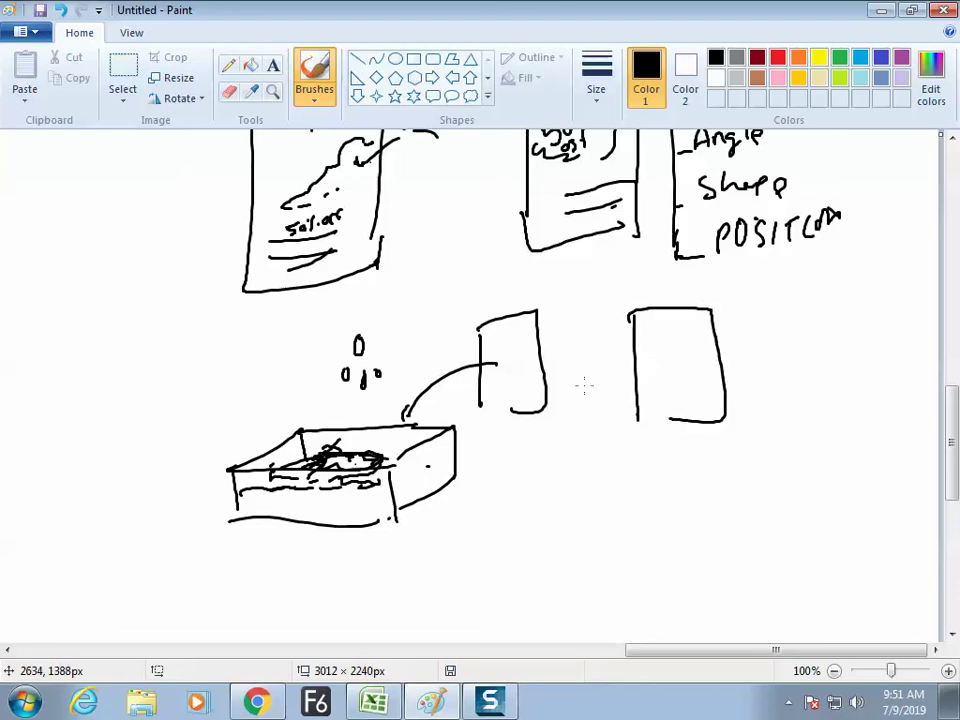
mouse_move(678, 372)
mouse_down()
mouse_move(660, 343)
mouse_move(684, 364)
mouse_move(684, 343)
mouse_move(690, 391)
mouse_up()
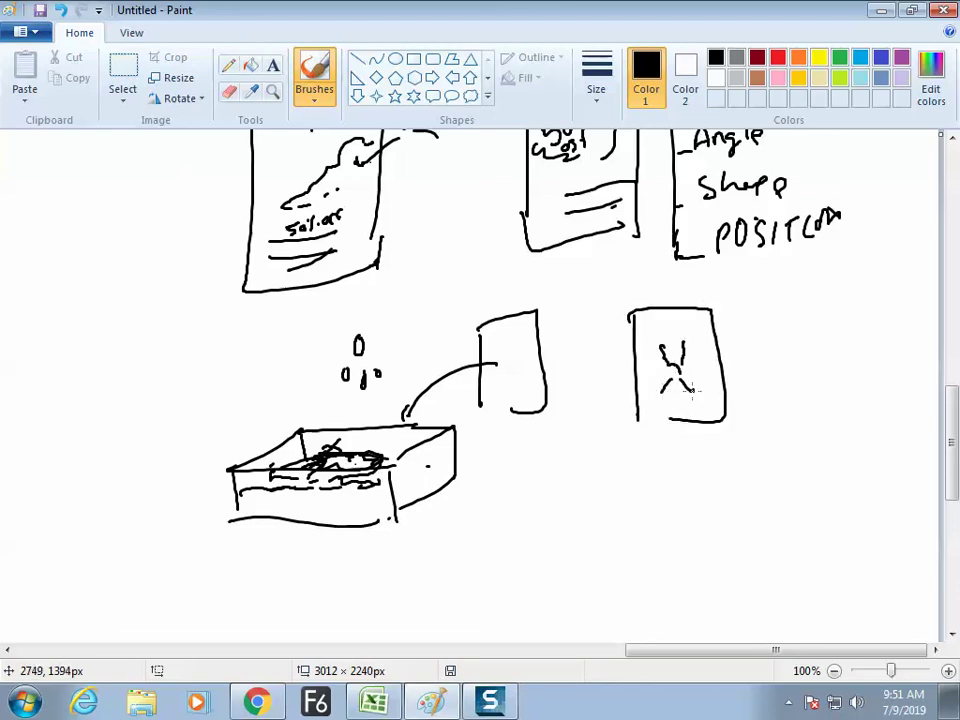
mouse_move(663, 451)
mouse_down()
mouse_move(664, 478)
mouse_move(682, 462)
mouse_up()
drag(529, 452, 528, 485)
drag(580, 386, 618, 382)
mouse_move(390, 362)
mouse_down()
mouse_move(397, 314)
mouse_move(604, 346)
mouse_up()
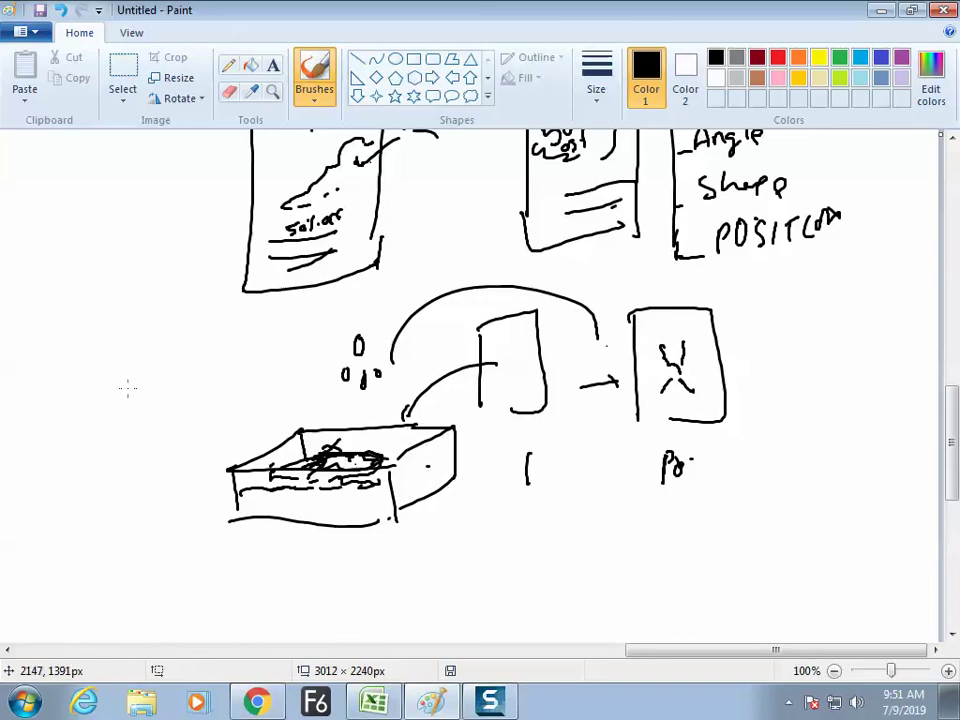
- Write a short note at left, then a framed 'Abstract' heading with a circled 8
mouse_move(128, 396)
mouse_down()
mouse_move(138, 367)
mouse_move(155, 380)
mouse_move(185, 360)
mouse_up()
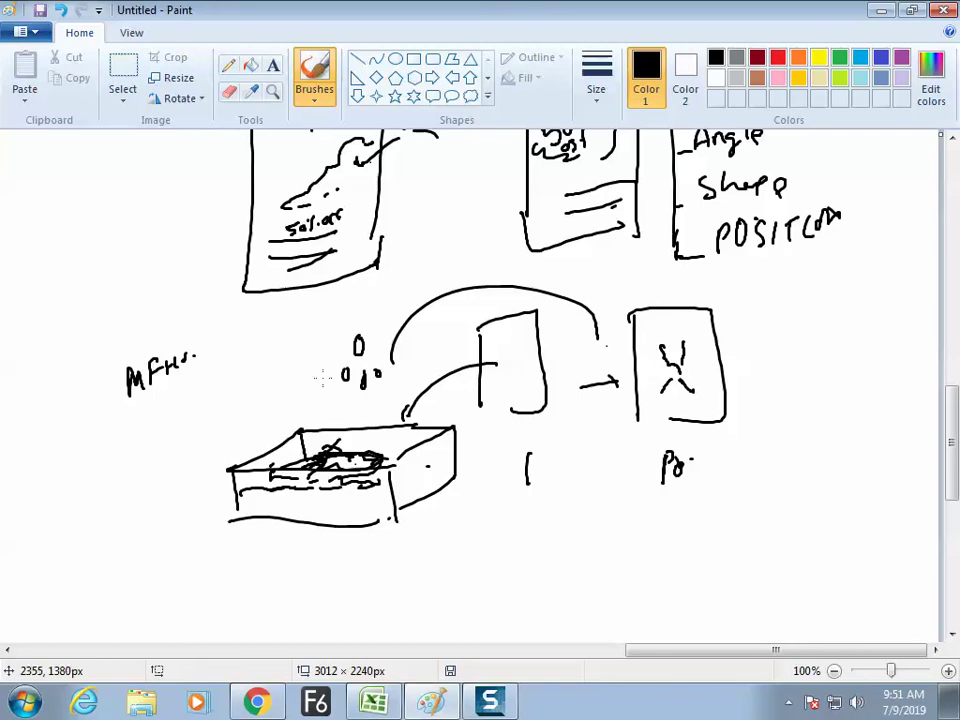
mouse_move(100, 503)
mouse_down()
mouse_move(112, 607)
mouse_move(133, 536)
mouse_move(149, 574)
mouse_move(167, 534)
mouse_move(180, 559)
mouse_move(185, 550)
mouse_move(185, 566)
mouse_move(223, 539)
mouse_up()
mouse_move(66, 524)
mouse_down()
mouse_move(216, 481)
mouse_move(232, 606)
mouse_up()
drag(66, 518, 90, 610)
mouse_move(112, 452)
mouse_down()
mouse_move(100, 452)
mouse_move(93, 490)
mouse_up()
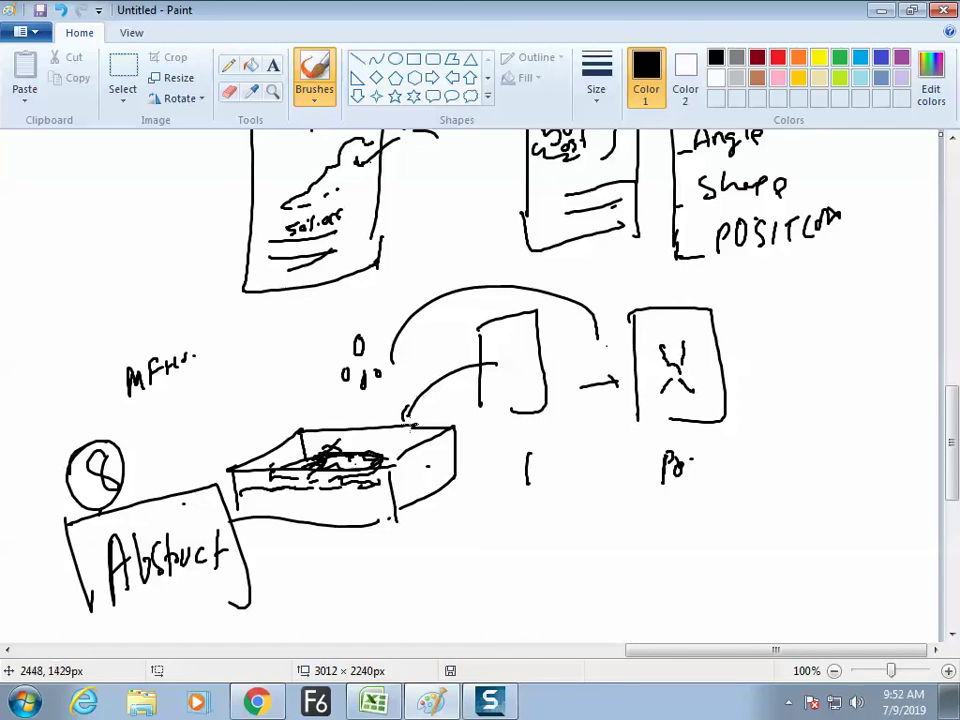
- Close the Abstract box's bottom edge, then draw a vertical stroke lower down, undoing its curved top
drag(110, 631, 247, 602)
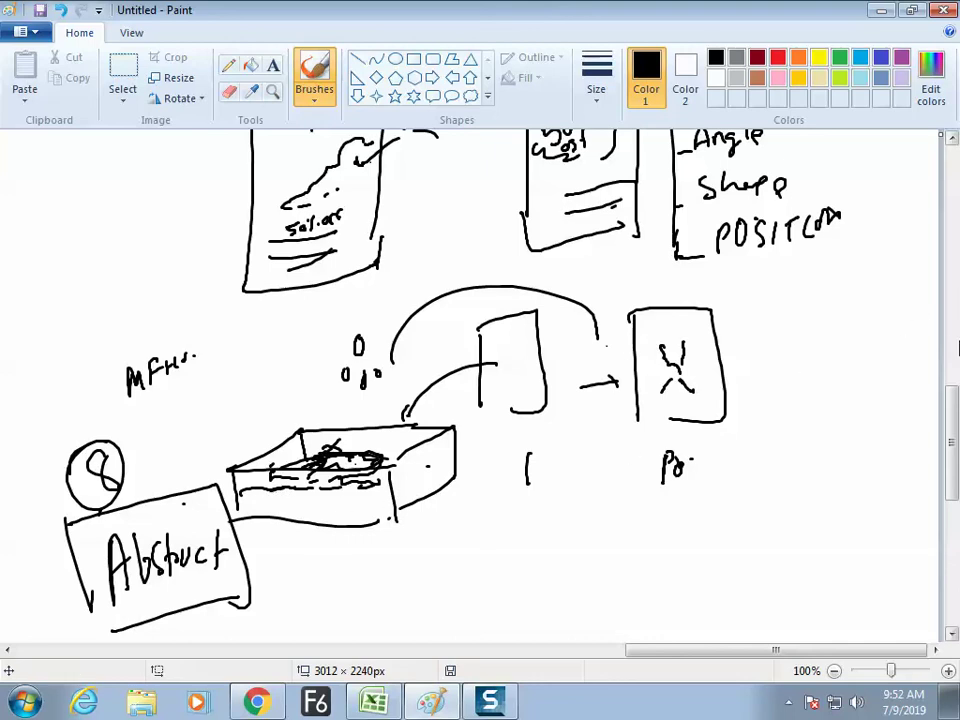
drag(952, 425, 948, 446)
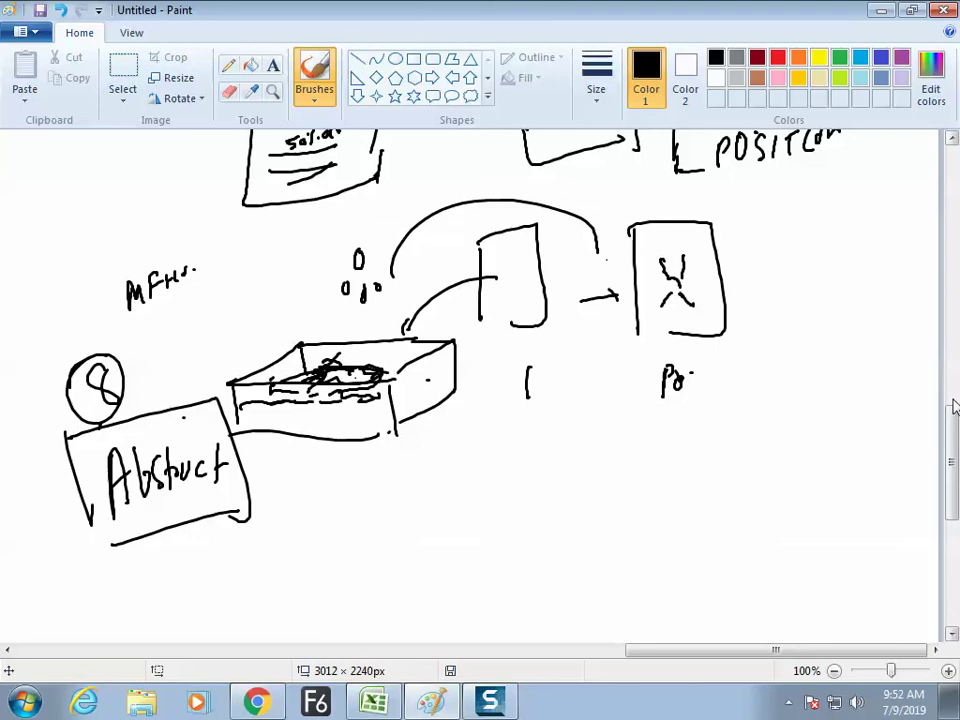
scroll(953, 437, down, 3)
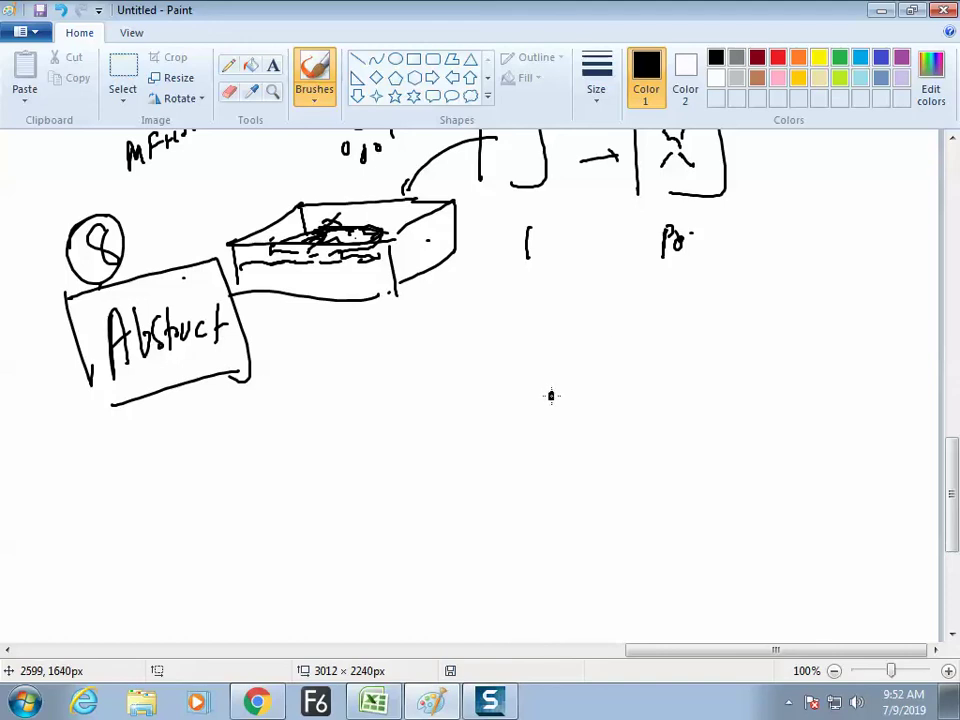
mouse_move(486, 411)
mouse_down()
mouse_move(484, 381)
mouse_move(529, 353)
mouse_up()
key(ctrl+z)
- Draw an arrow from Abstract to the examples 'Star in the Sky' and 'flowers in Garden'
drag(310, 388, 438, 409)
mouse_move(516, 443)
mouse_down()
mouse_move(544, 424)
mouse_move(558, 451)
mouse_move(573, 442)
mouse_move(575, 450)
mouse_move(567, 453)
mouse_move(564, 429)
mouse_move(582, 452)
mouse_move(651, 427)
mouse_move(684, 393)
mouse_move(716, 418)
mouse_move(716, 401)
mouse_move(752, 392)
mouse_move(773, 412)
mouse_move(765, 447)
mouse_up()
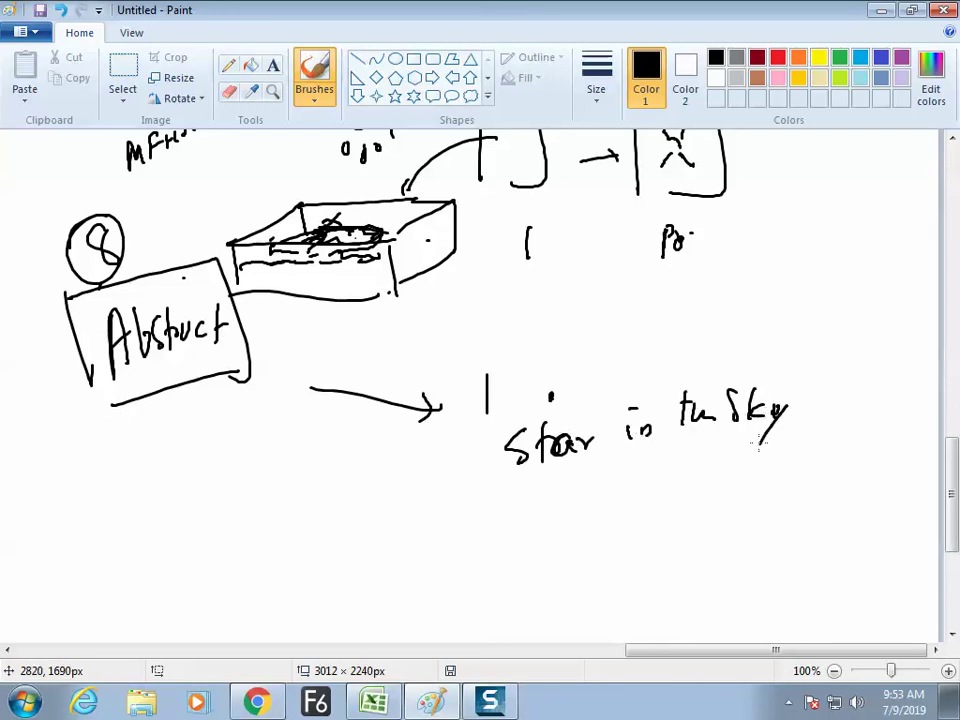
mouse_move(527, 506)
mouse_down()
mouse_move(555, 519)
mouse_move(541, 506)
mouse_move(546, 519)
mouse_move(641, 509)
mouse_move(658, 501)
mouse_move(658, 481)
mouse_move(737, 495)
mouse_move(786, 485)
mouse_up()
drag(484, 521, 438, 525)
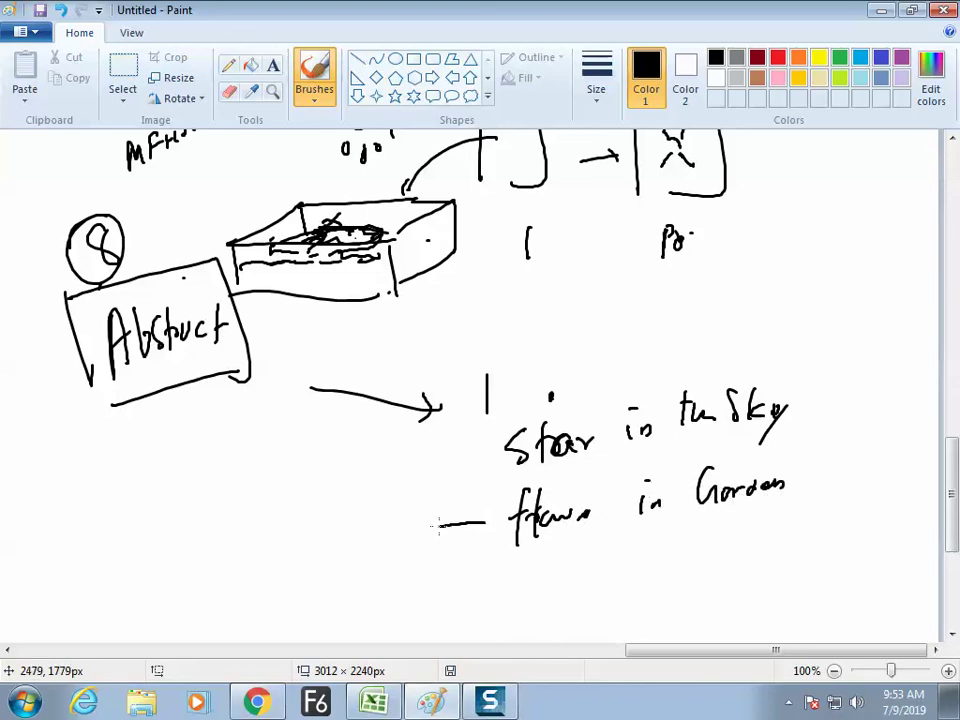
drag(786, 519, 831, 523)
- Sketch a slanted box with tiny marks at lower left, then preview the Texture Techniques painting in Chrome
drag(203, 561, 199, 612)
mouse_move(185, 549)
mouse_down()
mouse_move(236, 540)
mouse_move(338, 585)
mouse_up()
mouse_move(250, 577)
mouse_down()
mouse_move(288, 562)
mouse_move(289, 550)
mouse_move(315, 562)
mouse_move(302, 575)
mouse_move(321, 578)
mouse_move(299, 581)
mouse_move(299, 566)
mouse_move(315, 571)
mouse_move(270, 587)
mouse_move(331, 563)
mouse_up()
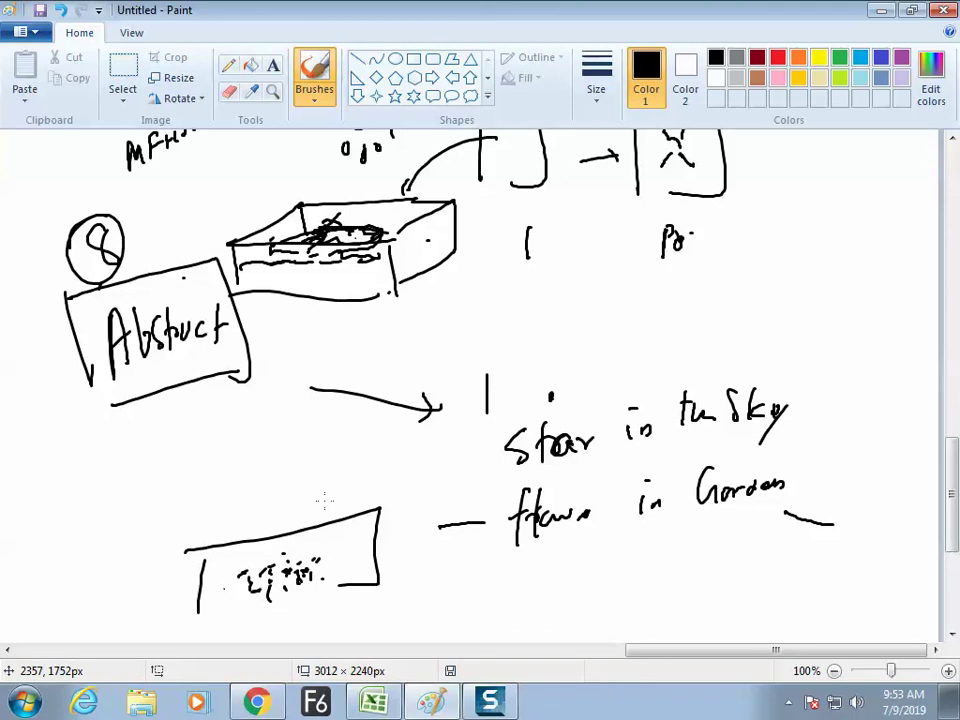
key(alt+Tab)
click(520, 122)
- Preview several abstract painting images, ending back on the Texture Techniques painting
click(660, 113)
click(643, 437)
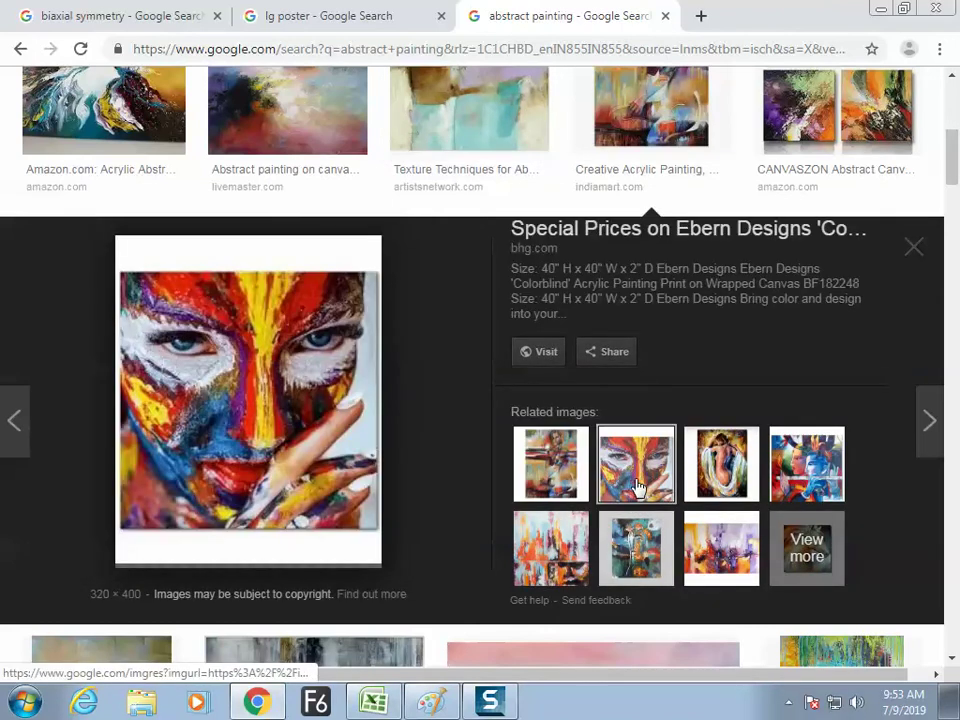
click(706, 480)
click(480, 113)
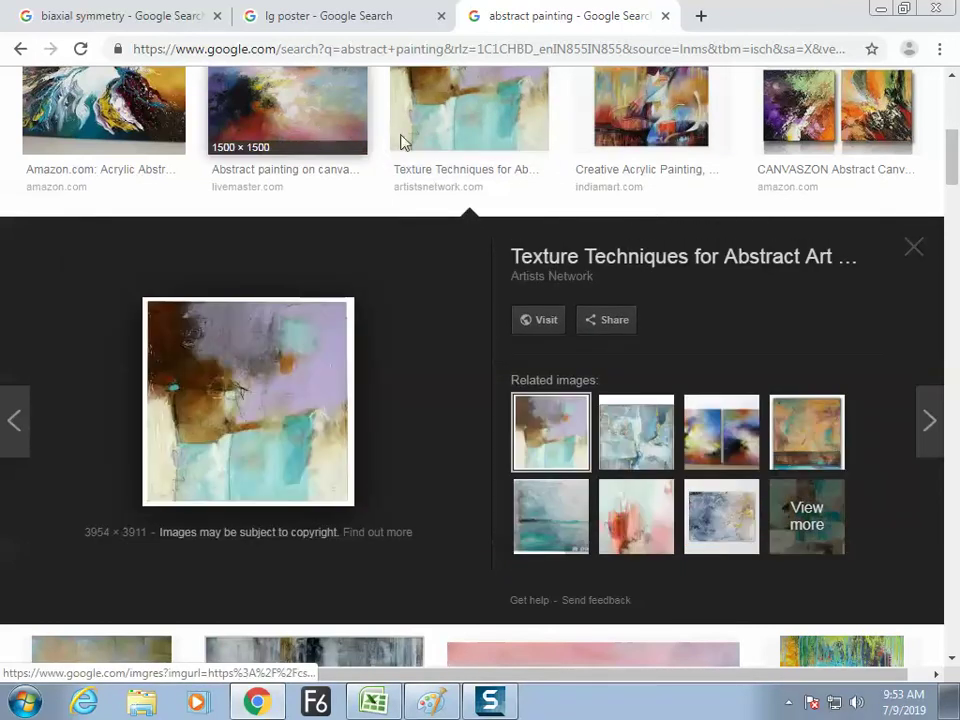
scroll(917, 246, up, 3)
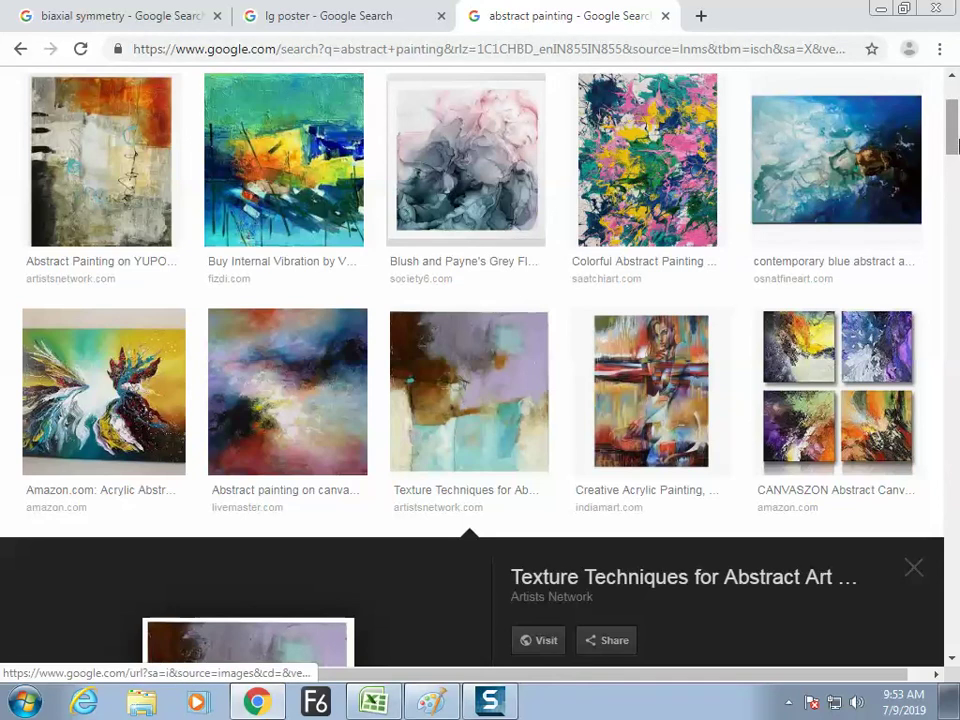
scroll(940, 92, up, 3)
- Replace the image search query with 'film poster' and run it
click(297, 104)
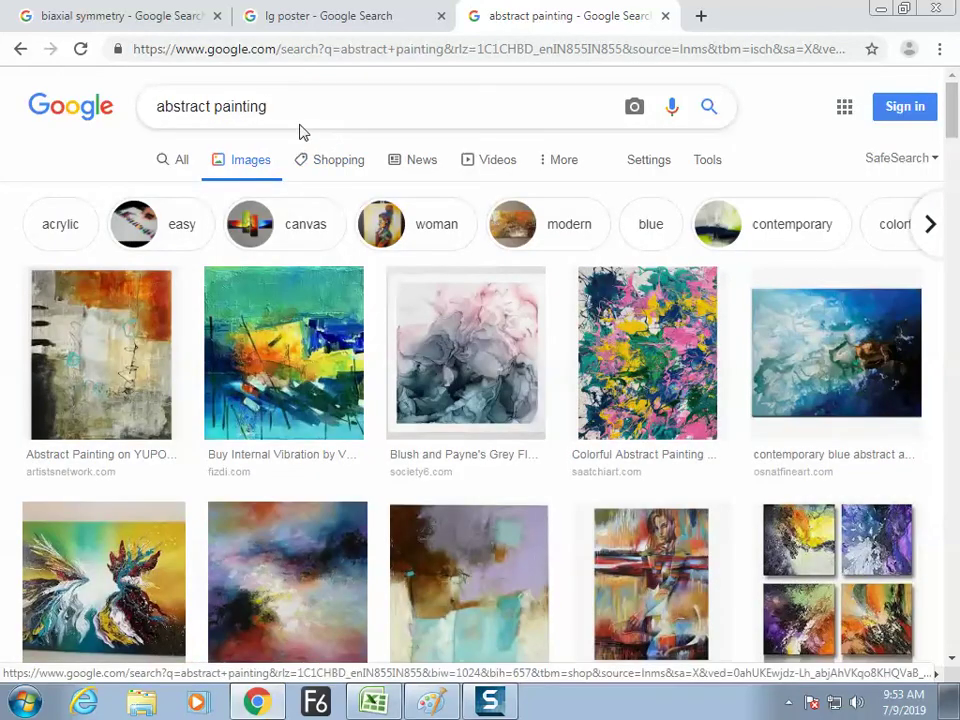
click(311, 116)
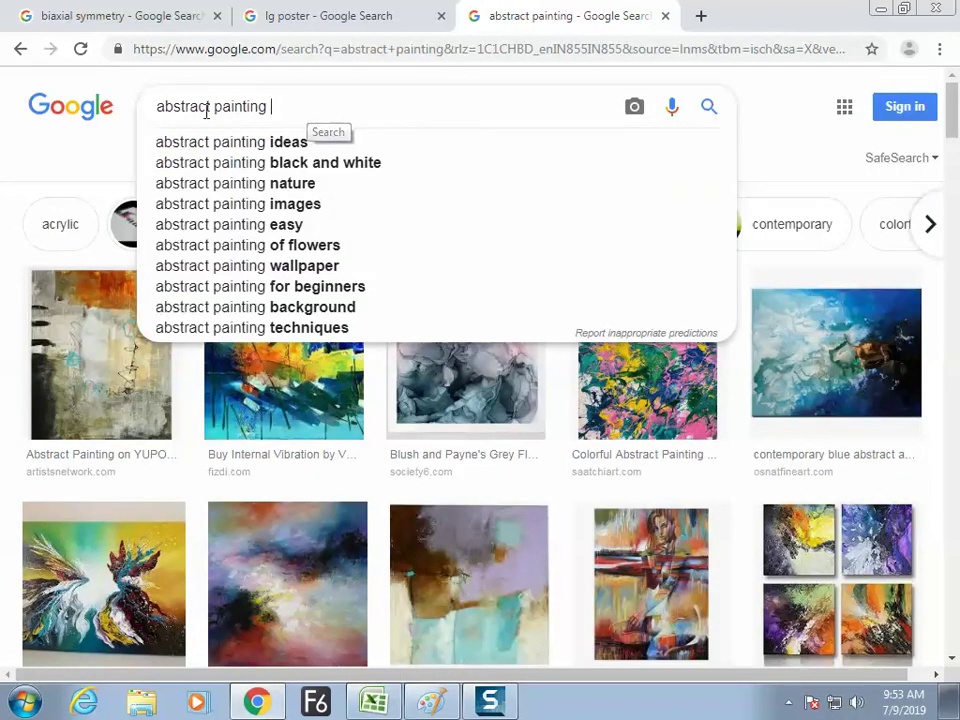
triple_click(401, 115)
text(film )
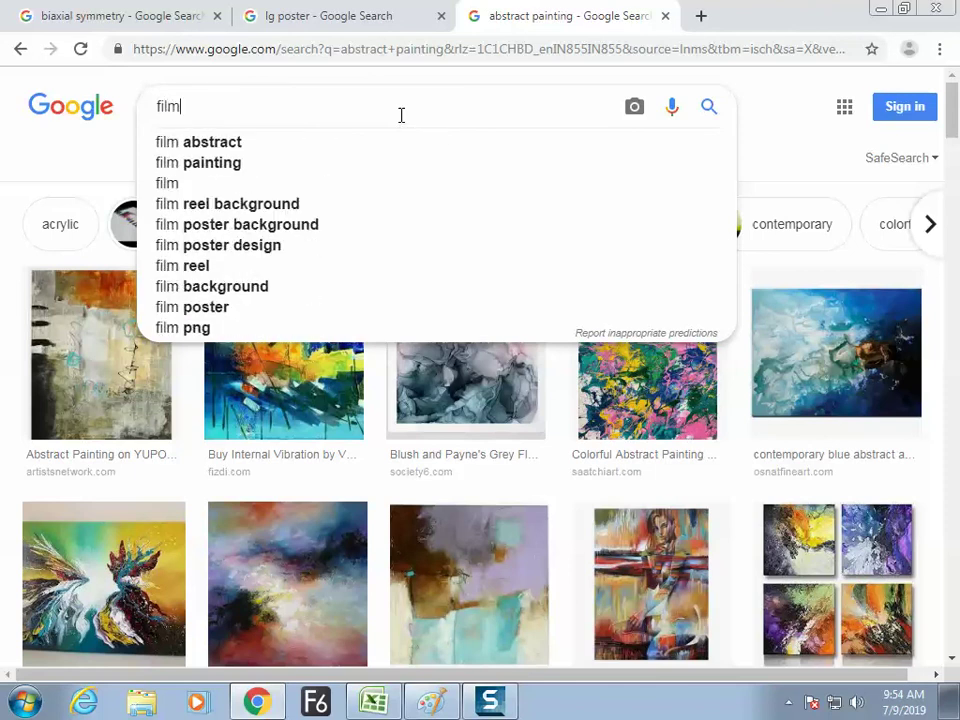
text(poster)
key(Return)
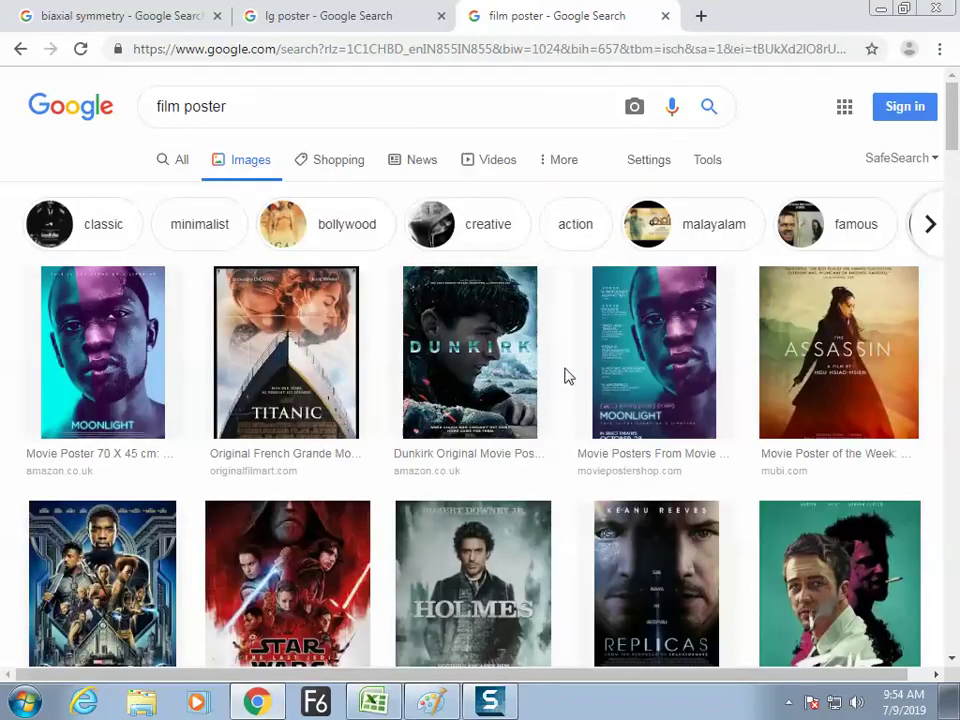
- Preview the Dunkirk poster, then the Venom poster, and return to Paint
click(430, 340)
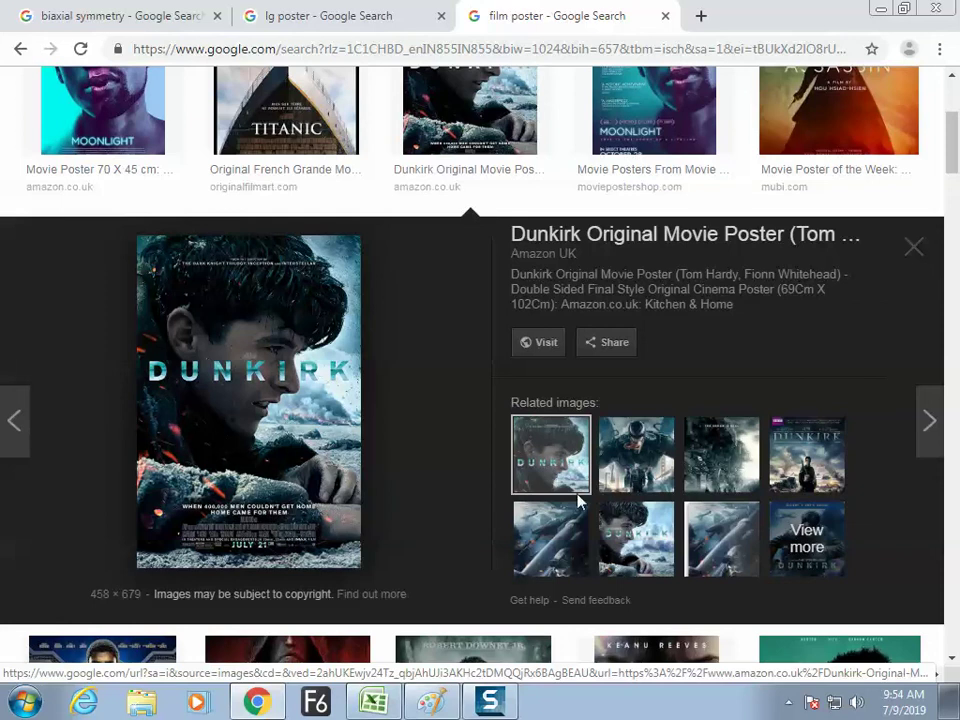
click(645, 465)
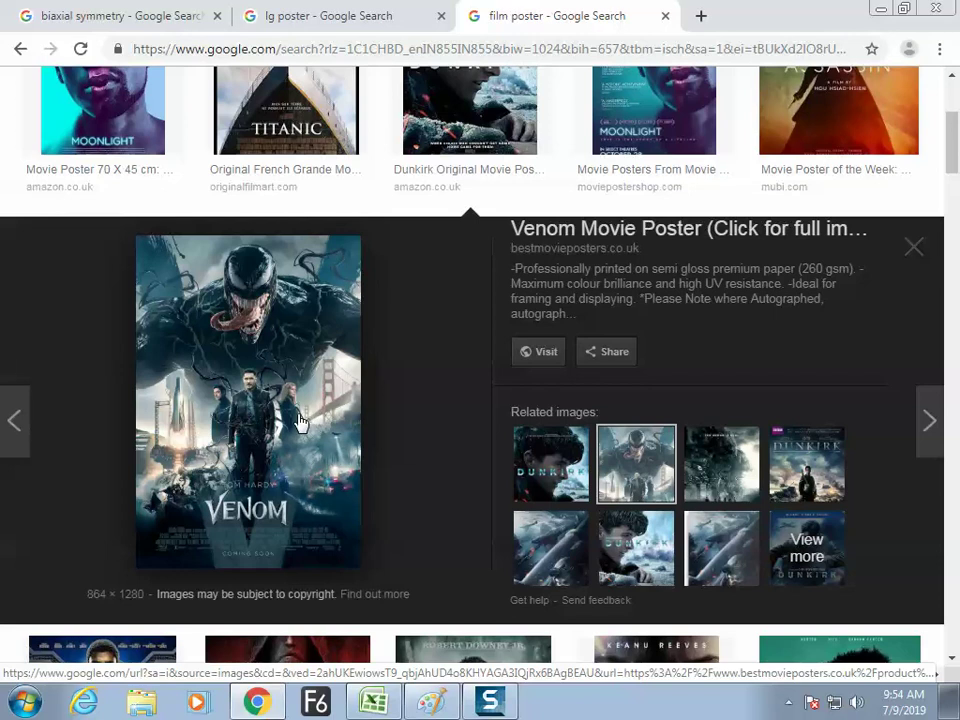
key(alt+Tab)
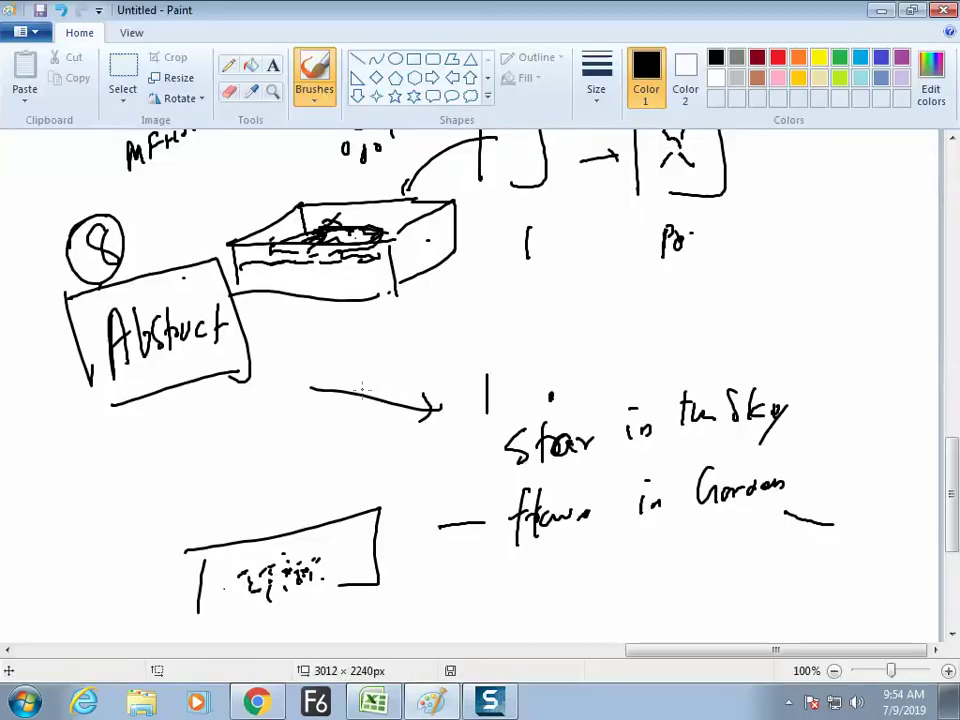
- View the 'rhythm' entry in cell B21 of the Excel design-rules sheet, then return to Paint
click(365, 704)
click(222, 583)
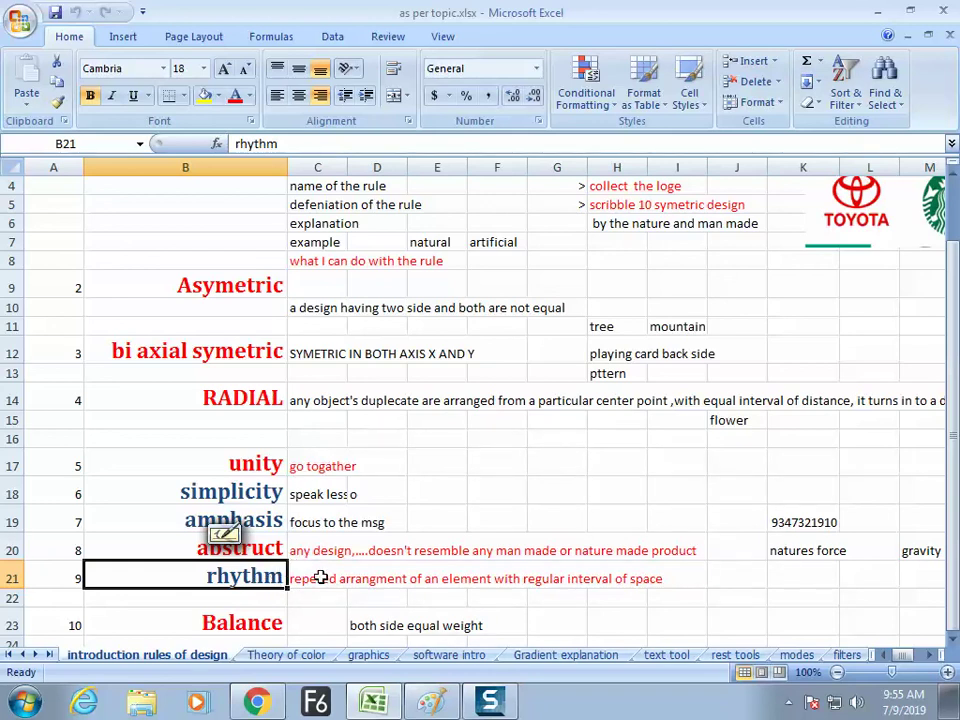
click(431, 703)
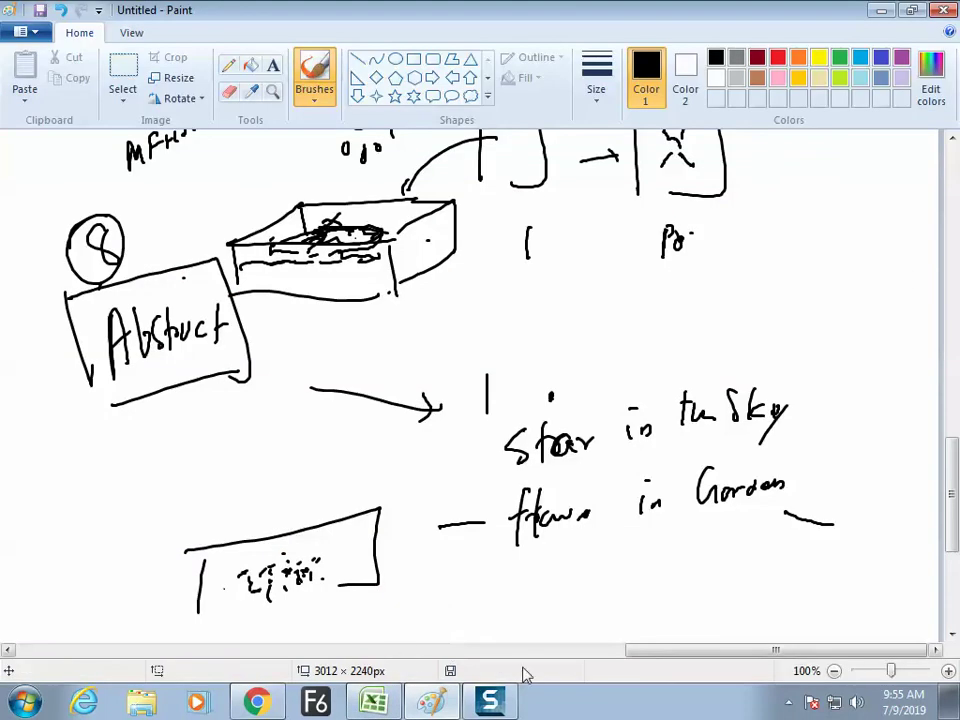
- Brush a row of four tall rectangles linked by dashes
drag(950, 450, 950, 514)
mouse_move(152, 398)
mouse_down()
mouse_move(153, 432)
mouse_move(213, 414)
mouse_move(245, 432)
mouse_up()
drag(283, 414, 318, 412)
drag(358, 386, 356, 428)
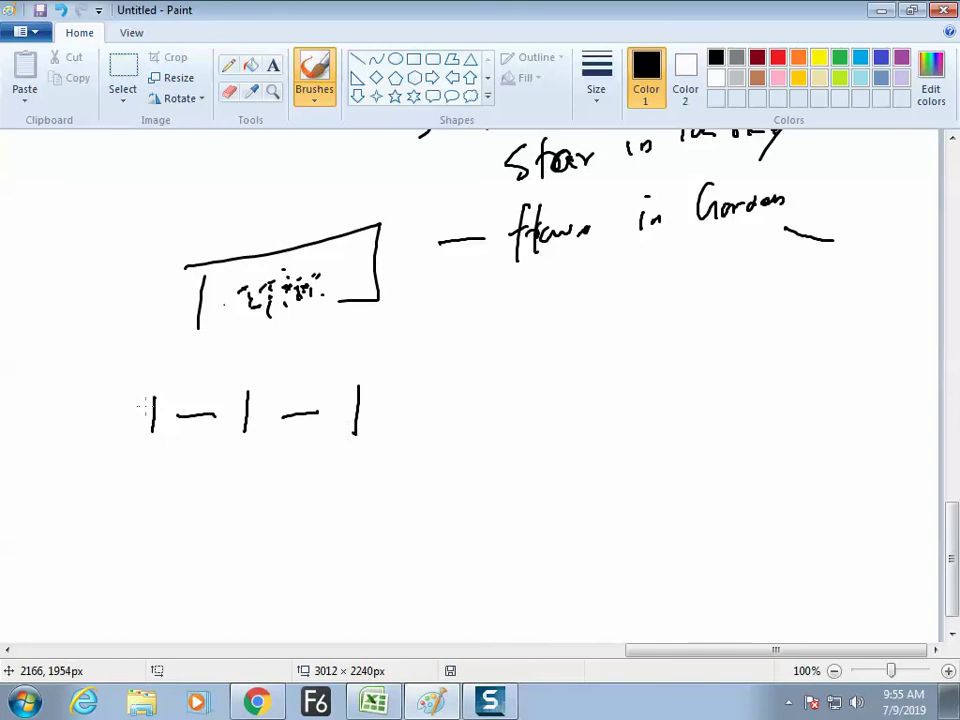
drag(136, 396, 158, 447)
mouse_move(244, 389)
mouse_down()
mouse_move(262, 438)
mouse_move(243, 443)
mouse_up()
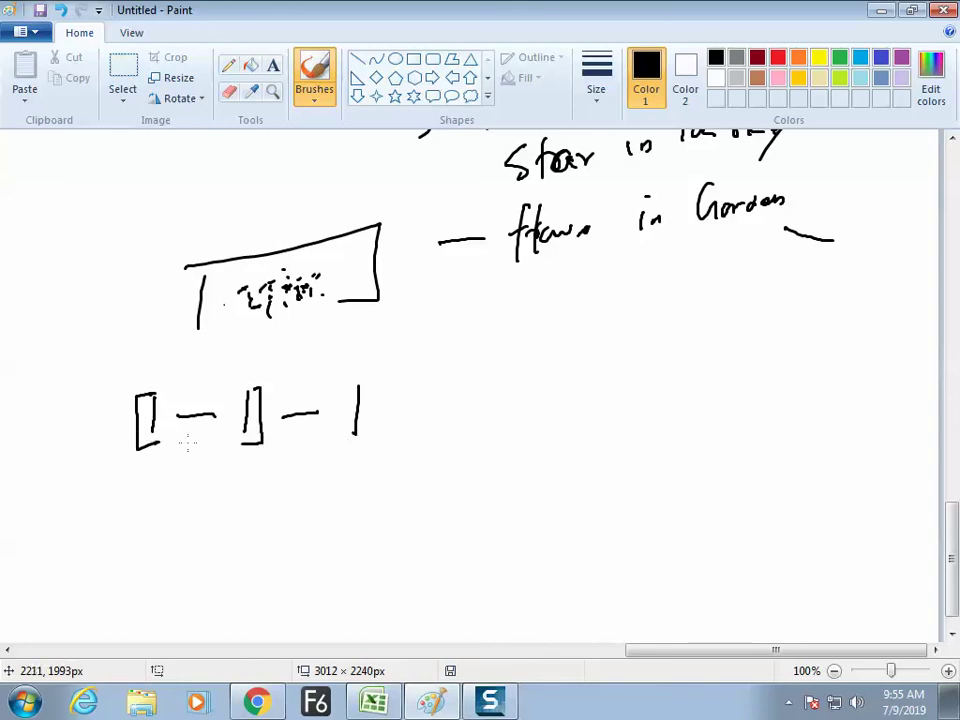
mouse_move(358, 386)
mouse_down()
mouse_move(370, 418)
mouse_move(364, 437)
mouse_move(428, 402)
mouse_up()
drag(461, 382, 460, 420)
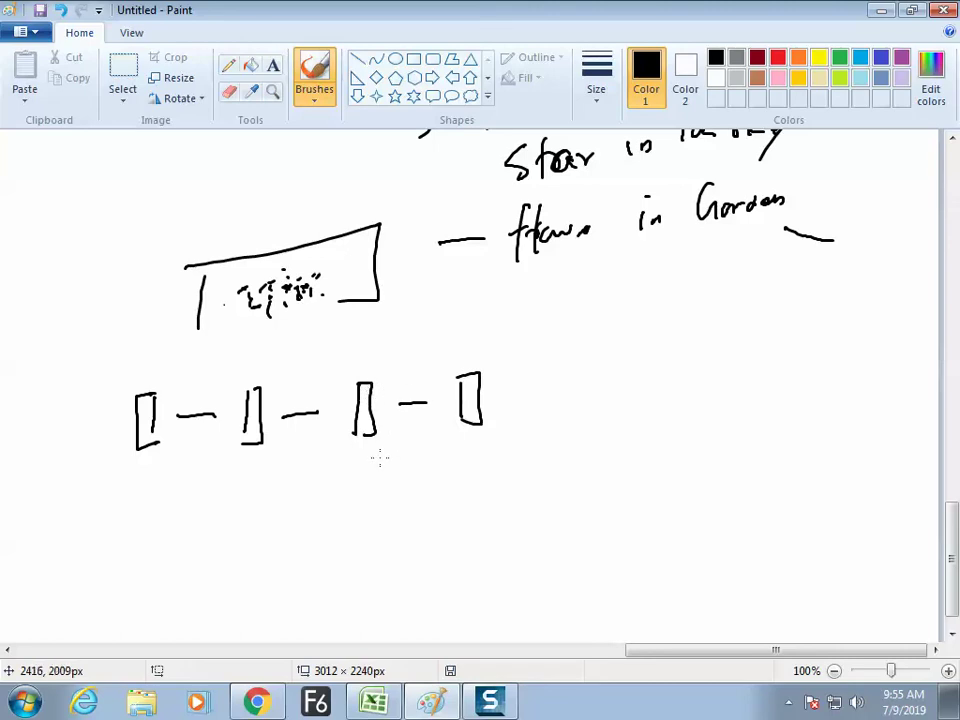
- Add a cluster of small loops, then write 'Rythm' below the row and circle it
drag(585, 466, 589, 471)
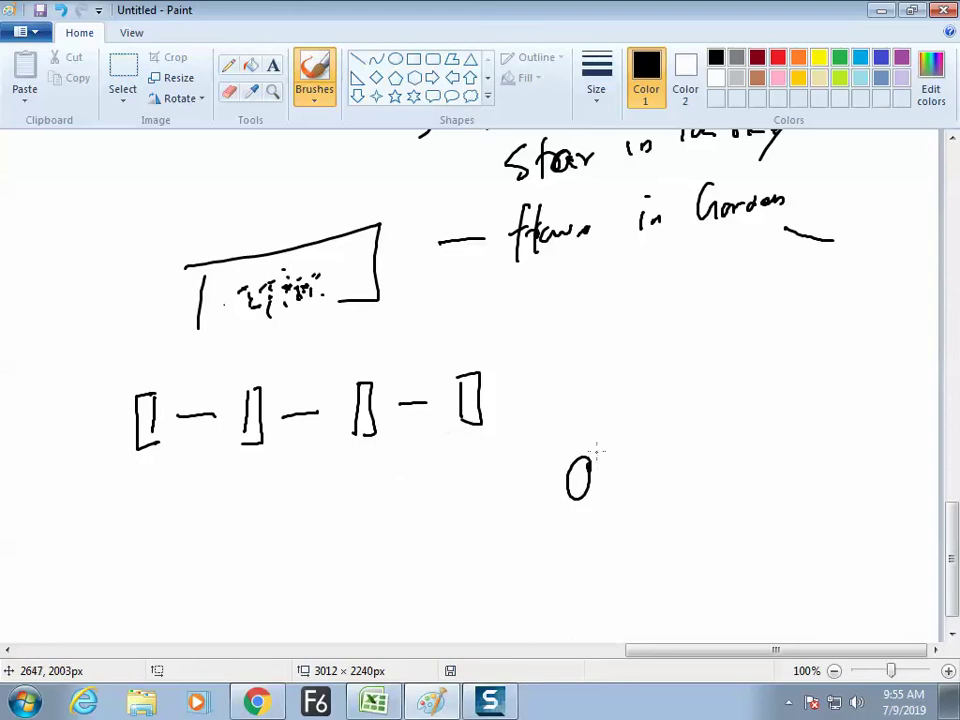
mouse_move(596, 462)
mouse_down()
mouse_move(613, 423)
mouse_move(582, 437)
mouse_move(613, 424)
mouse_move(617, 464)
mouse_move(597, 516)
mouse_move(567, 451)
mouse_move(625, 448)
mouse_move(636, 406)
mouse_move(602, 389)
mouse_move(651, 422)
mouse_move(640, 467)
mouse_up()
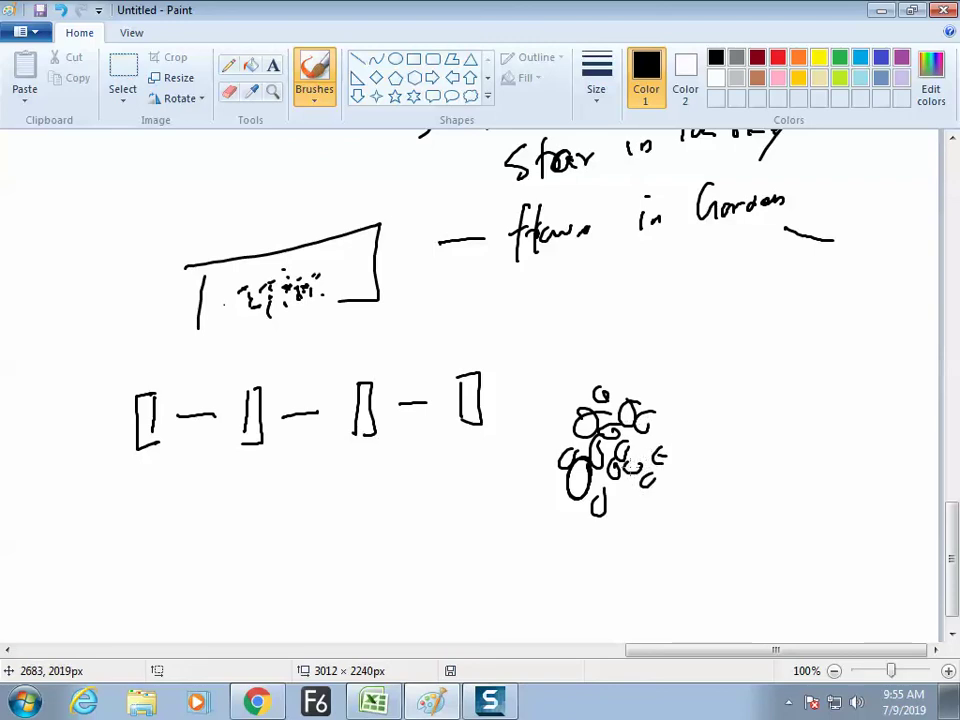
mouse_move(165, 503)
mouse_down()
mouse_move(165, 572)
mouse_move(200, 560)
mouse_up()
drag(208, 540, 201, 583)
mouse_move(216, 520)
mouse_down()
mouse_move(218, 576)
mouse_move(233, 526)
mouse_move(256, 525)
mouse_move(268, 540)
mouse_up()
mouse_move(272, 485)
mouse_down()
mouse_move(238, 594)
mouse_move(275, 486)
mouse_up()
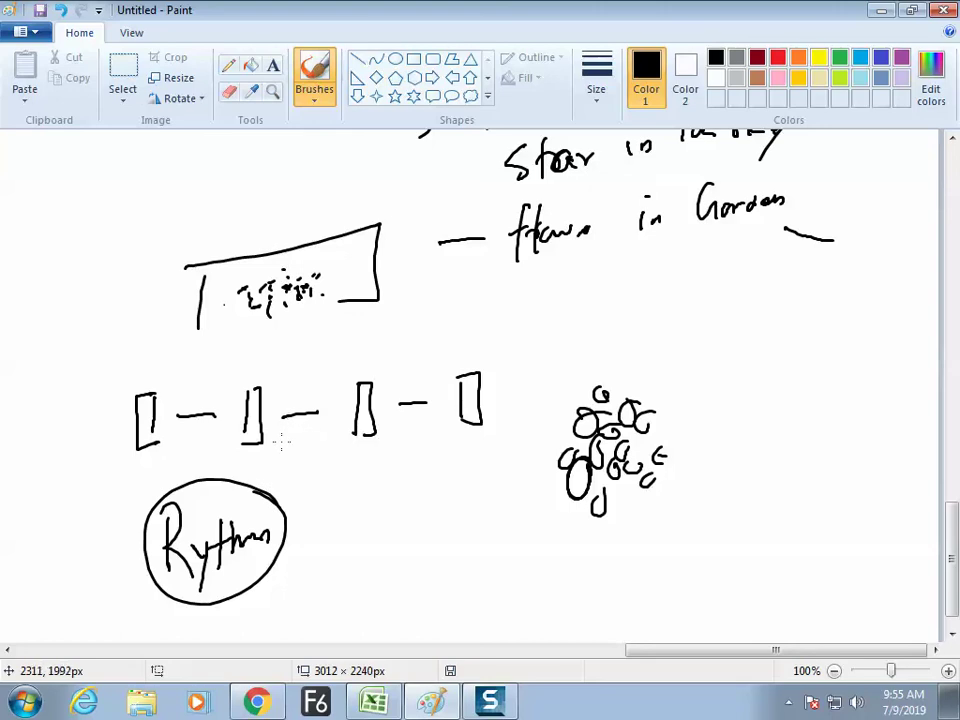
- In a new Chrome tab, search 'patten' and show the image results
click(374, 702)
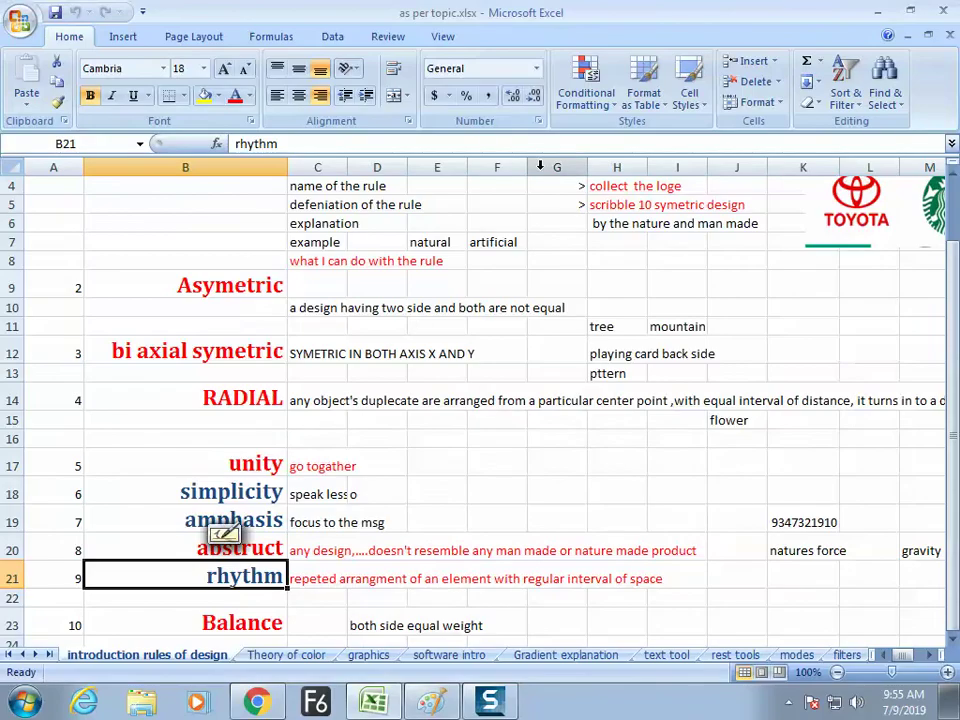
click(257, 702)
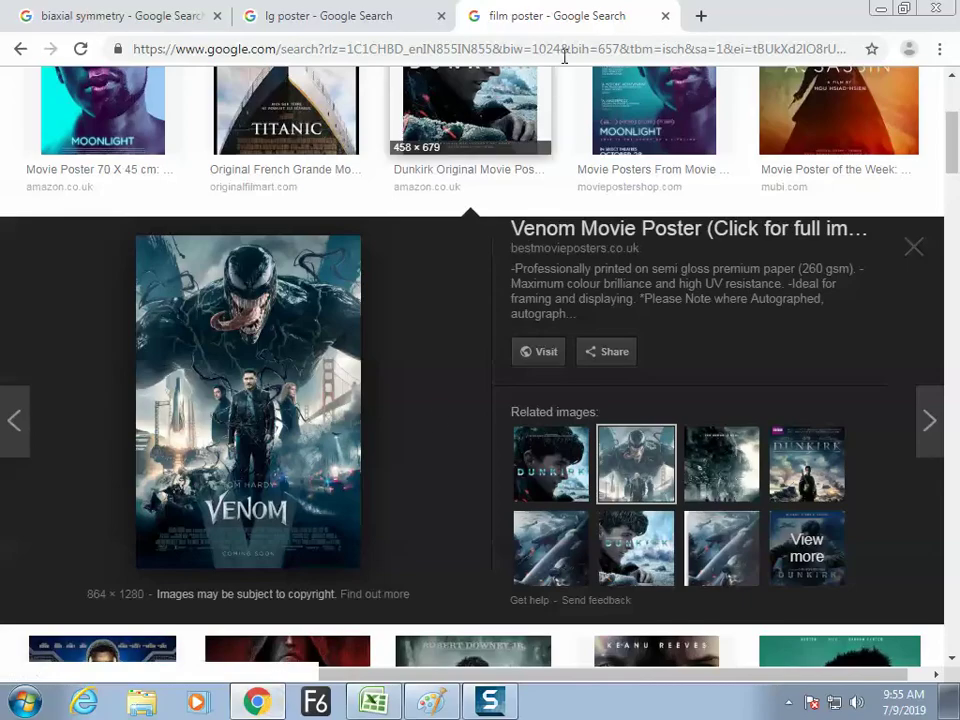
click(702, 16)
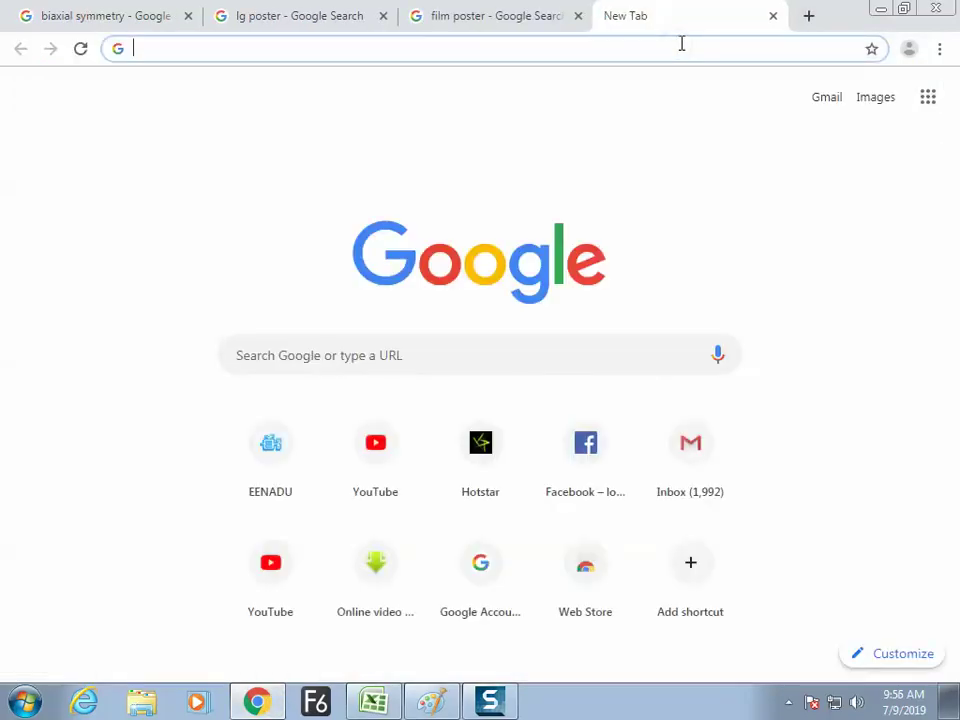
text(patten)
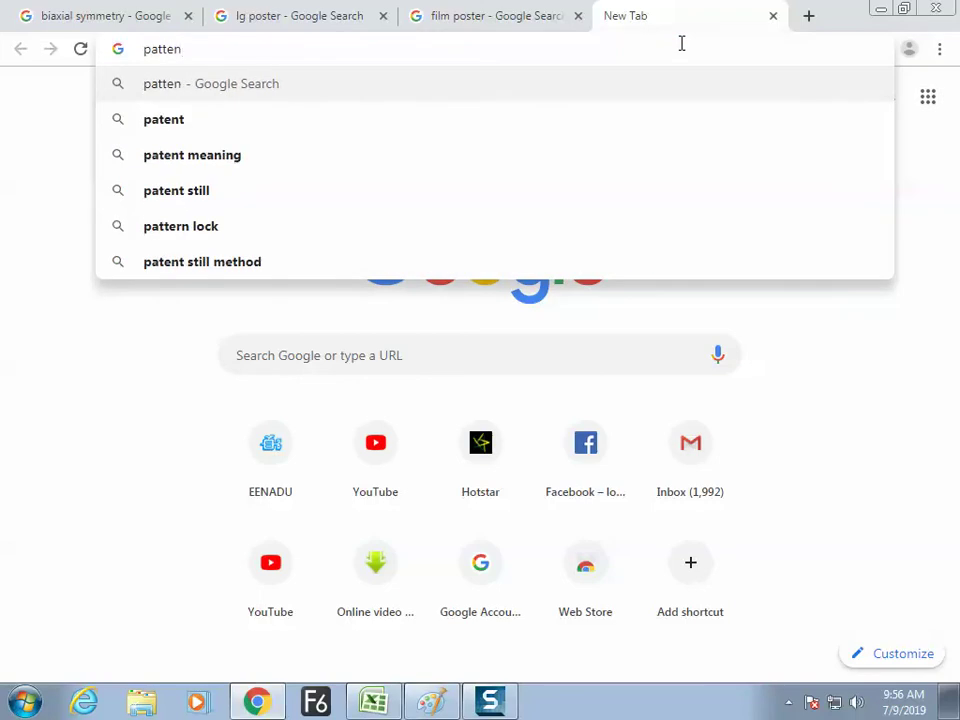
key(Return)
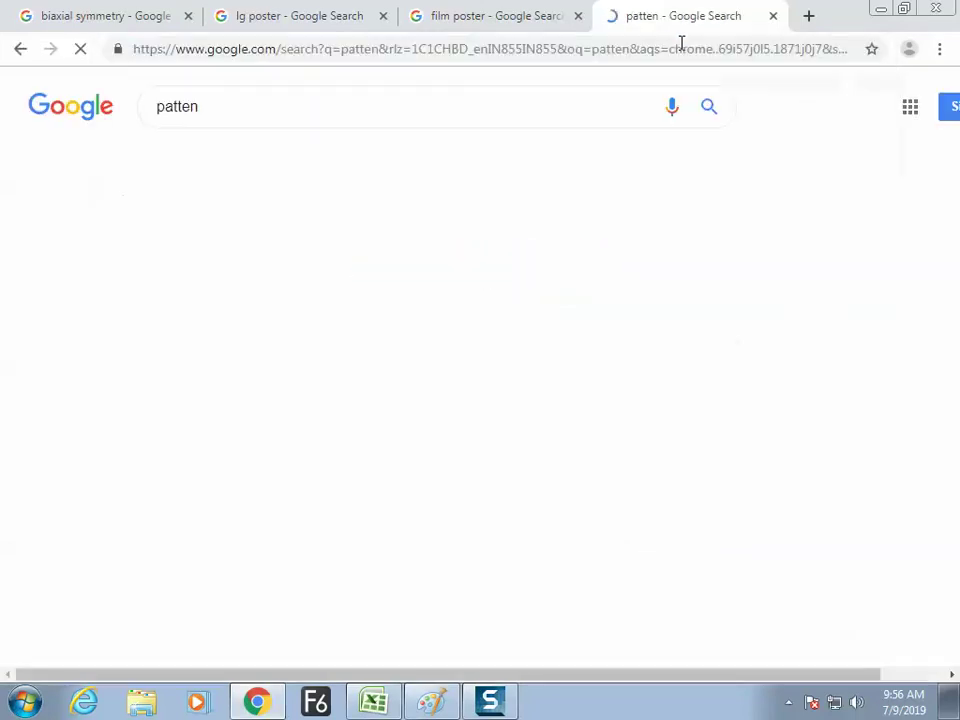
click(258, 167)
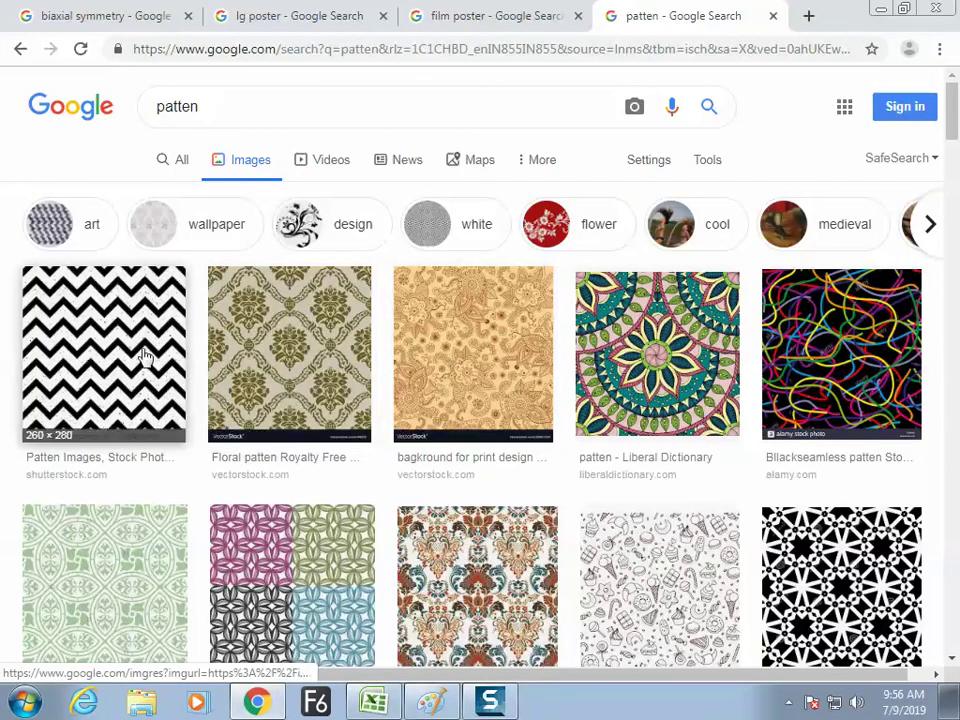
- Preview zigzag pattern images and the black-and-white star pattern, then return to Paint
click(120, 400)
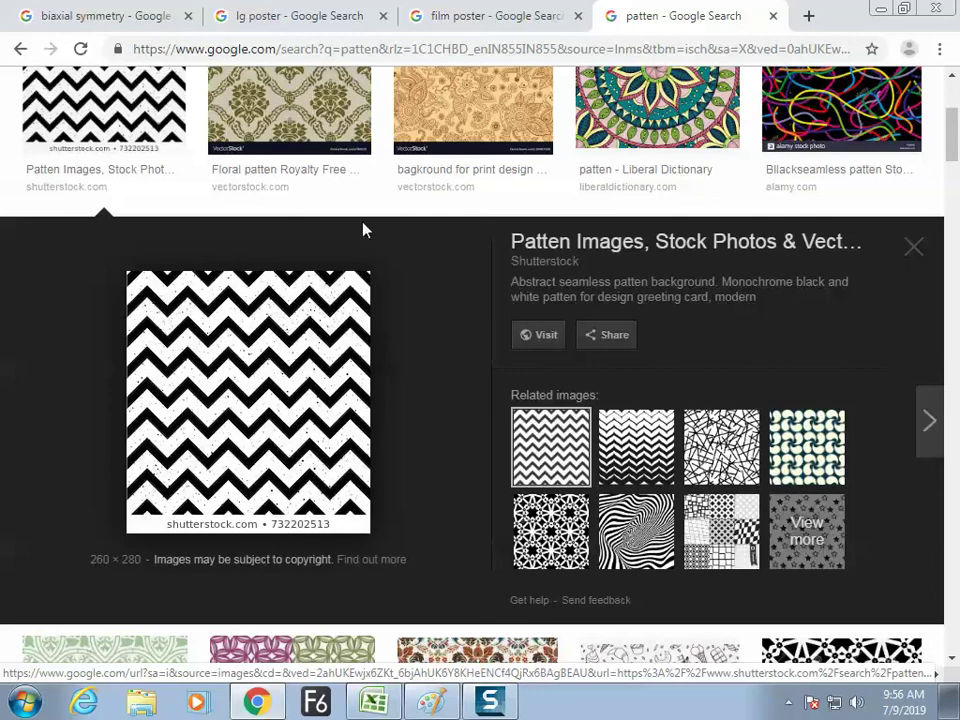
click(611, 455)
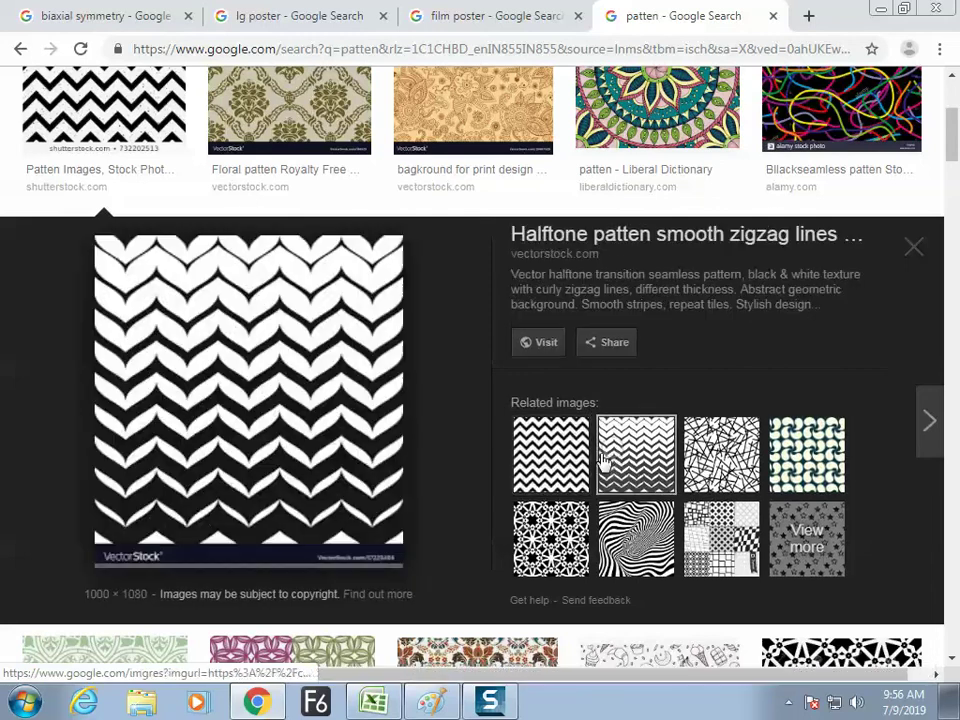
click(551, 455)
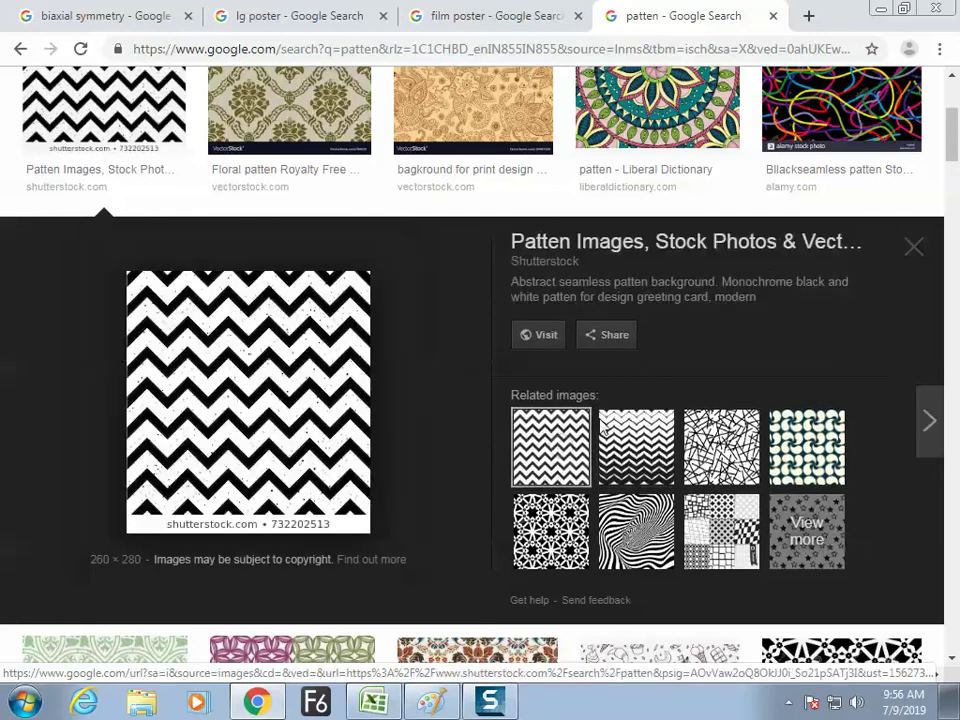
click(566, 540)
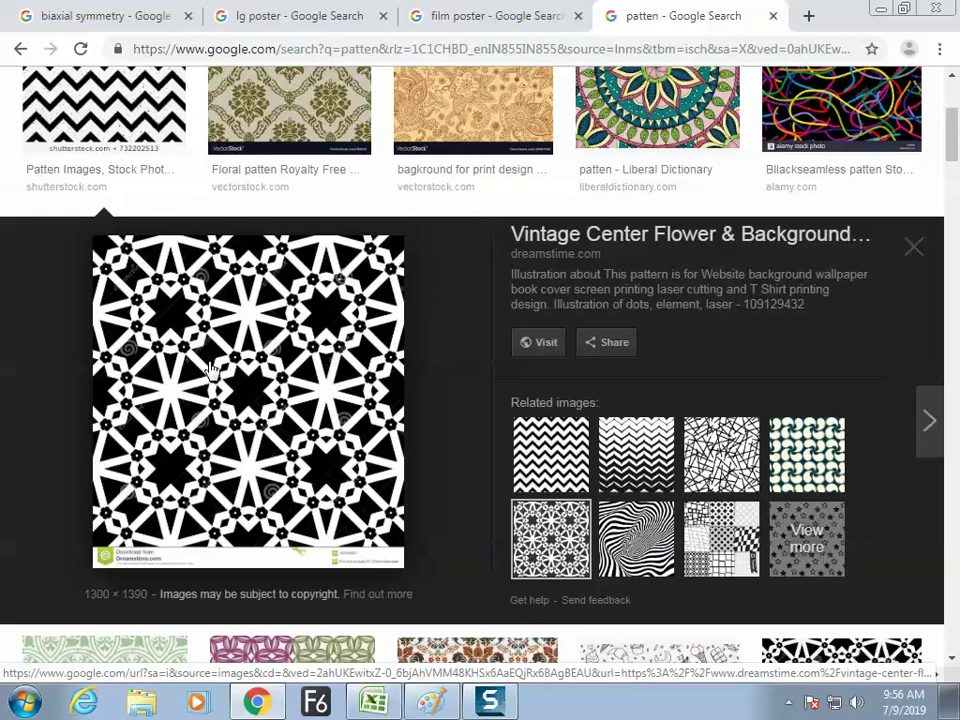
key(alt+Tab)
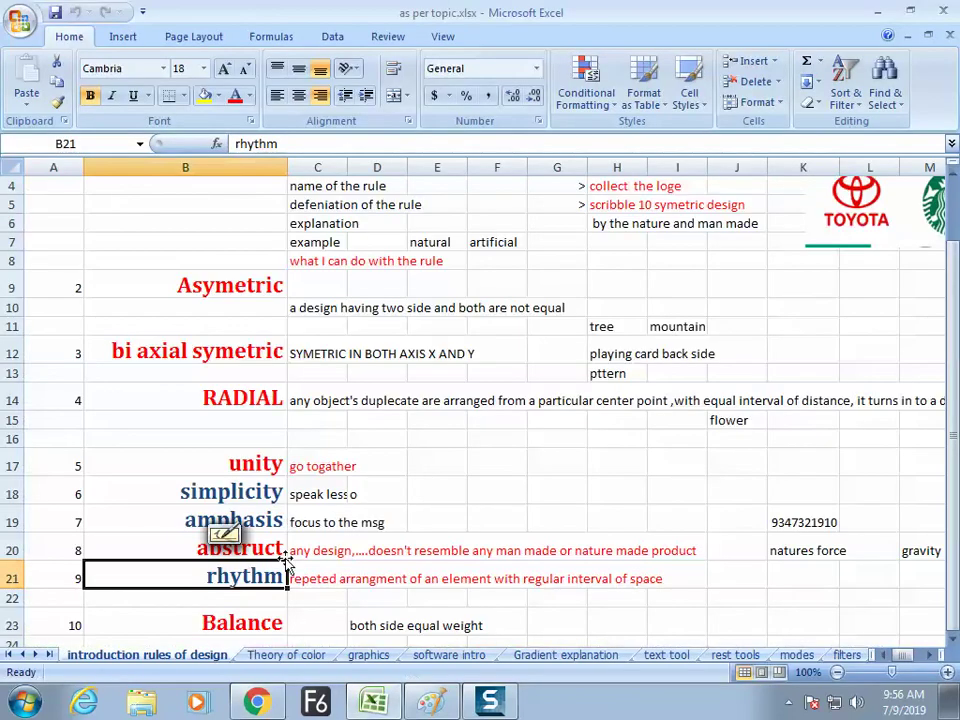
key(alt+Tab)
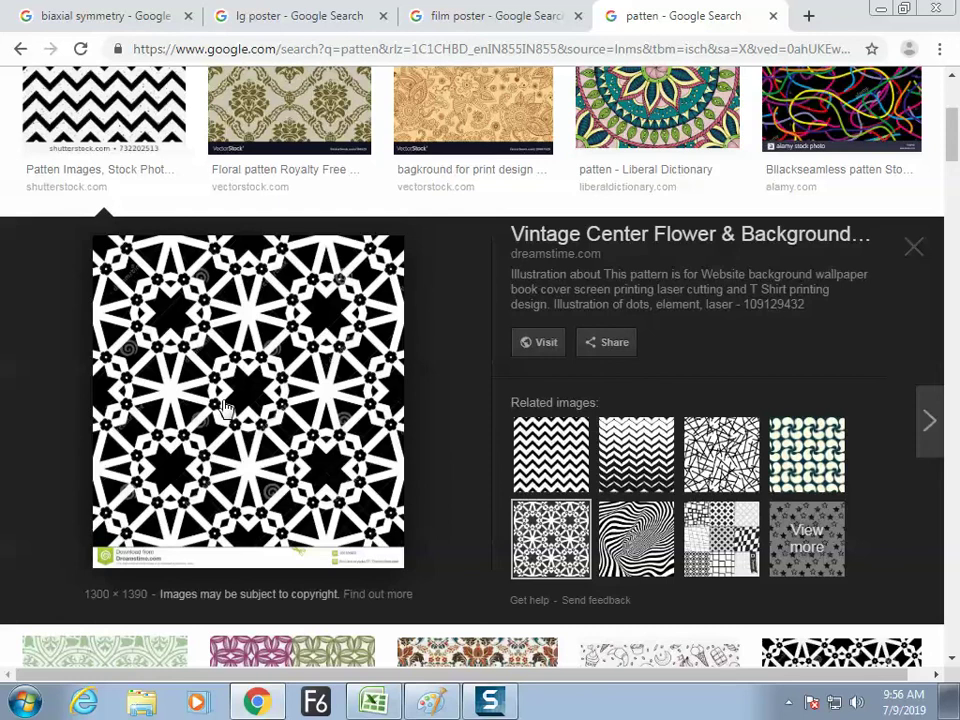
click(428, 704)
- Tick the circled Rythm, arrow it to a circled 'Pattern', and link that to a tiled-box sketch
drag(305, 518, 342, 493)
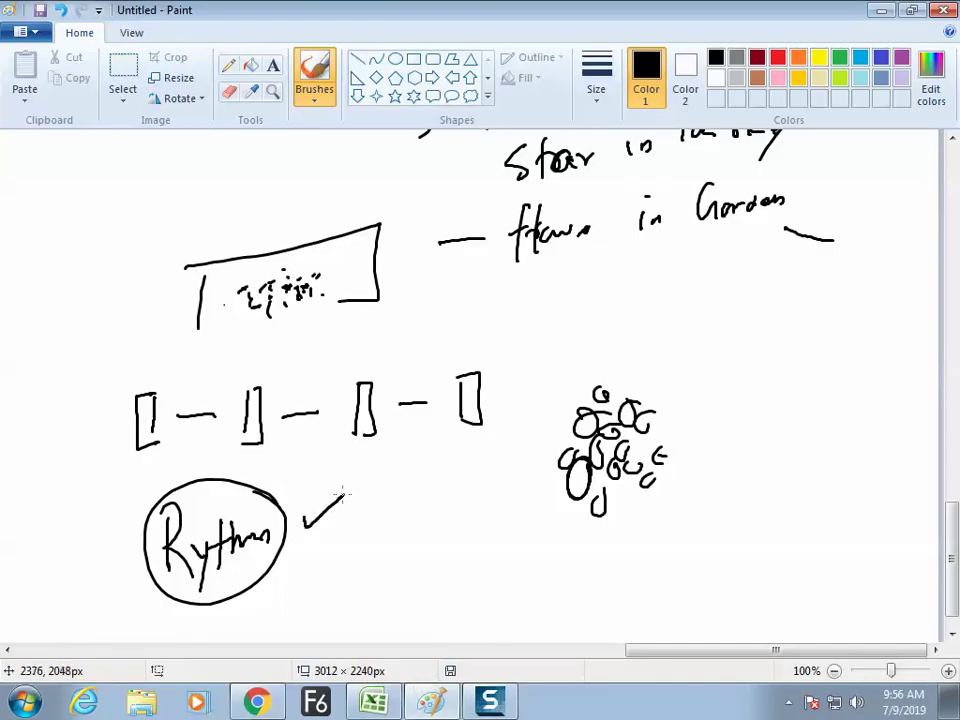
mouse_move(287, 463)
mouse_down()
mouse_move(279, 500)
mouse_move(348, 562)
mouse_up()
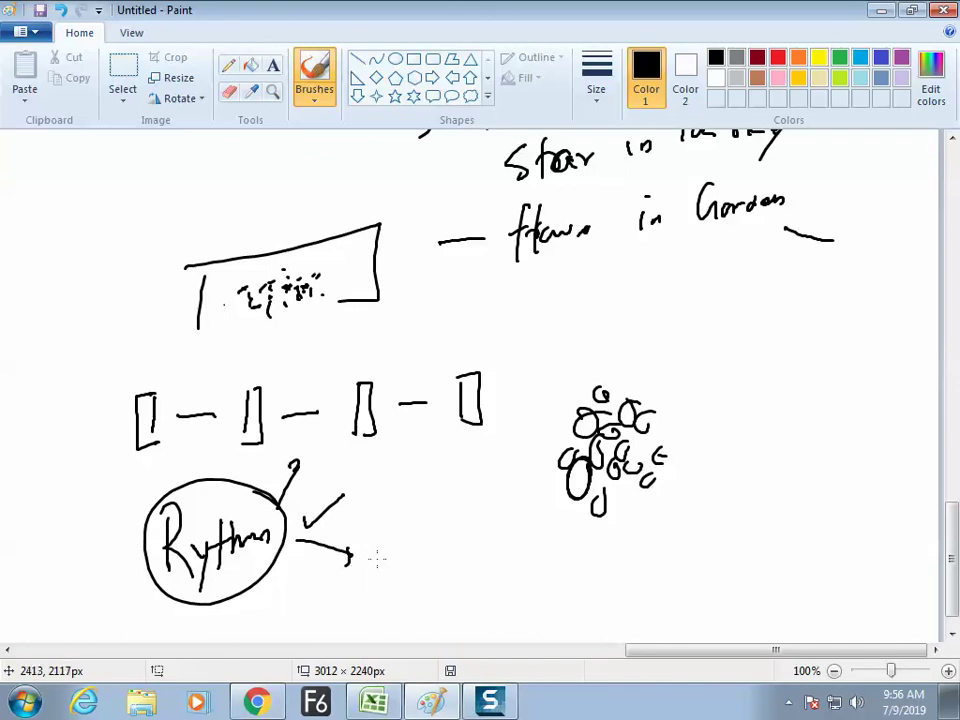
mouse_move(375, 540)
mouse_down()
mouse_move(378, 562)
mouse_move(400, 530)
mouse_move(399, 555)
mouse_move(430, 553)
mouse_up()
mouse_move(410, 512)
mouse_down()
mouse_move(357, 591)
mouse_move(439, 553)
mouse_move(440, 518)
mouse_up()
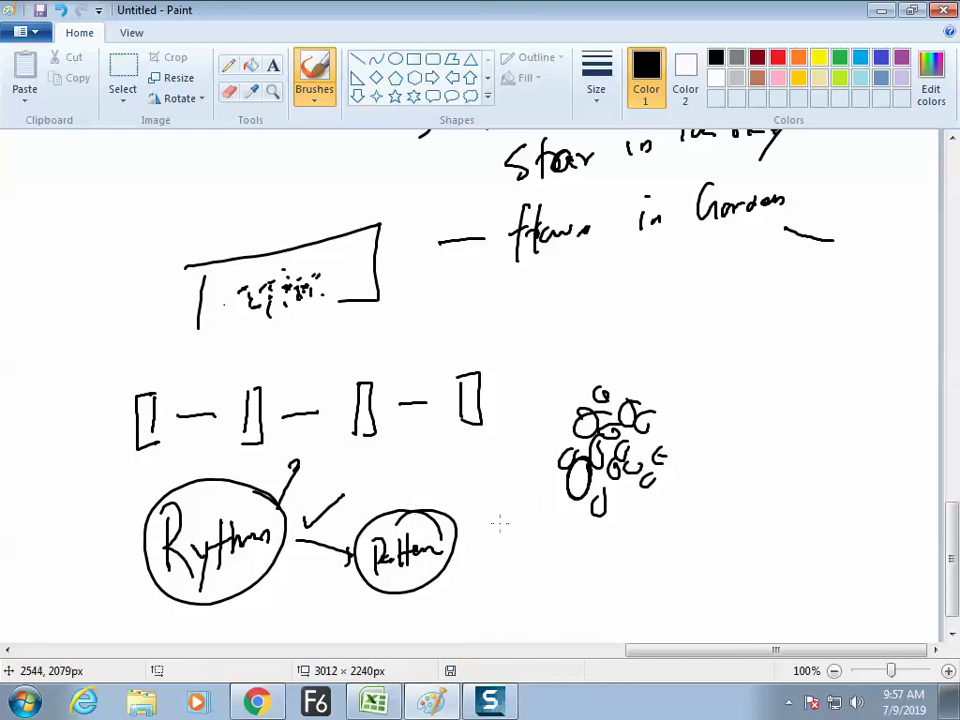
mouse_move(541, 563)
mouse_down()
mouse_move(537, 598)
mouse_move(580, 558)
mouse_move(586, 606)
mouse_move(557, 587)
mouse_move(607, 605)
mouse_move(633, 553)
mouse_move(624, 612)
mouse_move(622, 583)
mouse_move(625, 597)
mouse_move(656, 585)
mouse_move(662, 537)
mouse_move(677, 580)
mouse_up()
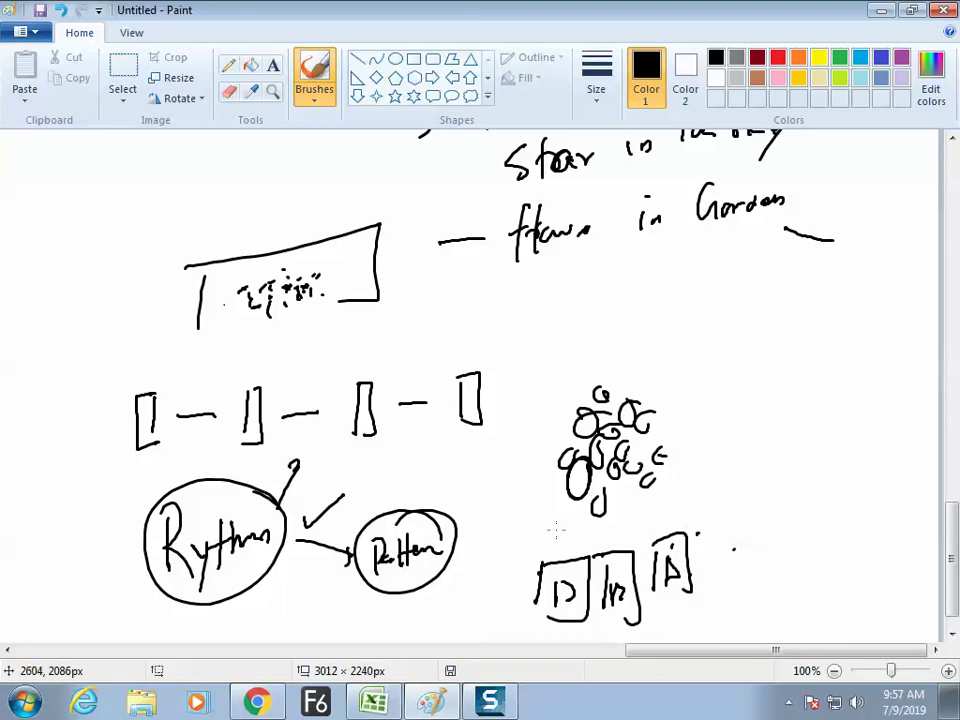
mouse_move(330, 484)
mouse_down()
mouse_move(485, 488)
mouse_move(541, 548)
mouse_up()
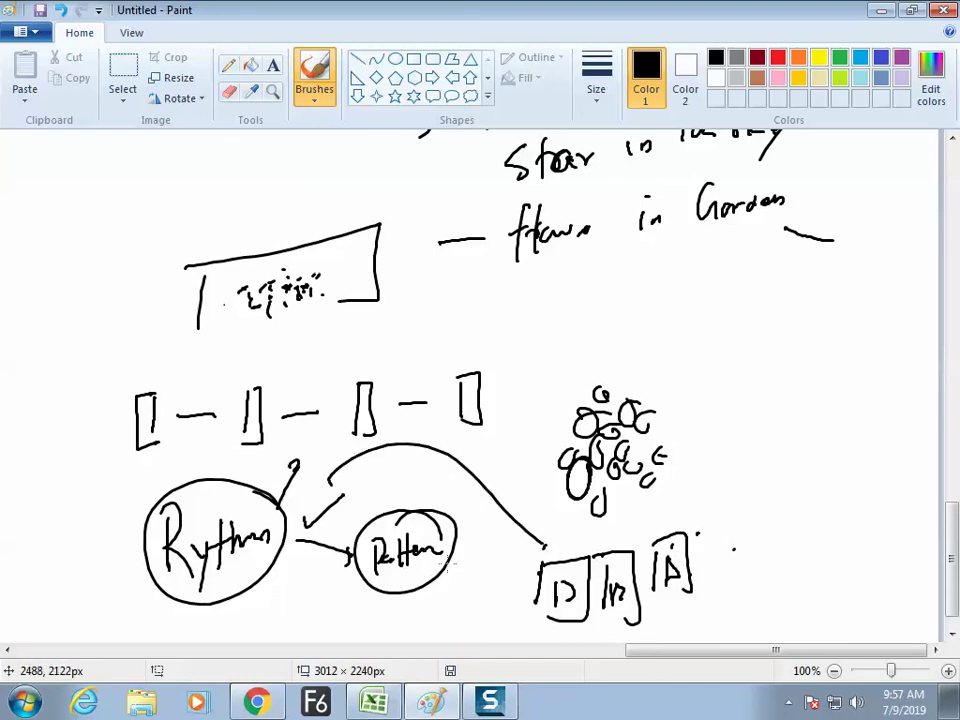
- Switch to the Excel notes and select the rule 10 'Balance' entry in B23
key(alt+Tab)
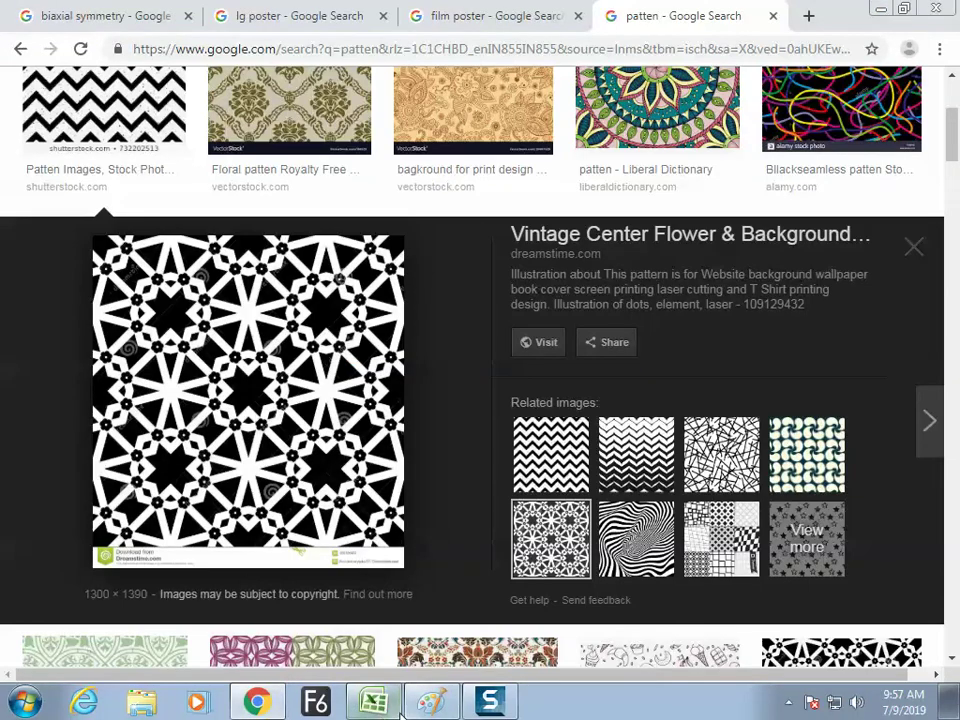
key(alt+Tab)
click(236, 630)
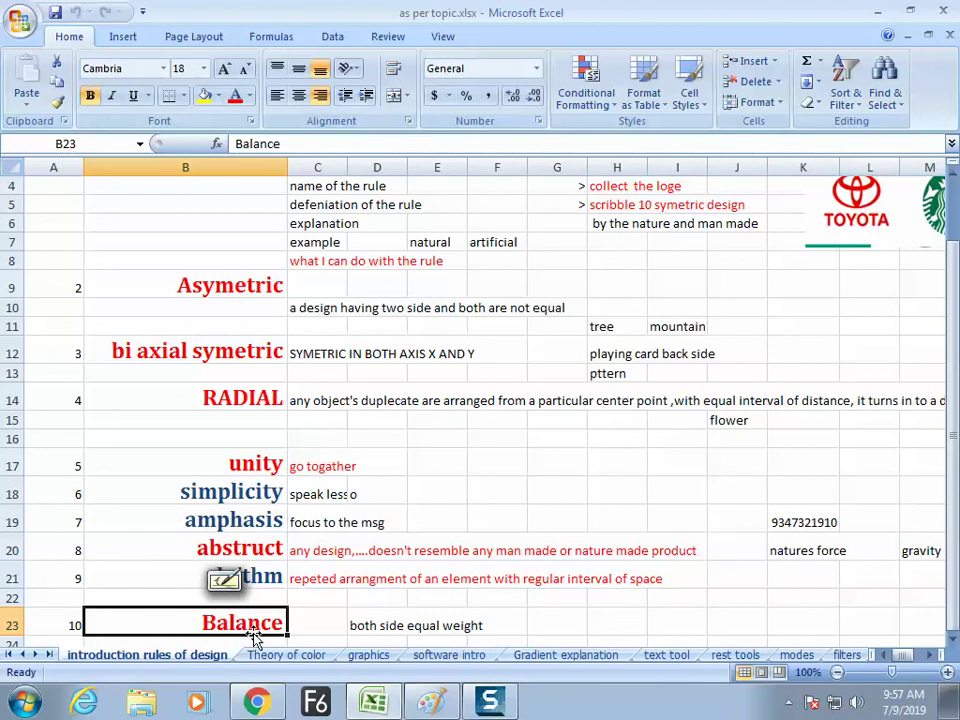
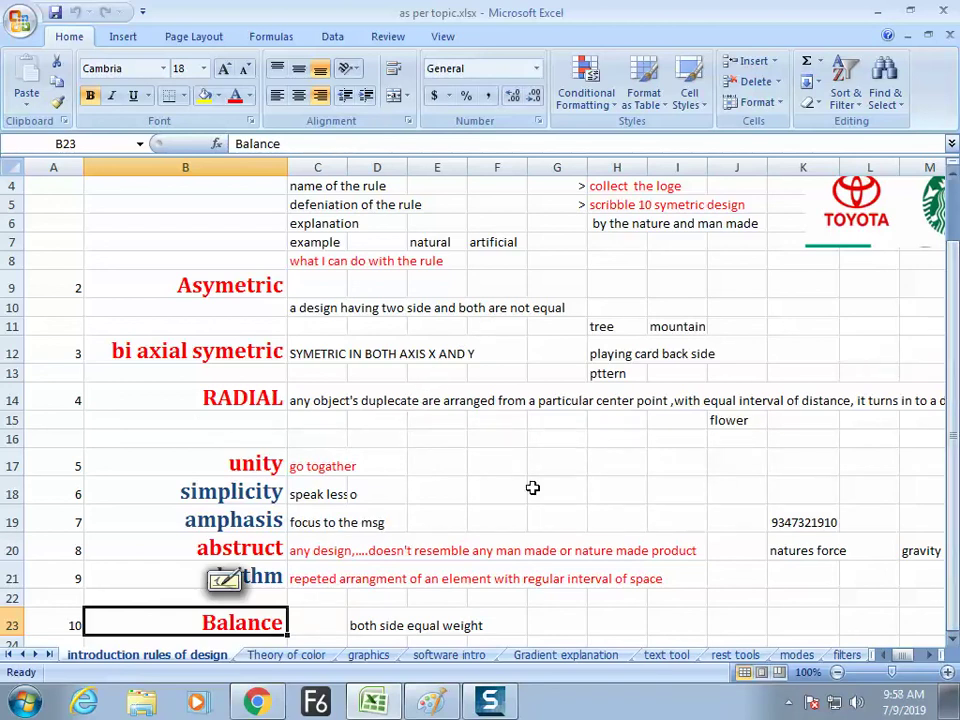
- Select the cell beside the Balance rule, then bring the Paint whiteboard to the front
click(385, 643)
click(392, 624)
key(alt+Tab)
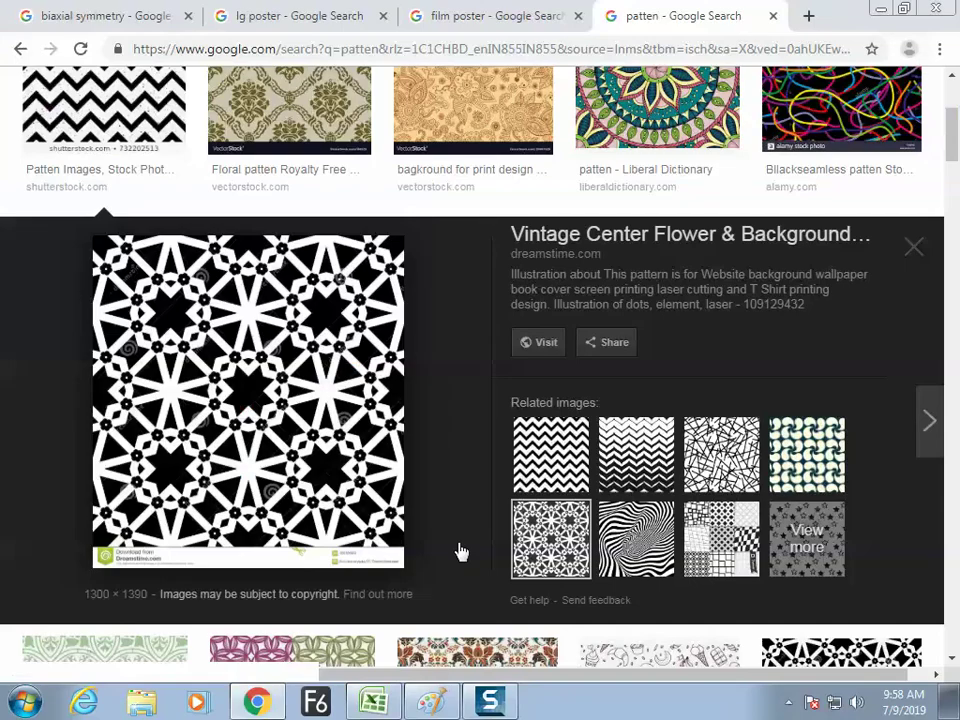
click(431, 702)
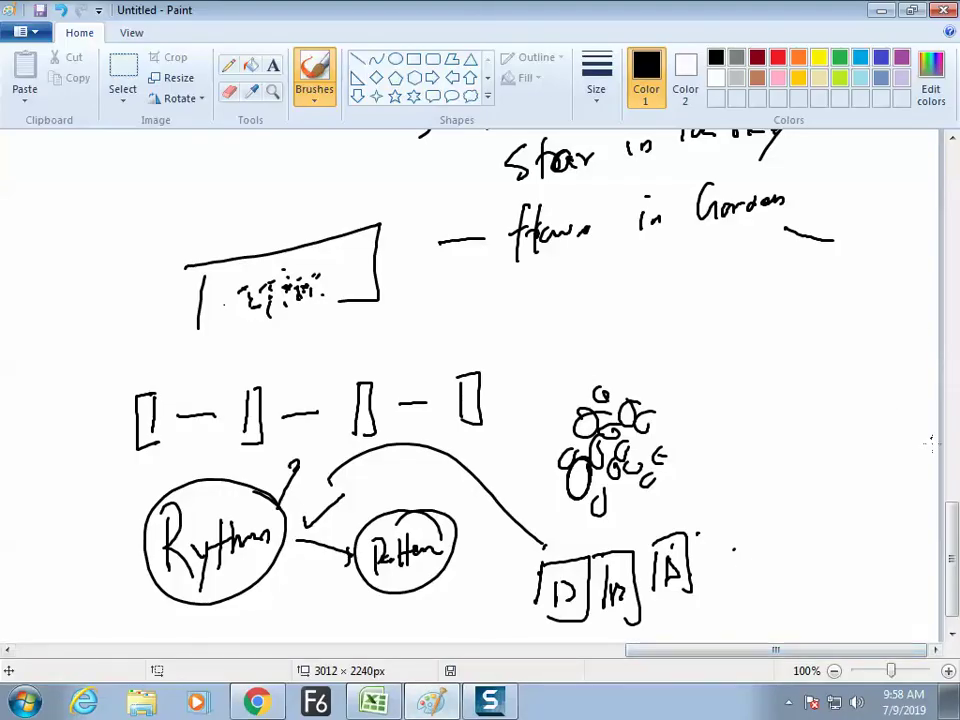
- Sketch a balance scale with hanging pans, a centre post and a weight in each pan
drag(812, 651, 489, 645)
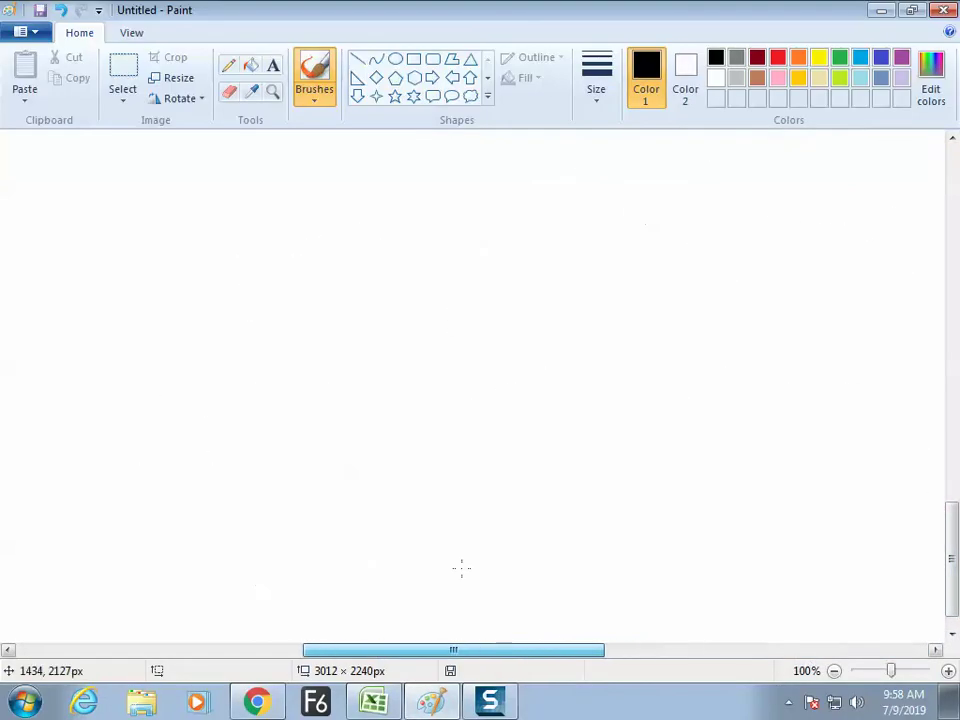
mouse_move(260, 292)
mouse_down()
mouse_move(525, 273)
mouse_move(514, 376)
mouse_move(524, 279)
mouse_move(550, 398)
mouse_move(532, 298)
mouse_move(538, 417)
mouse_move(508, 414)
mouse_move(527, 406)
mouse_move(261, 300)
mouse_move(277, 412)
mouse_up()
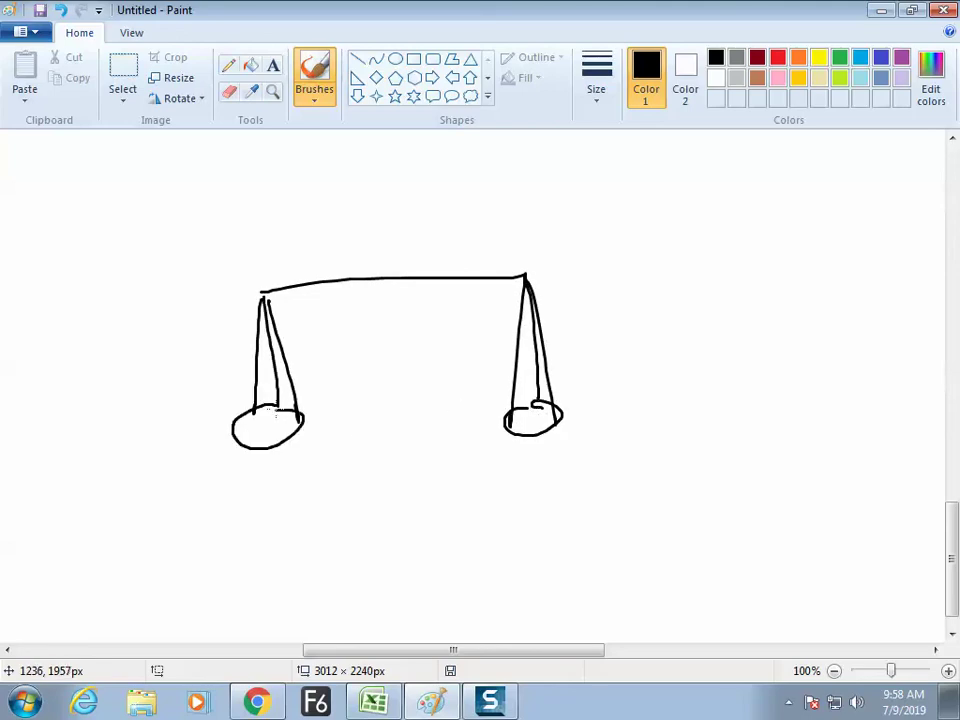
drag(530, 408, 537, 419)
drag(389, 277, 388, 244)
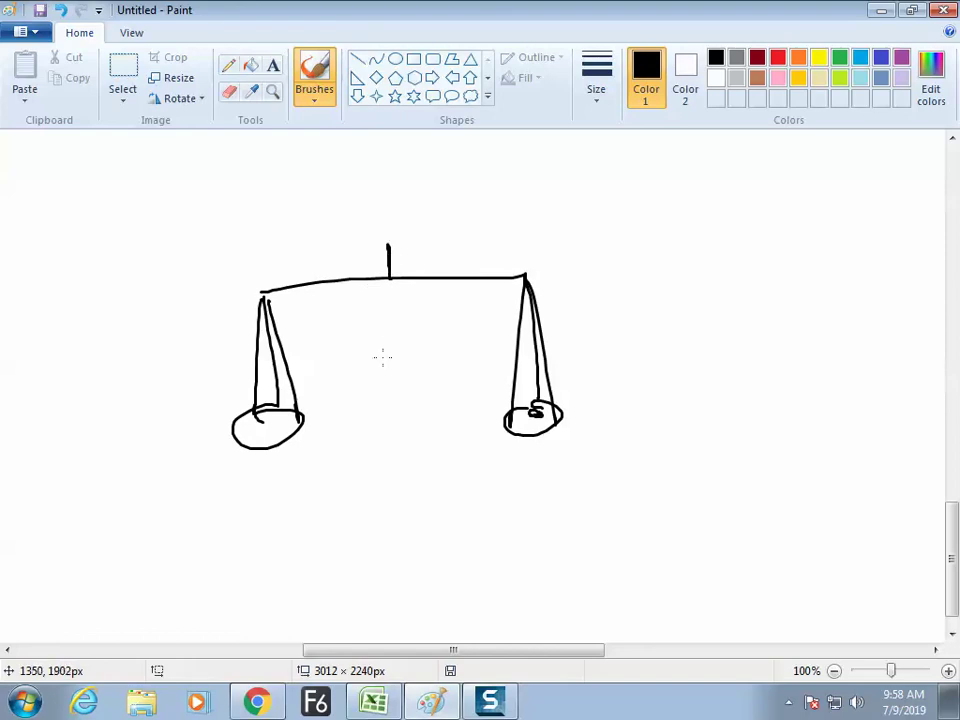
drag(265, 432, 274, 424)
drag(520, 421, 528, 419)
- Add a tilted arm with a loaded pan and weights, and tick the scale with a check mark
mouse_move(492, 242)
mouse_down()
mouse_move(389, 288)
mouse_move(321, 349)
mouse_move(315, 513)
mouse_up()
mouse_move(320, 352)
mouse_down()
mouse_move(363, 515)
mouse_move(336, 500)
mouse_move(335, 510)
mouse_move(346, 508)
mouse_move(324, 480)
mouse_move(352, 505)
mouse_up()
mouse_move(490, 243)
mouse_down()
mouse_move(480, 383)
mouse_move(505, 358)
mouse_move(492, 350)
mouse_move(492, 359)
mouse_up()
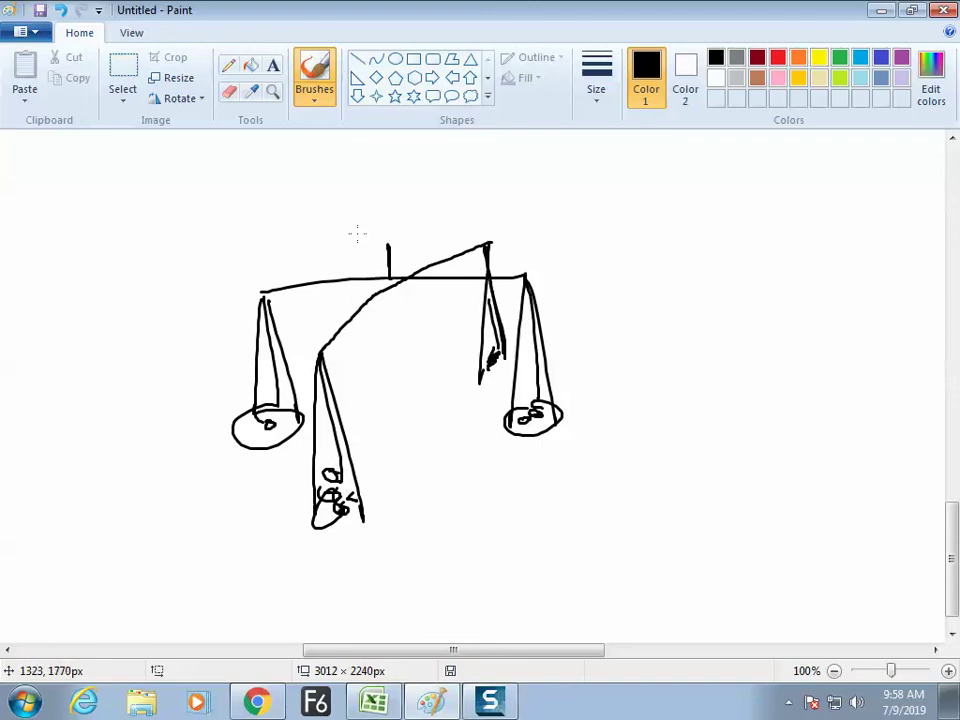
drag(353, 232, 405, 202)
- Write the heading 'Balance' above the scale
drag(424, 653, 483, 653)
mouse_move(373, 224)
mouse_down()
mouse_move(378, 174)
mouse_move(416, 195)
mouse_move(458, 177)
mouse_move(508, 198)
mouse_up()
drag(380, 237, 528, 220)
- Underline 'Balance' and draw a rectangular frame with an equals sign, split by a vertical line
drag(473, 343, 483, 456)
mouse_move(460, 343)
mouse_down()
mouse_move(714, 311)
mouse_move(716, 456)
mouse_up()
drag(474, 466, 732, 453)
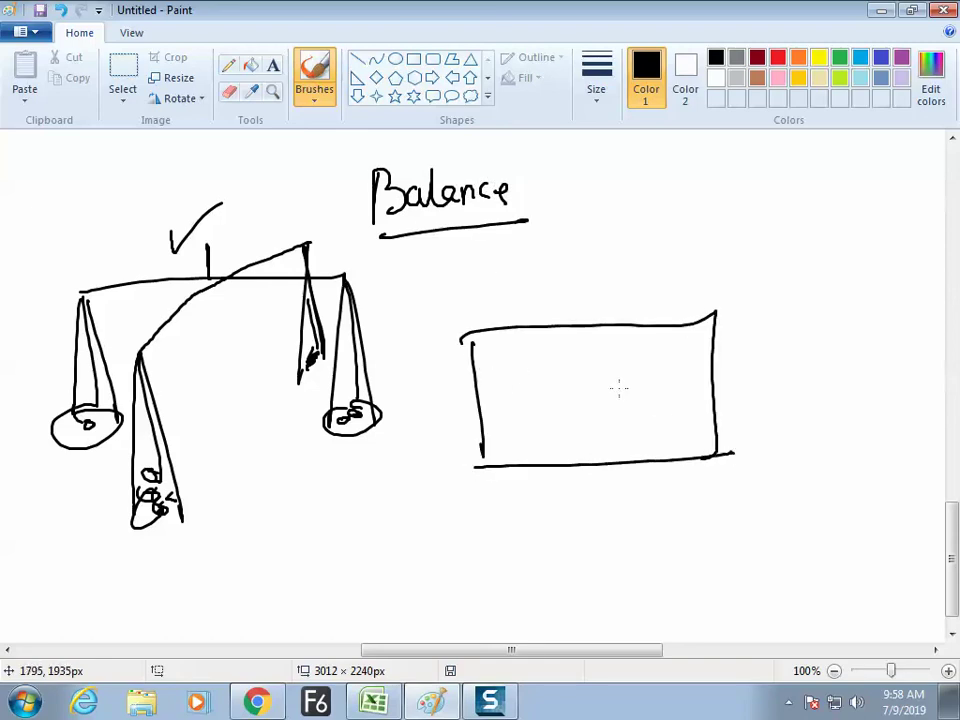
mouse_move(648, 408)
mouse_down()
mouse_move(686, 405)
mouse_move(687, 417)
mouse_up()
drag(595, 294, 597, 489)
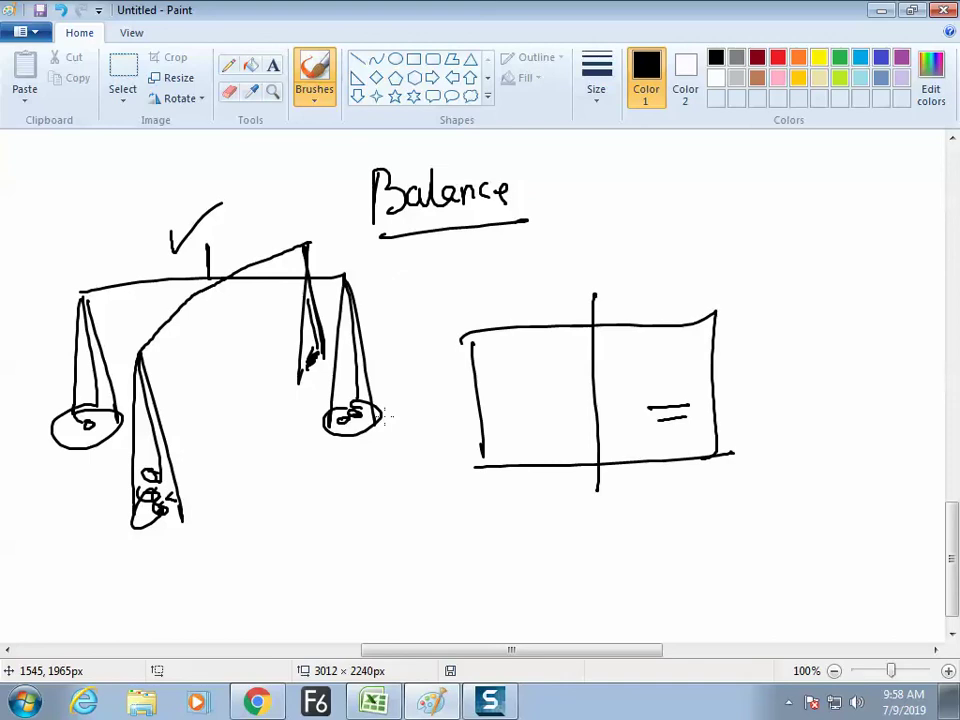
- Draw a circle in the frame's left half and a figure in the right half, undoing a stray slash
mouse_move(550, 362)
mouse_down()
mouse_move(510, 387)
mouse_move(520, 421)
mouse_move(546, 417)
mouse_move(556, 366)
mouse_up()
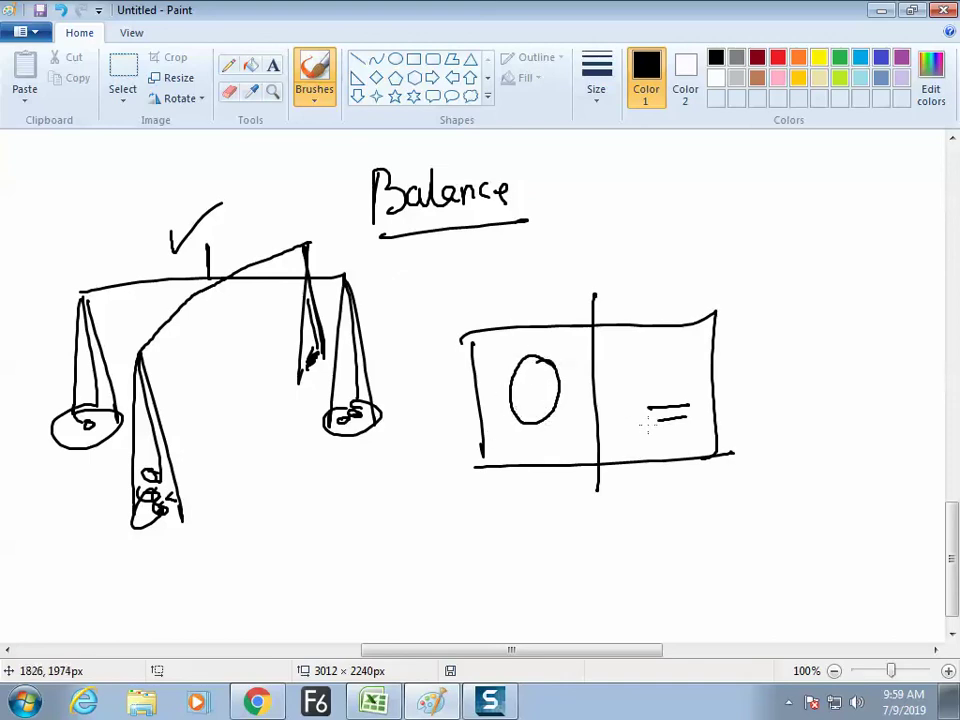
drag(675, 418, 688, 417)
drag(686, 337, 660, 372)
mouse_move(672, 340)
mouse_down()
mouse_move(672, 388)
mouse_move(693, 336)
mouse_move(703, 375)
mouse_up()
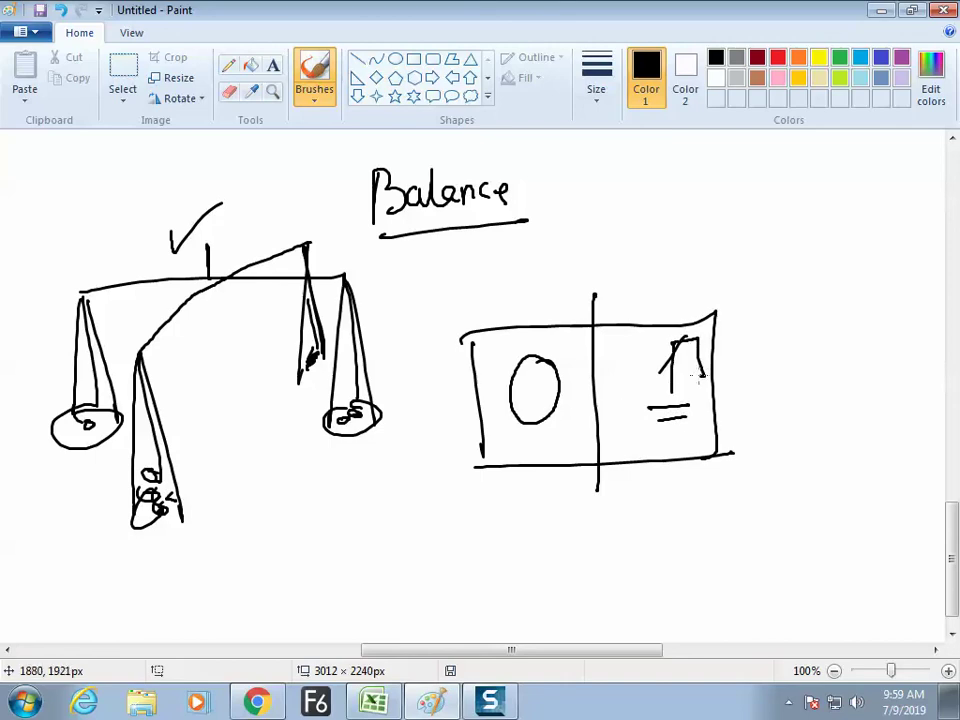
drag(628, 326, 533, 469)
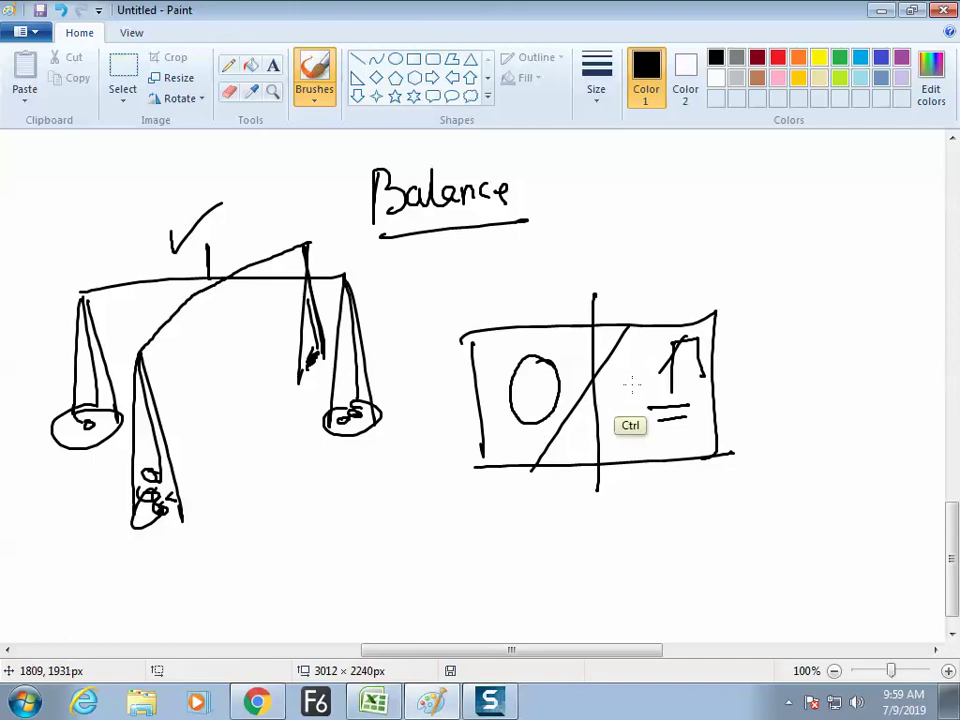
key(ctrl+z)
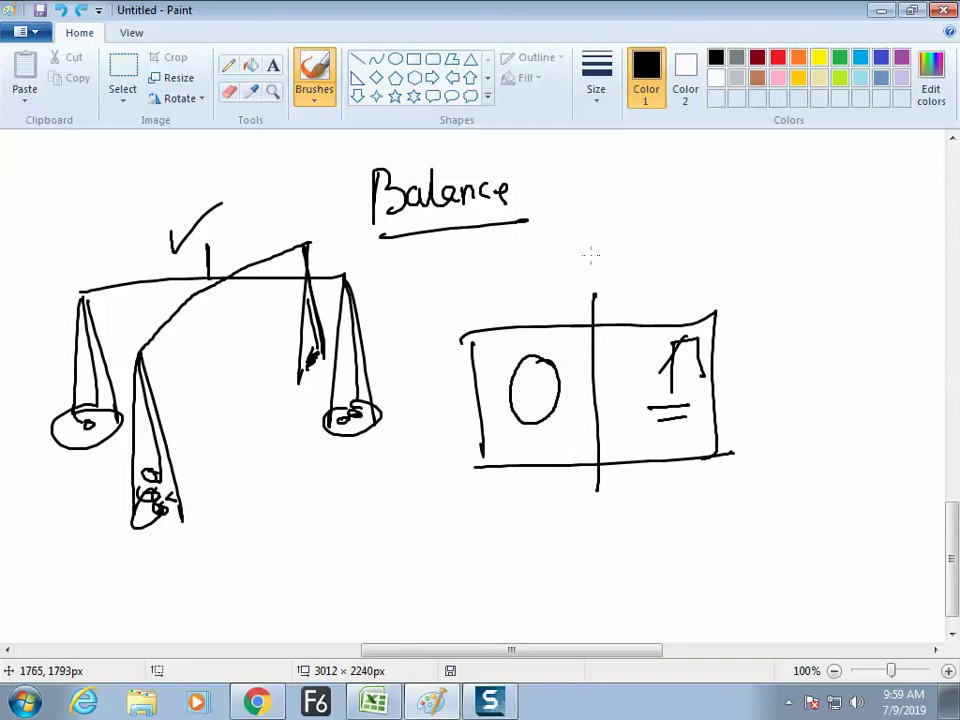
- Tick the split frame, draw an oval below it, and number the Balance heading
drag(591, 257, 631, 241)
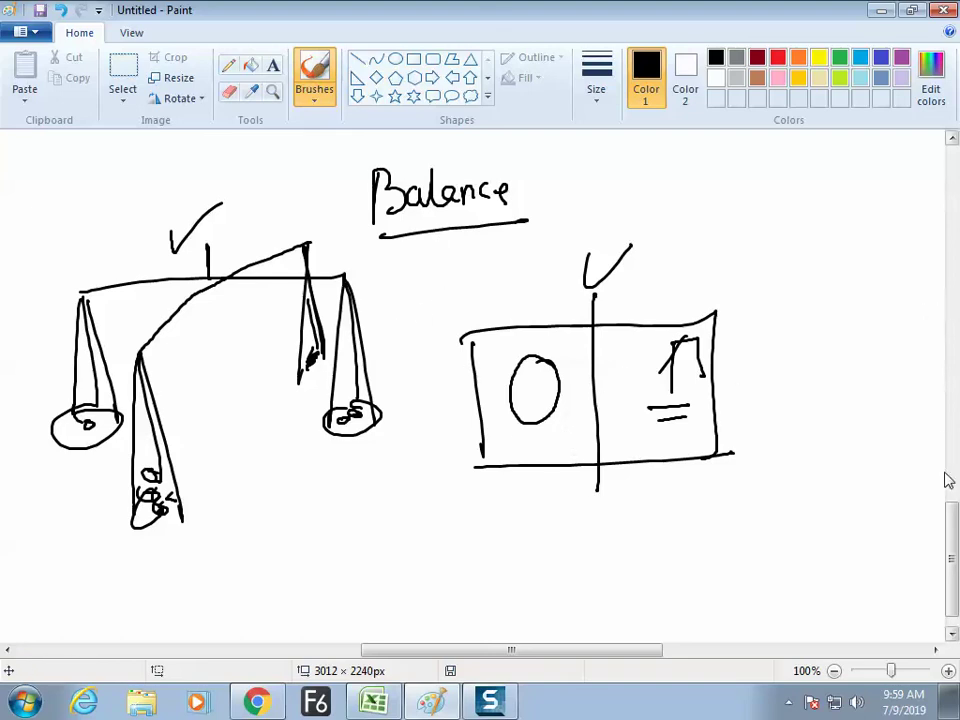
drag(952, 515, 952, 525)
mouse_move(494, 480)
mouse_down()
mouse_move(461, 527)
mouse_move(495, 540)
mouse_move(504, 488)
mouse_up()
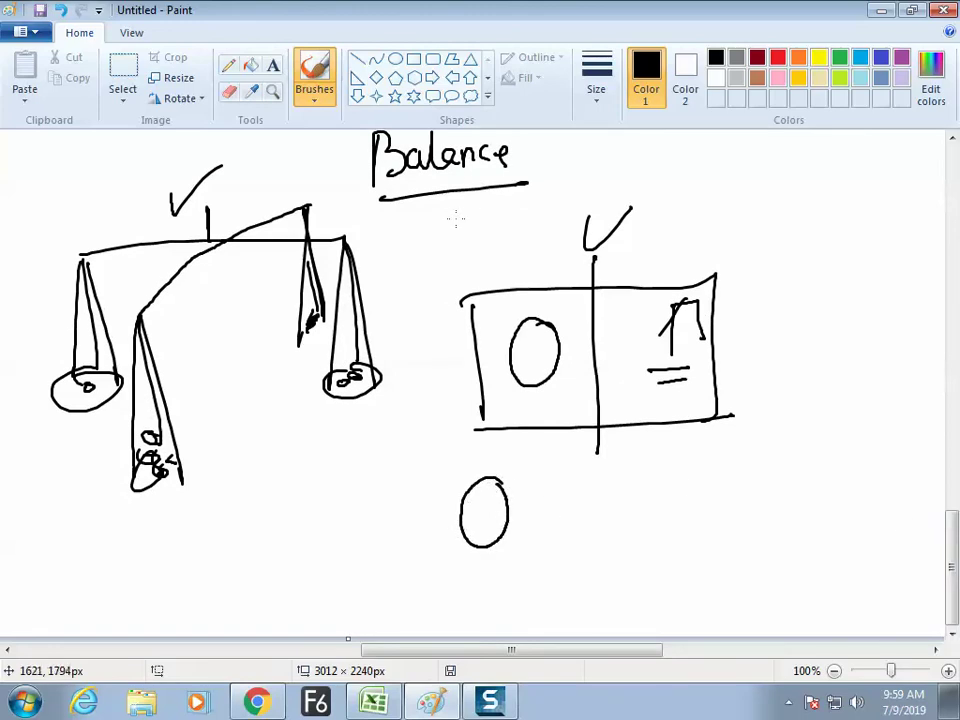
drag(561, 165, 558, 186)
drag(573, 168, 586, 192)
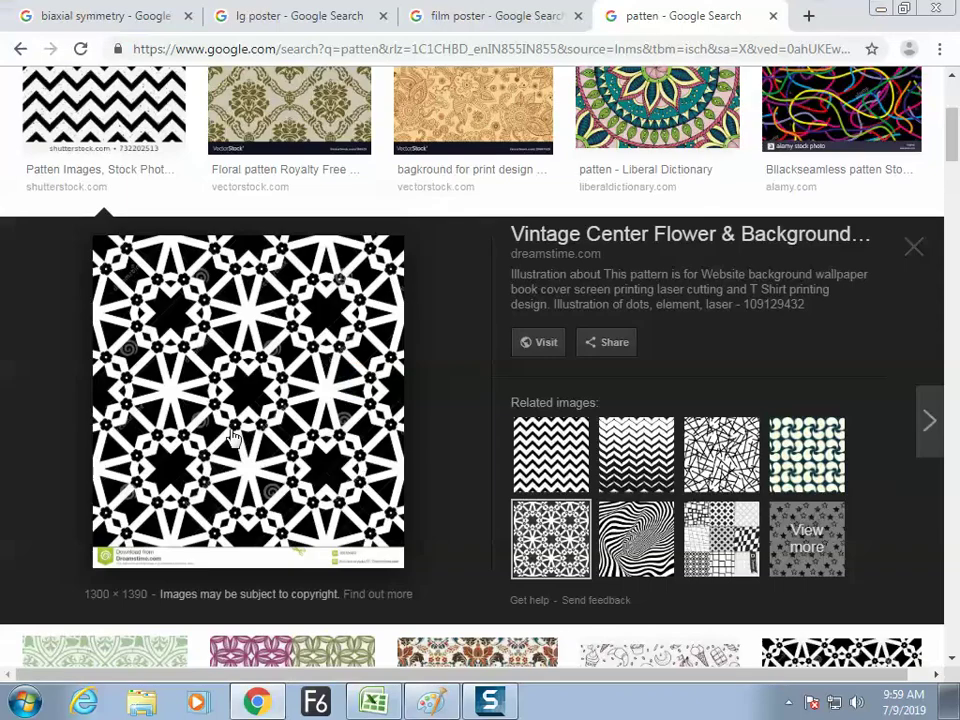
- In the Excel rules sheet, explain Balance as 'both side equal weight' in D23
click(375, 703)
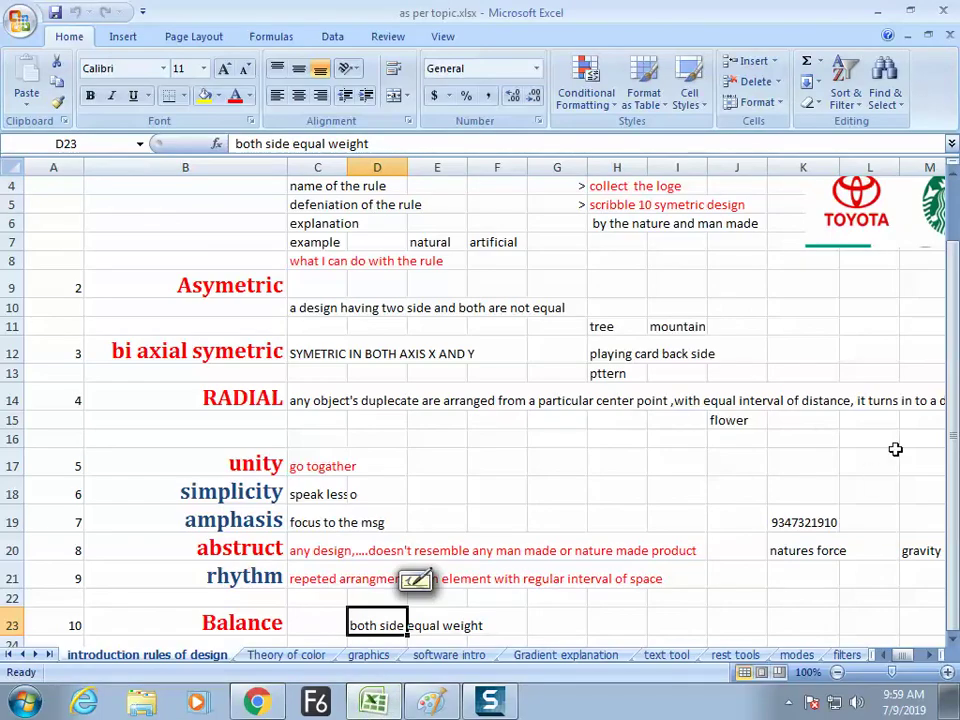
drag(952, 445, 953, 420)
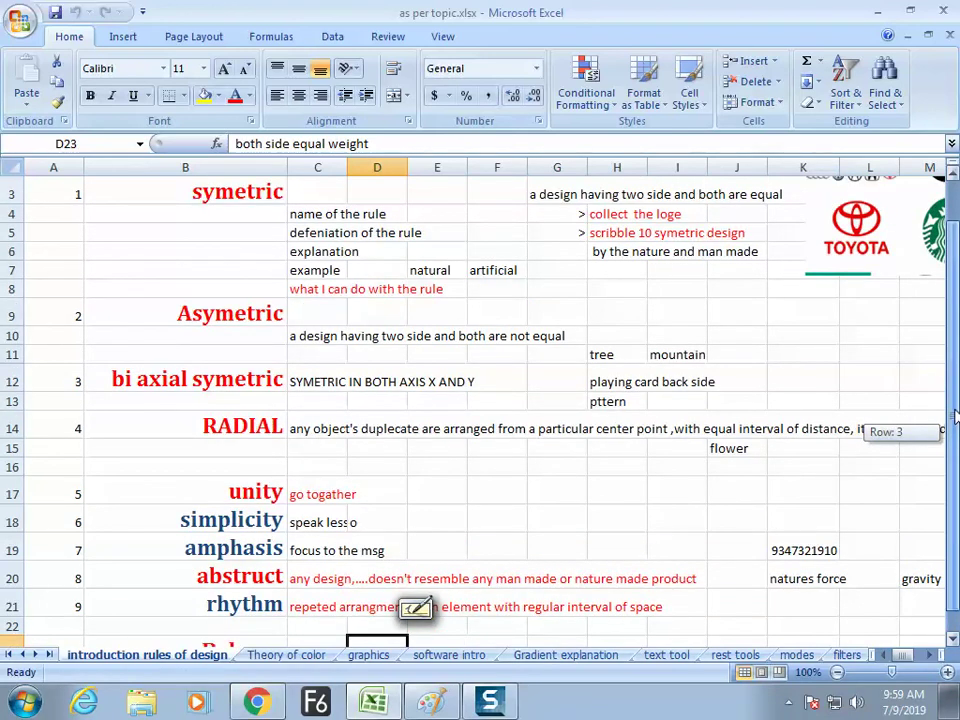
drag(955, 418, 955, 418)
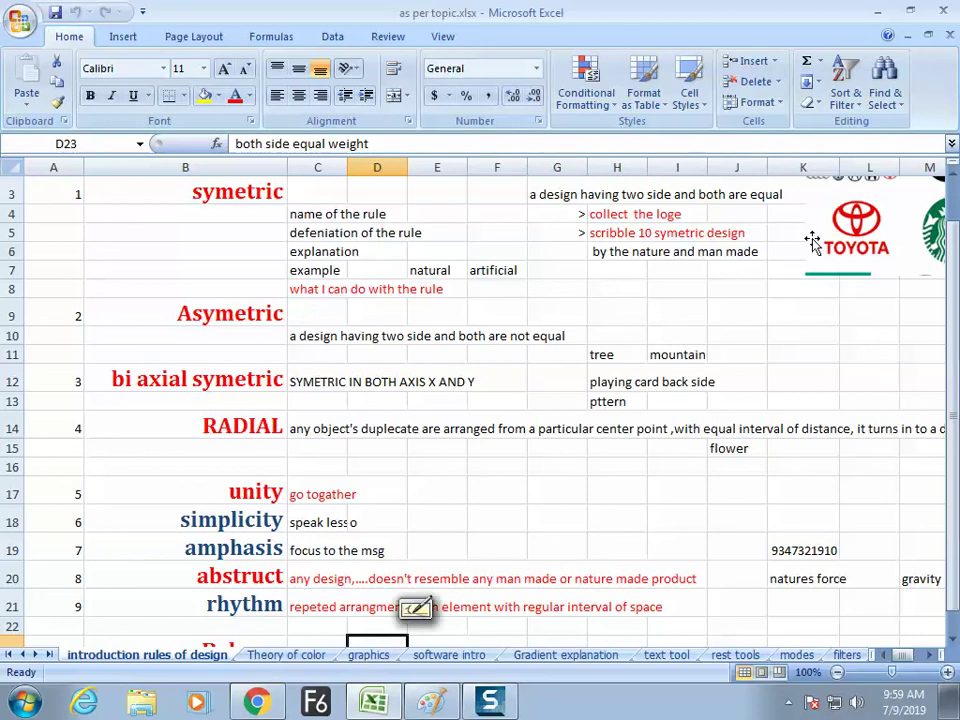
drag(955, 392, 955, 403)
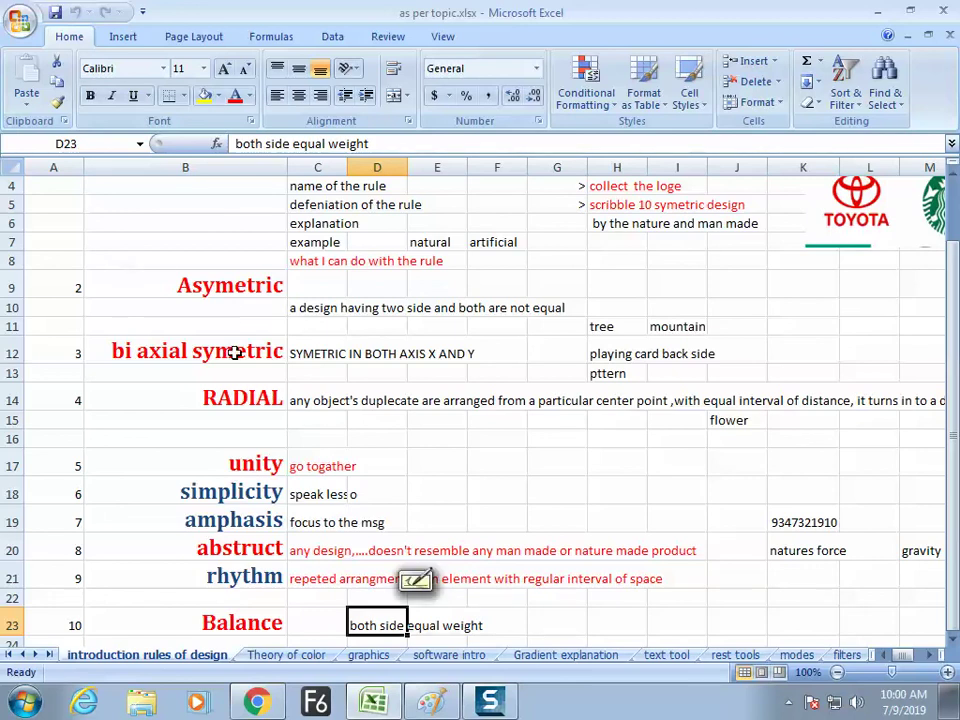
- Return to the Paint drawing and handwrite 'Shape' left of the lower circle
key(alt+Tab)
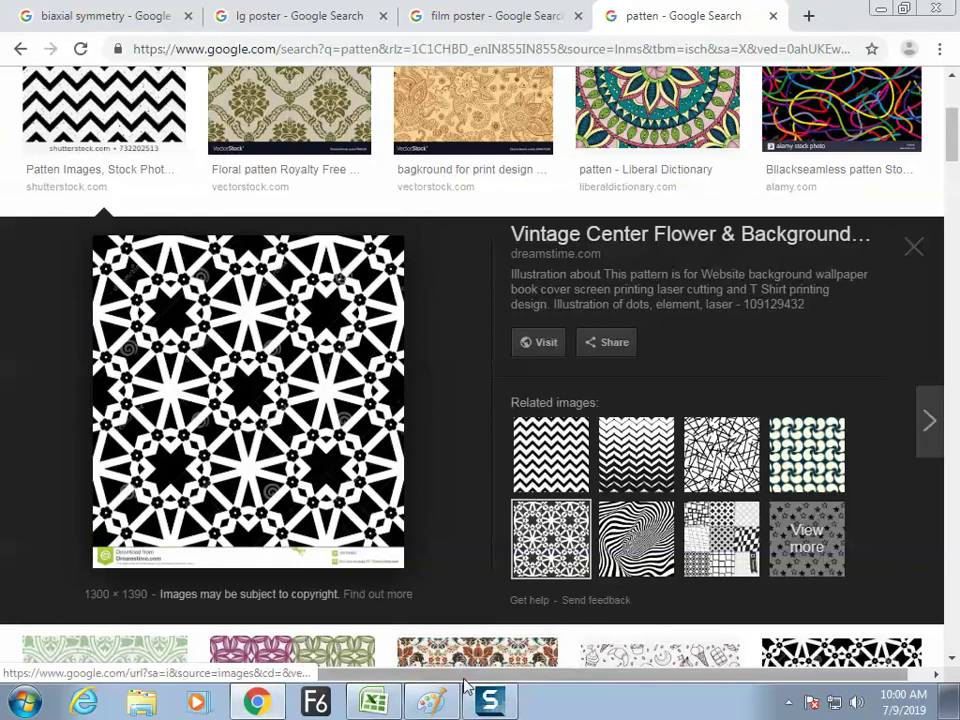
key(alt+Tab)
mouse_move(306, 516)
mouse_down()
mouse_move(320, 541)
mouse_move(380, 532)
mouse_up()
- Add a colon after 'Shape', then draw a triangle, a wide rectangle and a tall narrow rectangle
click(402, 525)
click(408, 540)
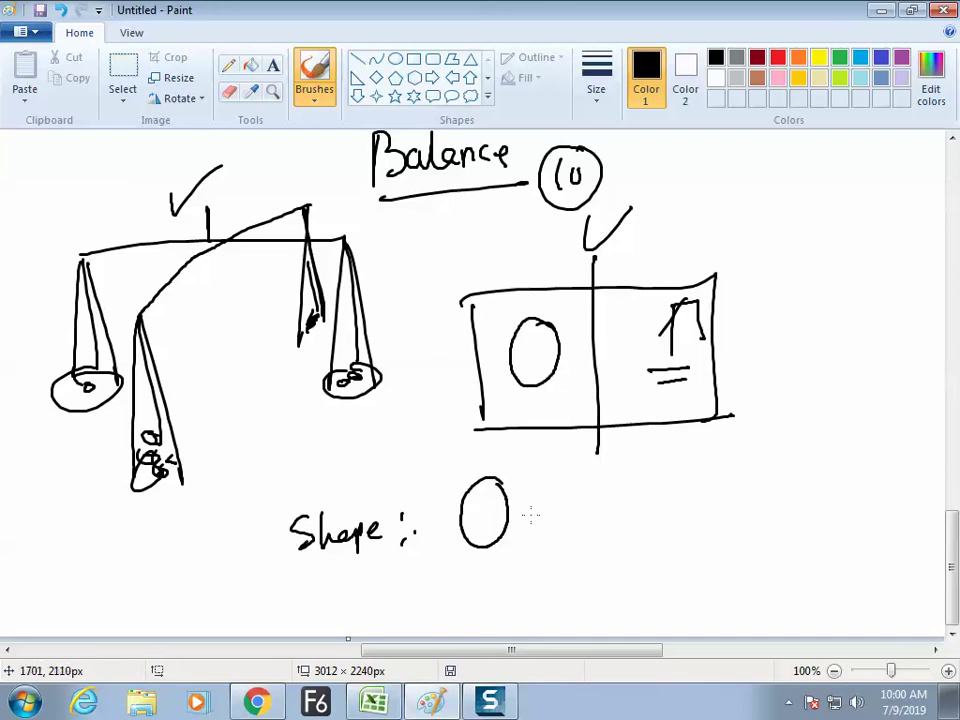
mouse_move(589, 535)
mouse_down()
mouse_move(619, 510)
mouse_move(632, 543)
mouse_up()
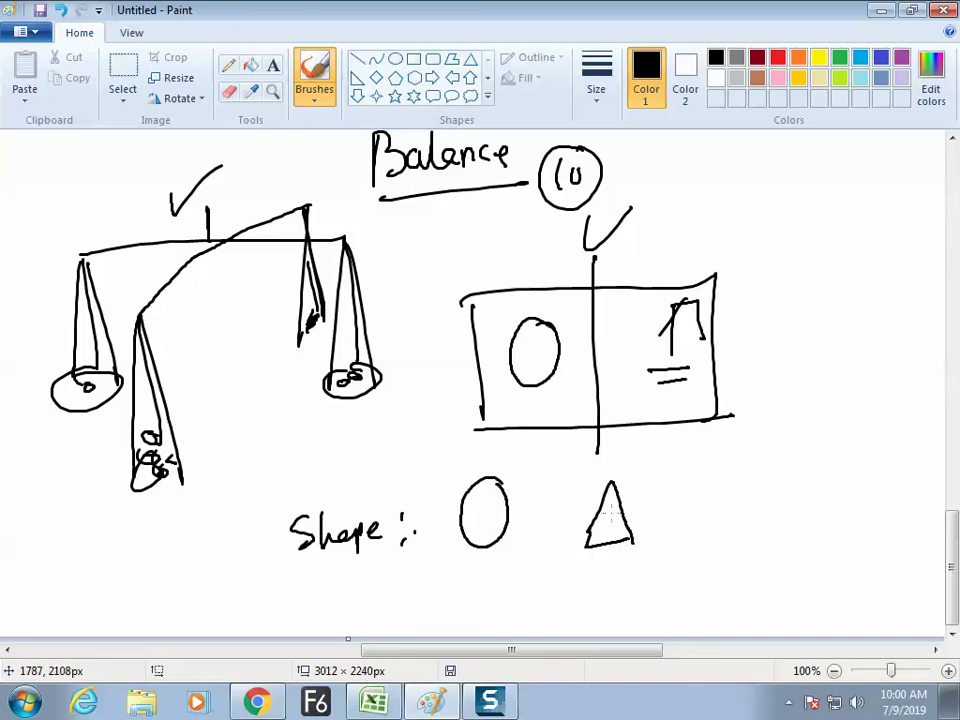
mouse_move(670, 508)
mouse_down()
mouse_move(737, 500)
mouse_move(738, 535)
mouse_move(700, 541)
mouse_move(738, 536)
mouse_up()
mouse_move(764, 460)
mouse_down()
mouse_move(767, 538)
mouse_move(788, 455)
mouse_up()
mouse_move(788, 455)
mouse_down()
mouse_move(789, 540)
mouse_move(770, 541)
mouse_up()
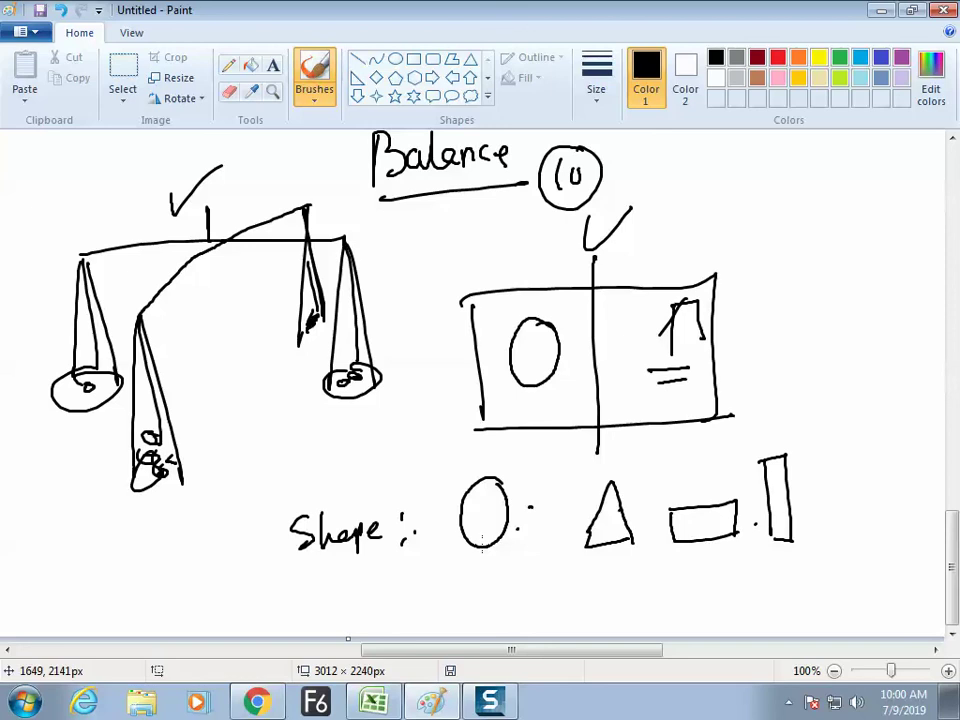
- Box the 'Shape' label and write and circle 'emotion' below the row of shapes
mouse_move(262, 502)
mouse_down()
mouse_move(381, 477)
mouse_move(390, 550)
mouse_move(281, 592)
mouse_move(269, 495)
mouse_up()
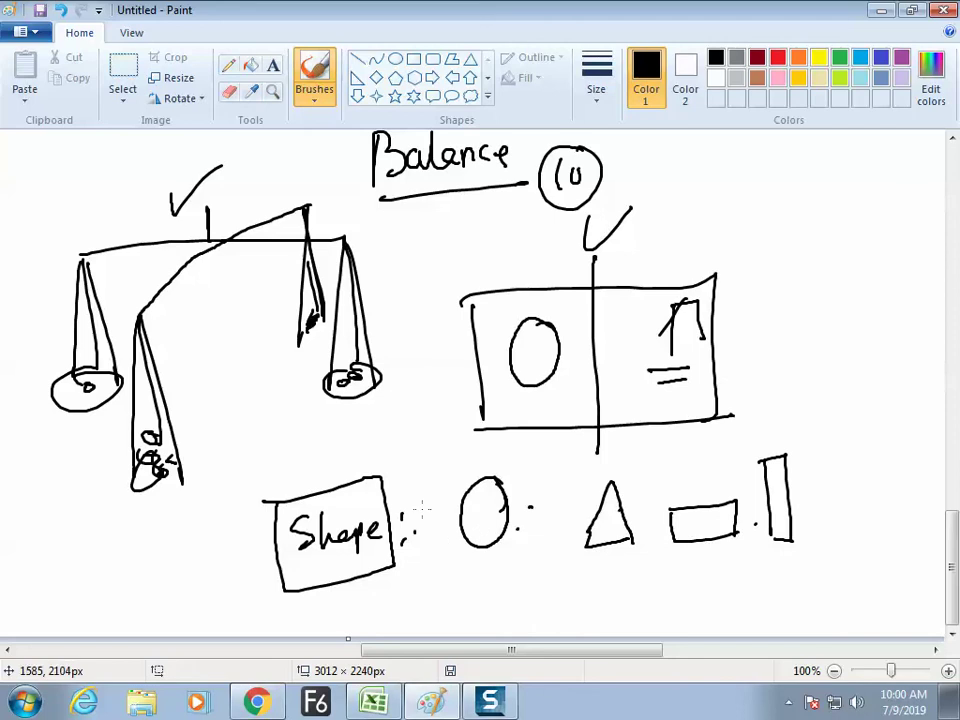
mouse_move(484, 594)
mouse_down()
mouse_move(560, 573)
mouse_move(569, 596)
mouse_move(583, 579)
mouse_move(593, 583)
mouse_move(583, 575)
mouse_move(516, 621)
mouse_move(555, 553)
mouse_move(440, 582)
mouse_up()
mouse_move(251, 690)
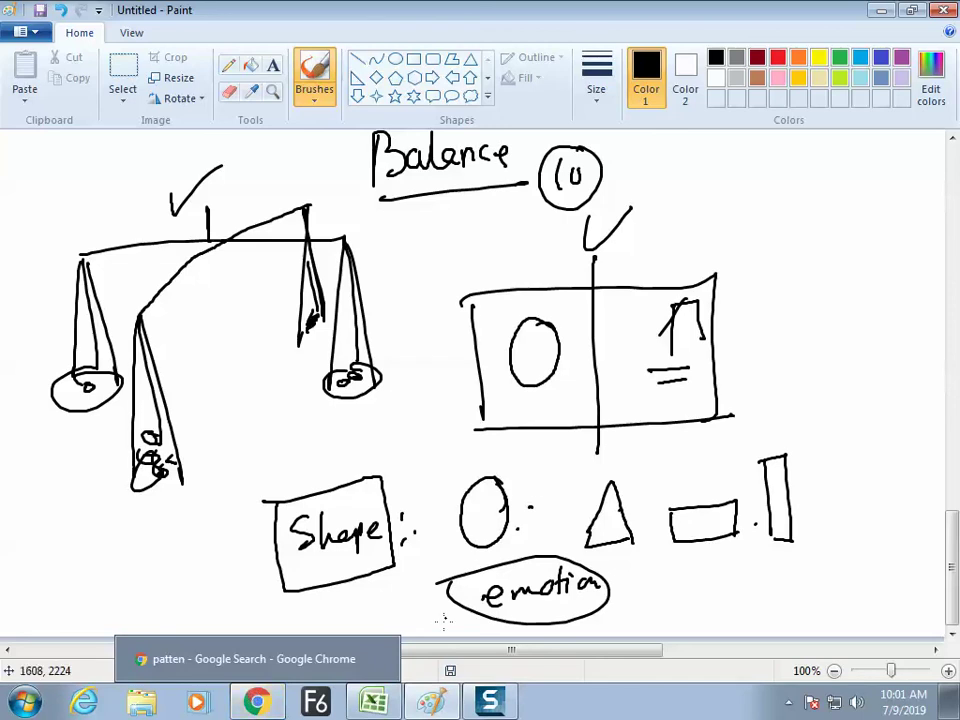
click(378, 699)
- In the rules sheet, select the Asymetric heading in B9 and dismiss the paste options tag
click(225, 224)
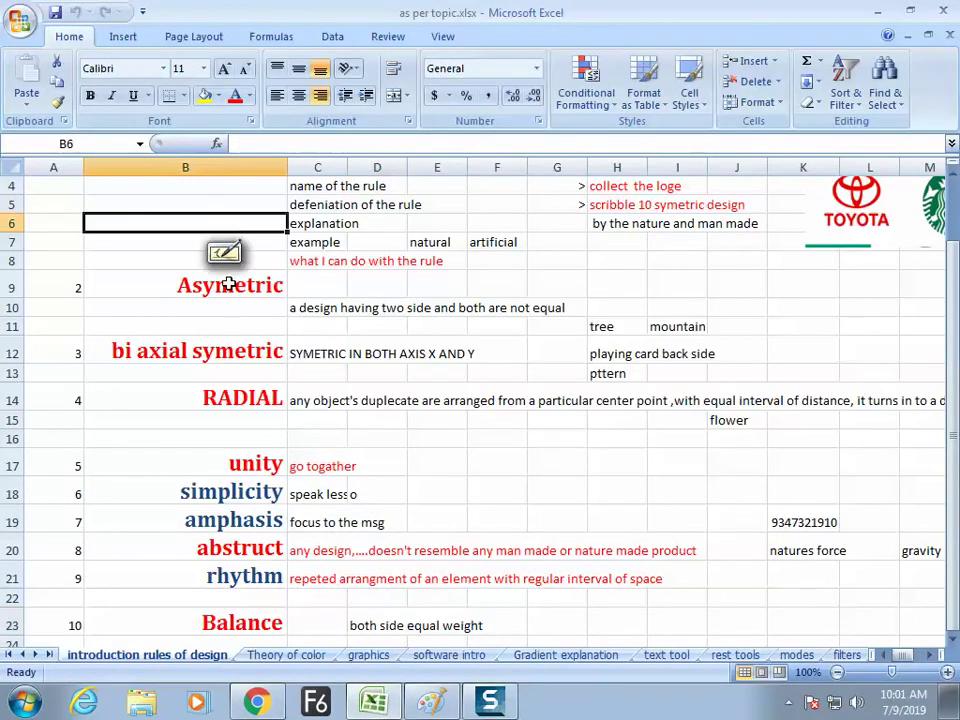
click(224, 420)
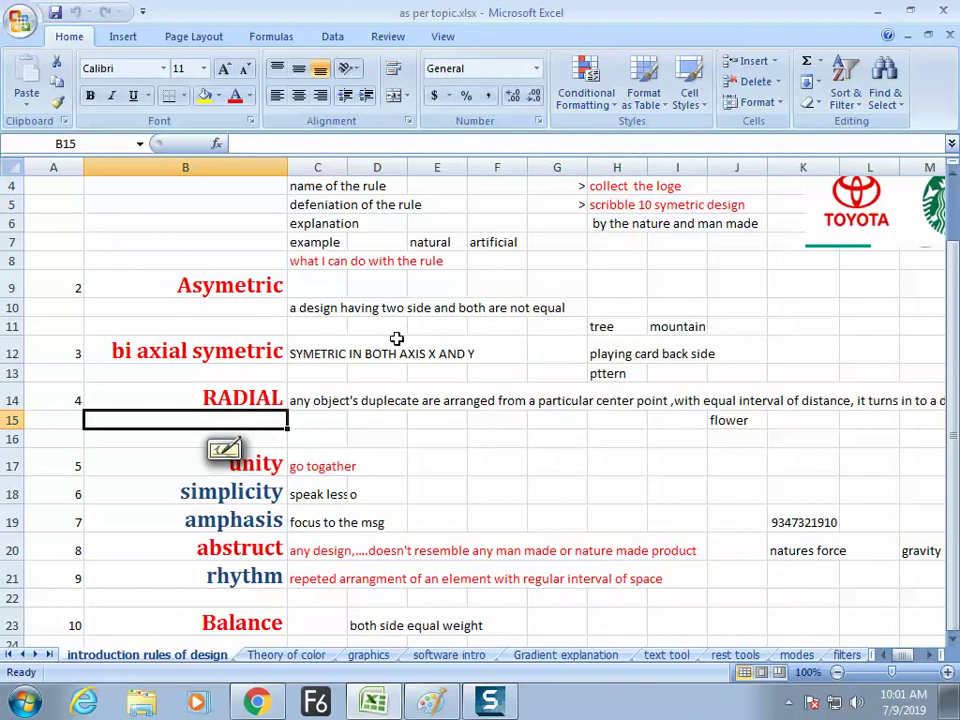
mouse_move(950, 340)
mouse_down()
mouse_move(950, 318)
mouse_move(955, 352)
mouse_up()
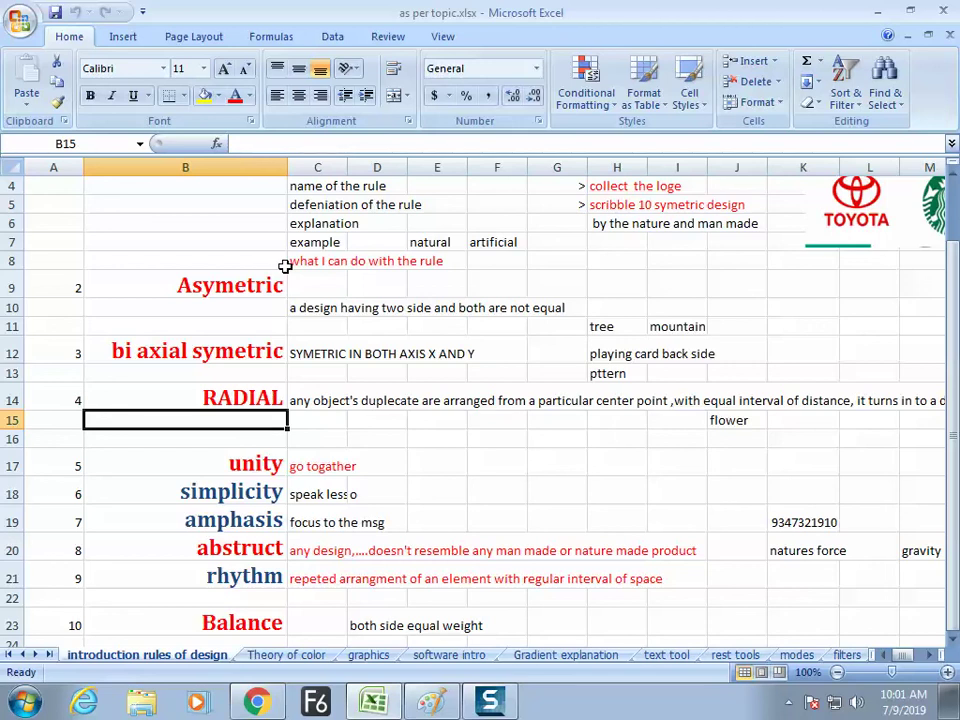
click(236, 285)
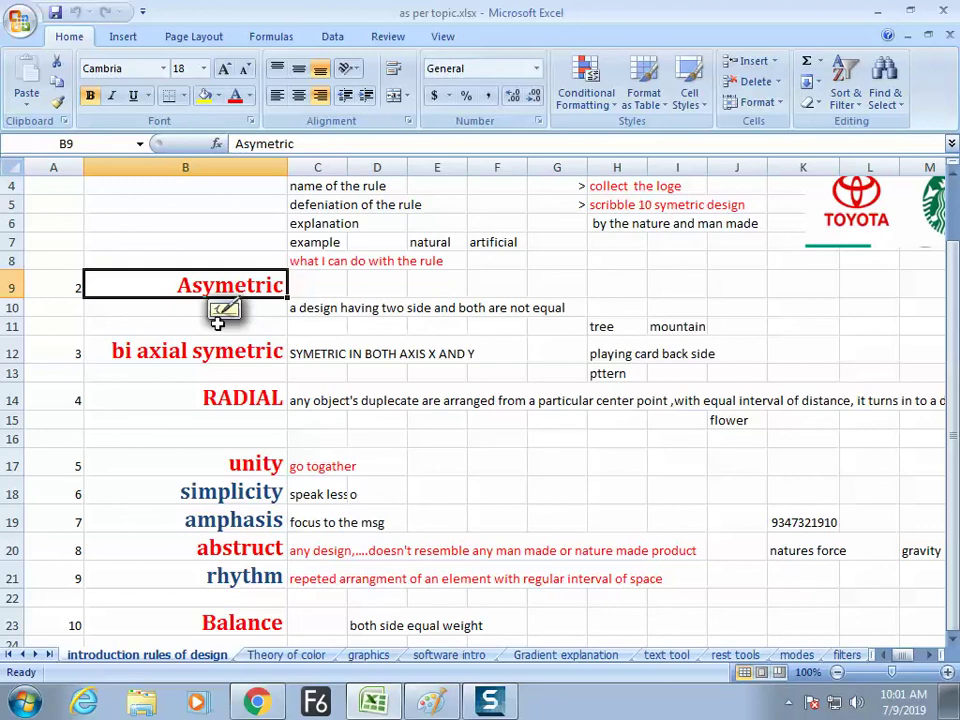
key(Escape)
click(250, 402)
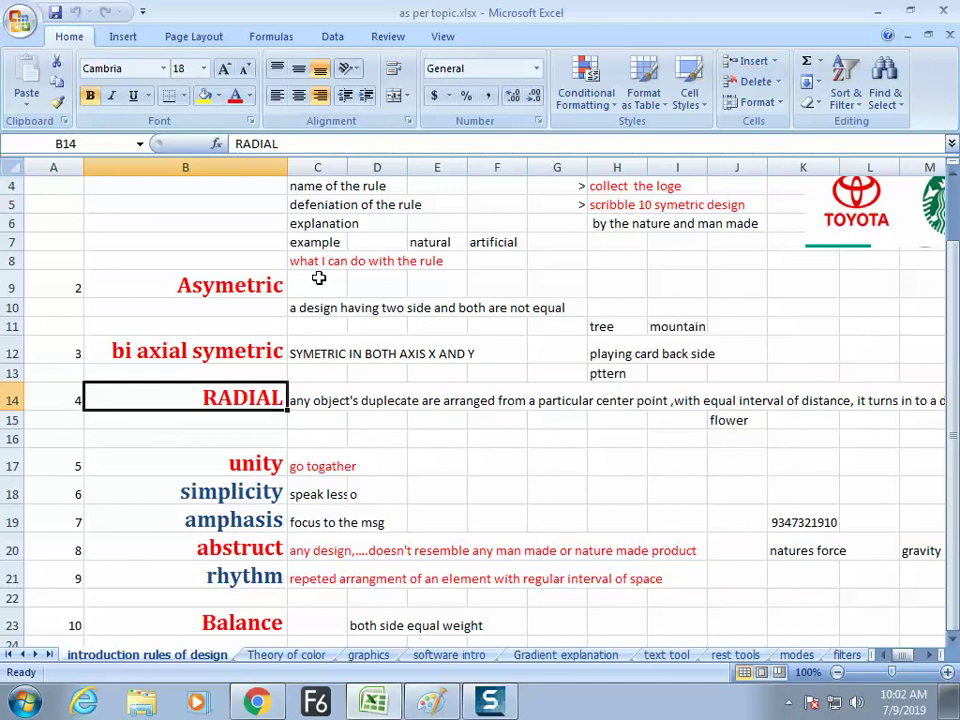
key(ctrl+v)
click(270, 290)
key(ctrl+v)
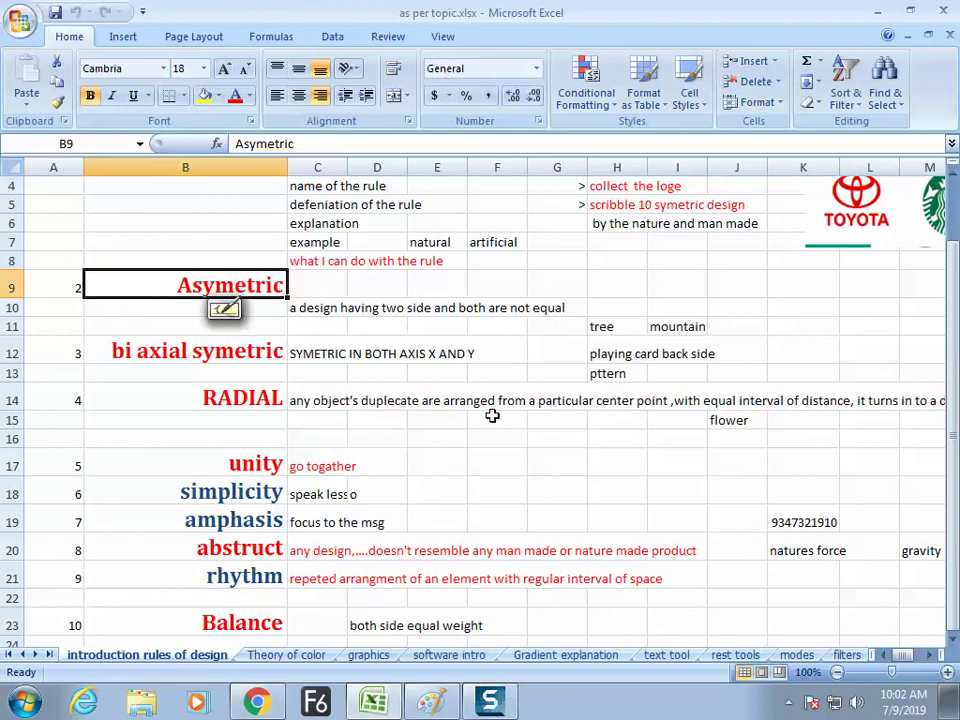
click(432, 703)
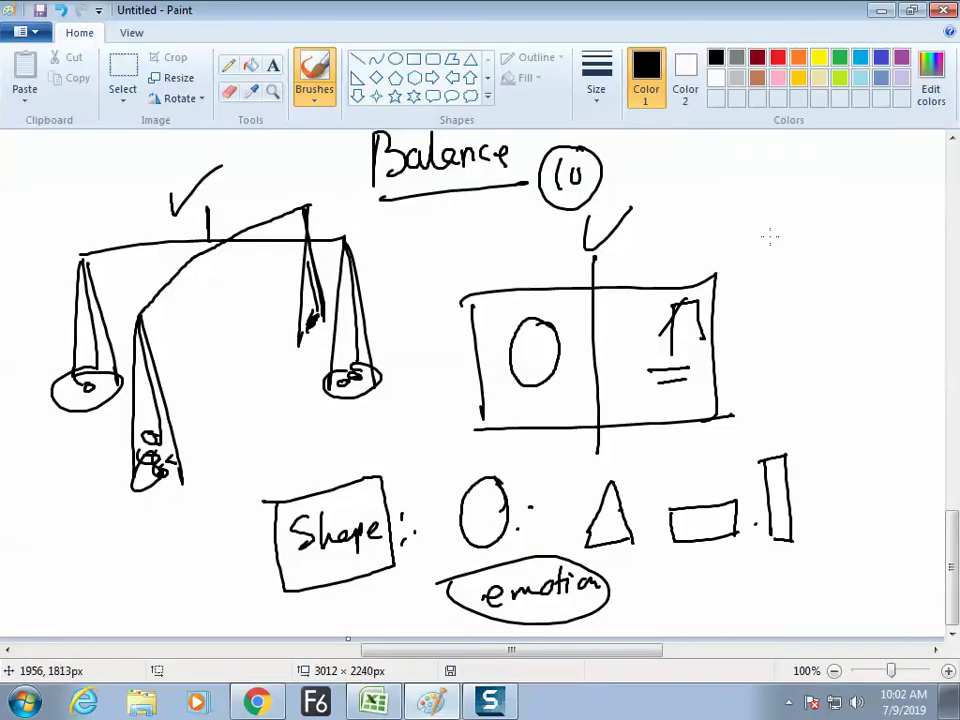
drag(779, 155, 786, 405)
mouse_move(810, 185)
mouse_down()
mouse_move(843, 216)
mouse_move(855, 205)
mouse_move(870, 236)
mouse_up()
drag(834, 276, 838, 304)
drag(813, 271, 853, 269)
click(373, 703)
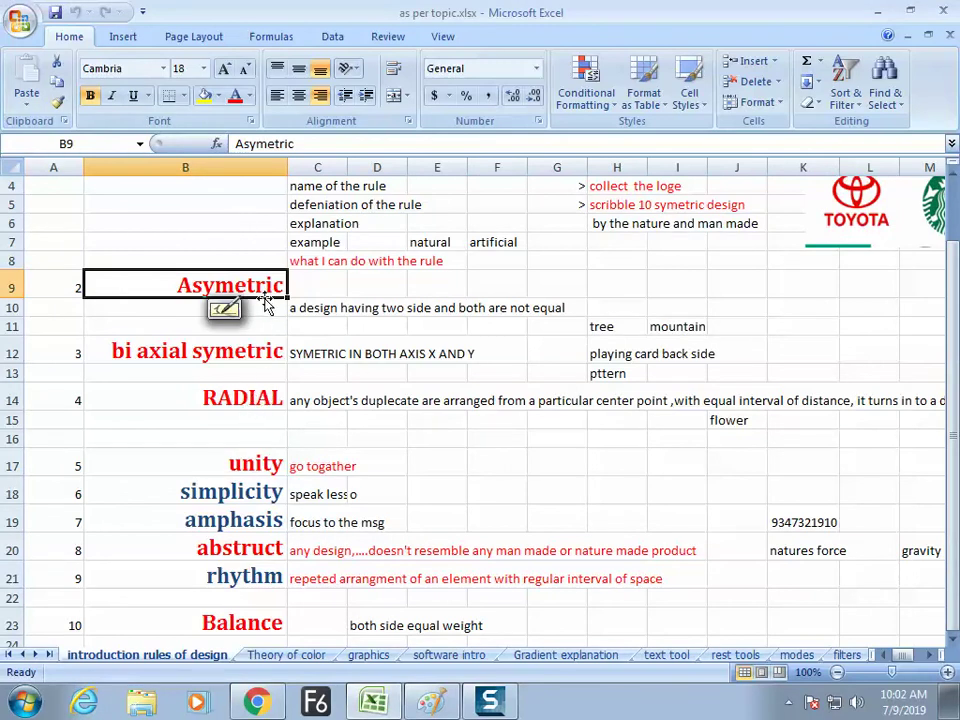
click(262, 352)
click(257, 400)
click(253, 468)
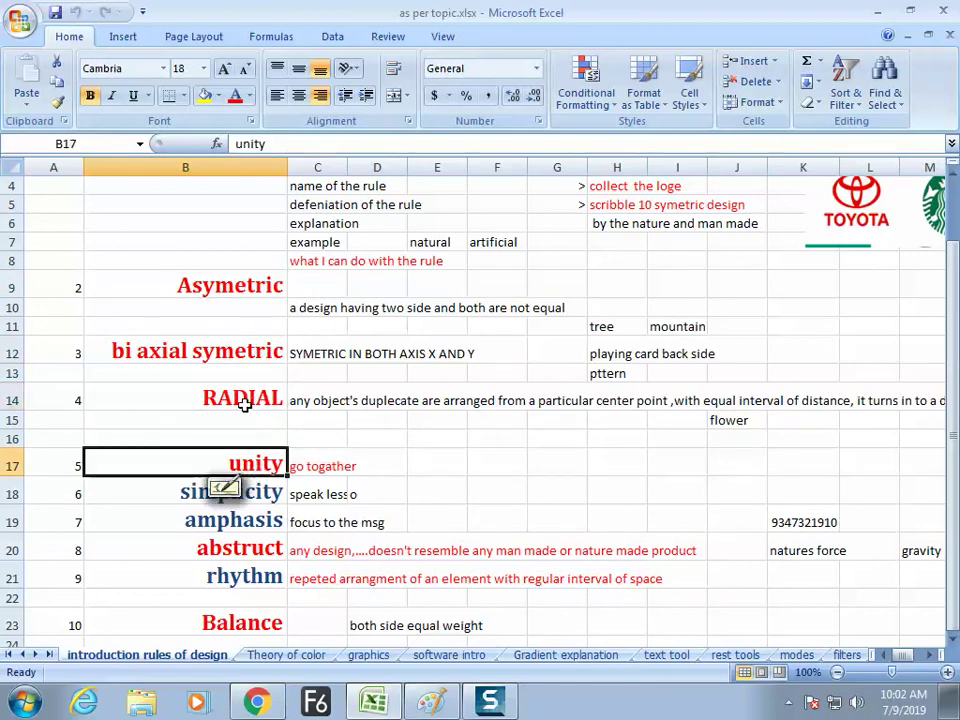
click(250, 492)
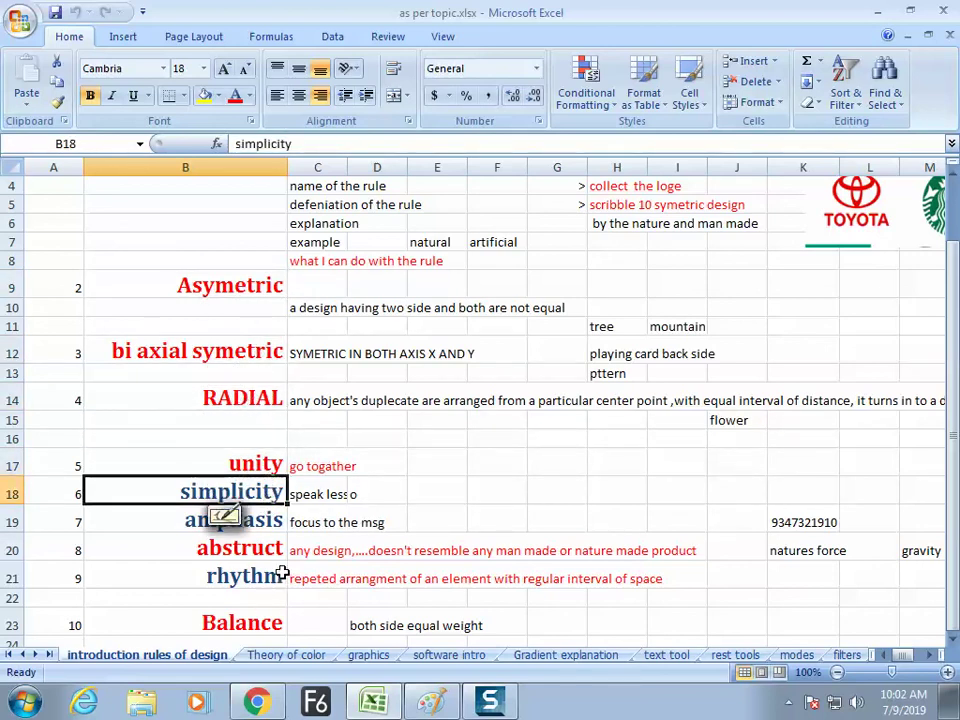